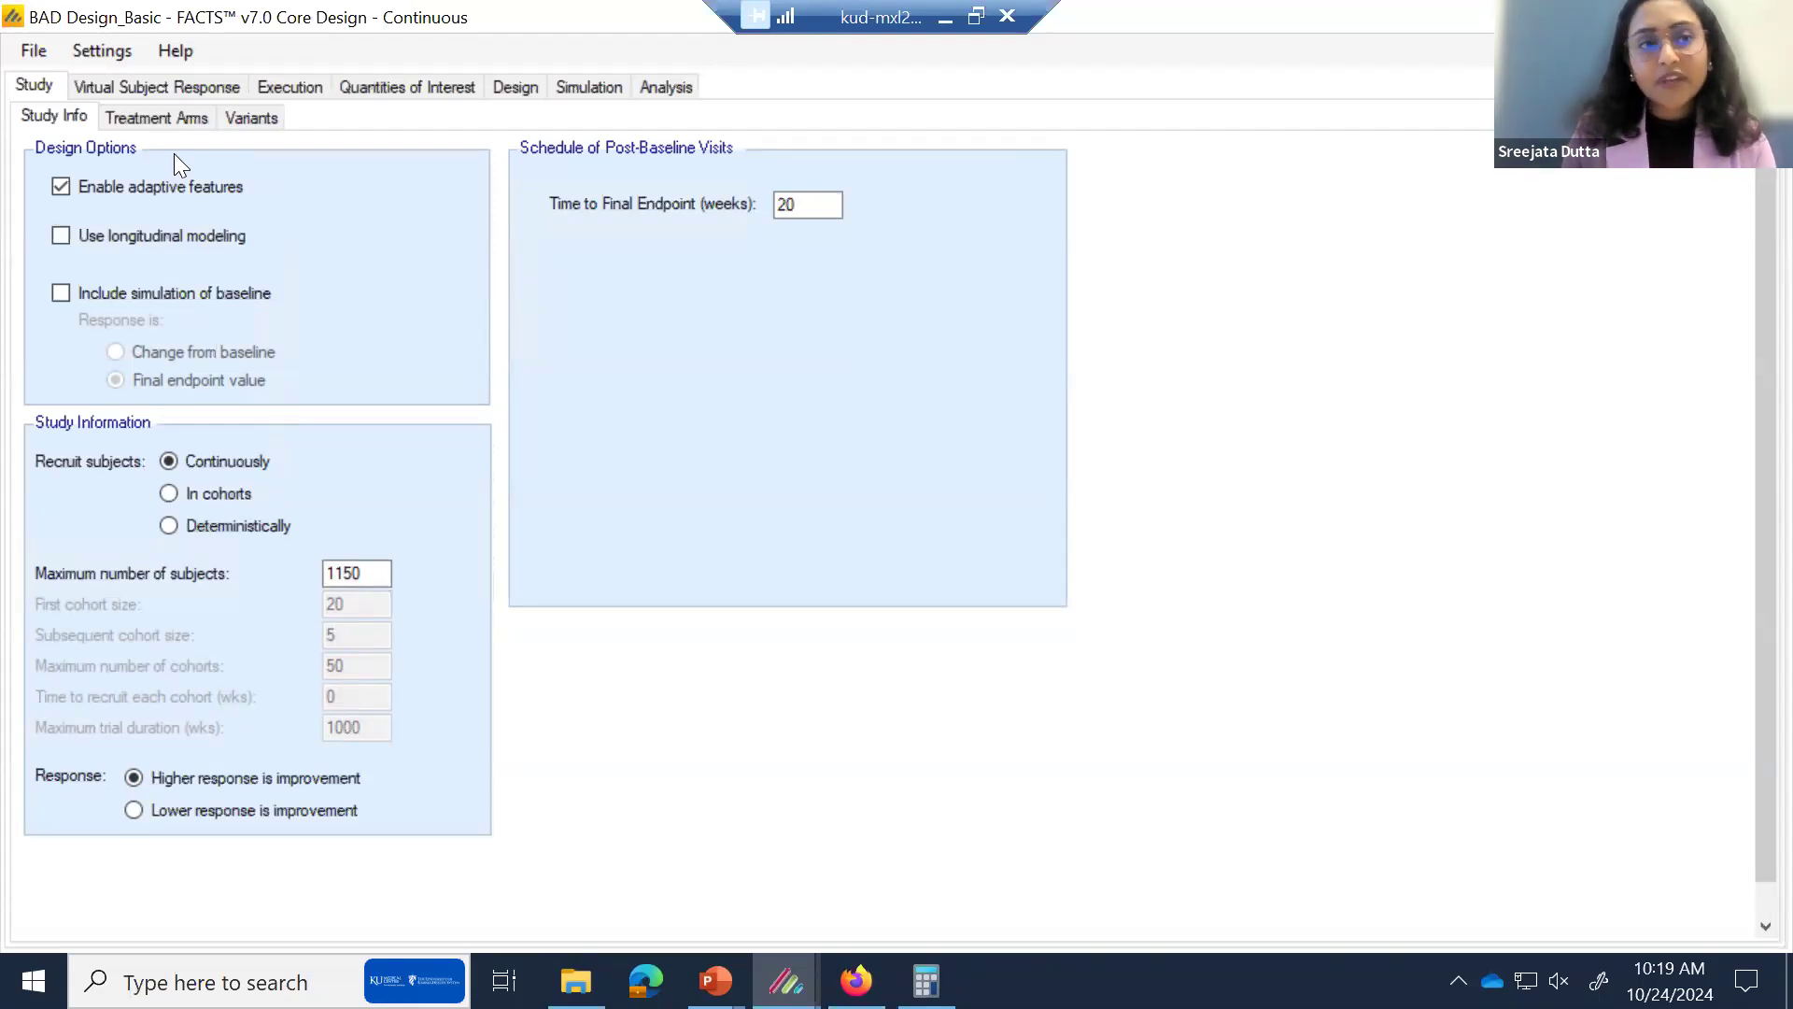
# Review the study's treatment arms configuration and its variants settings.
pyautogui.click(177, 119)
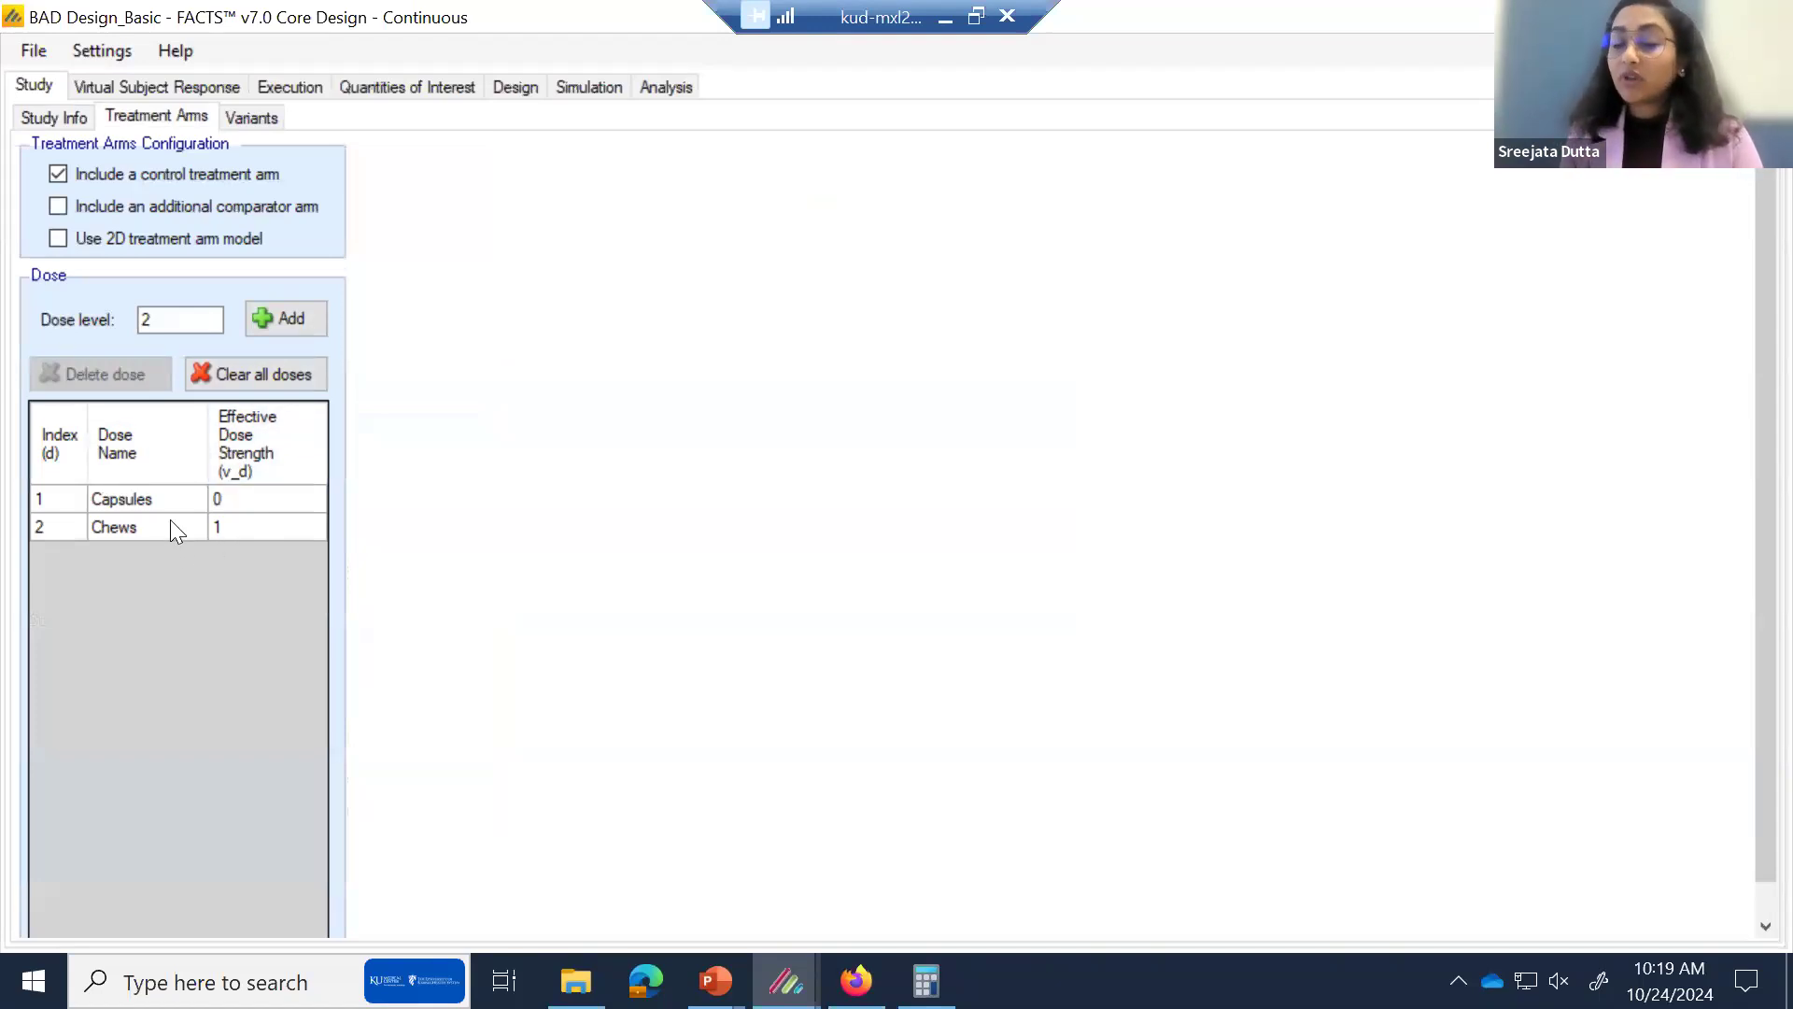
pyautogui.click(260, 119)
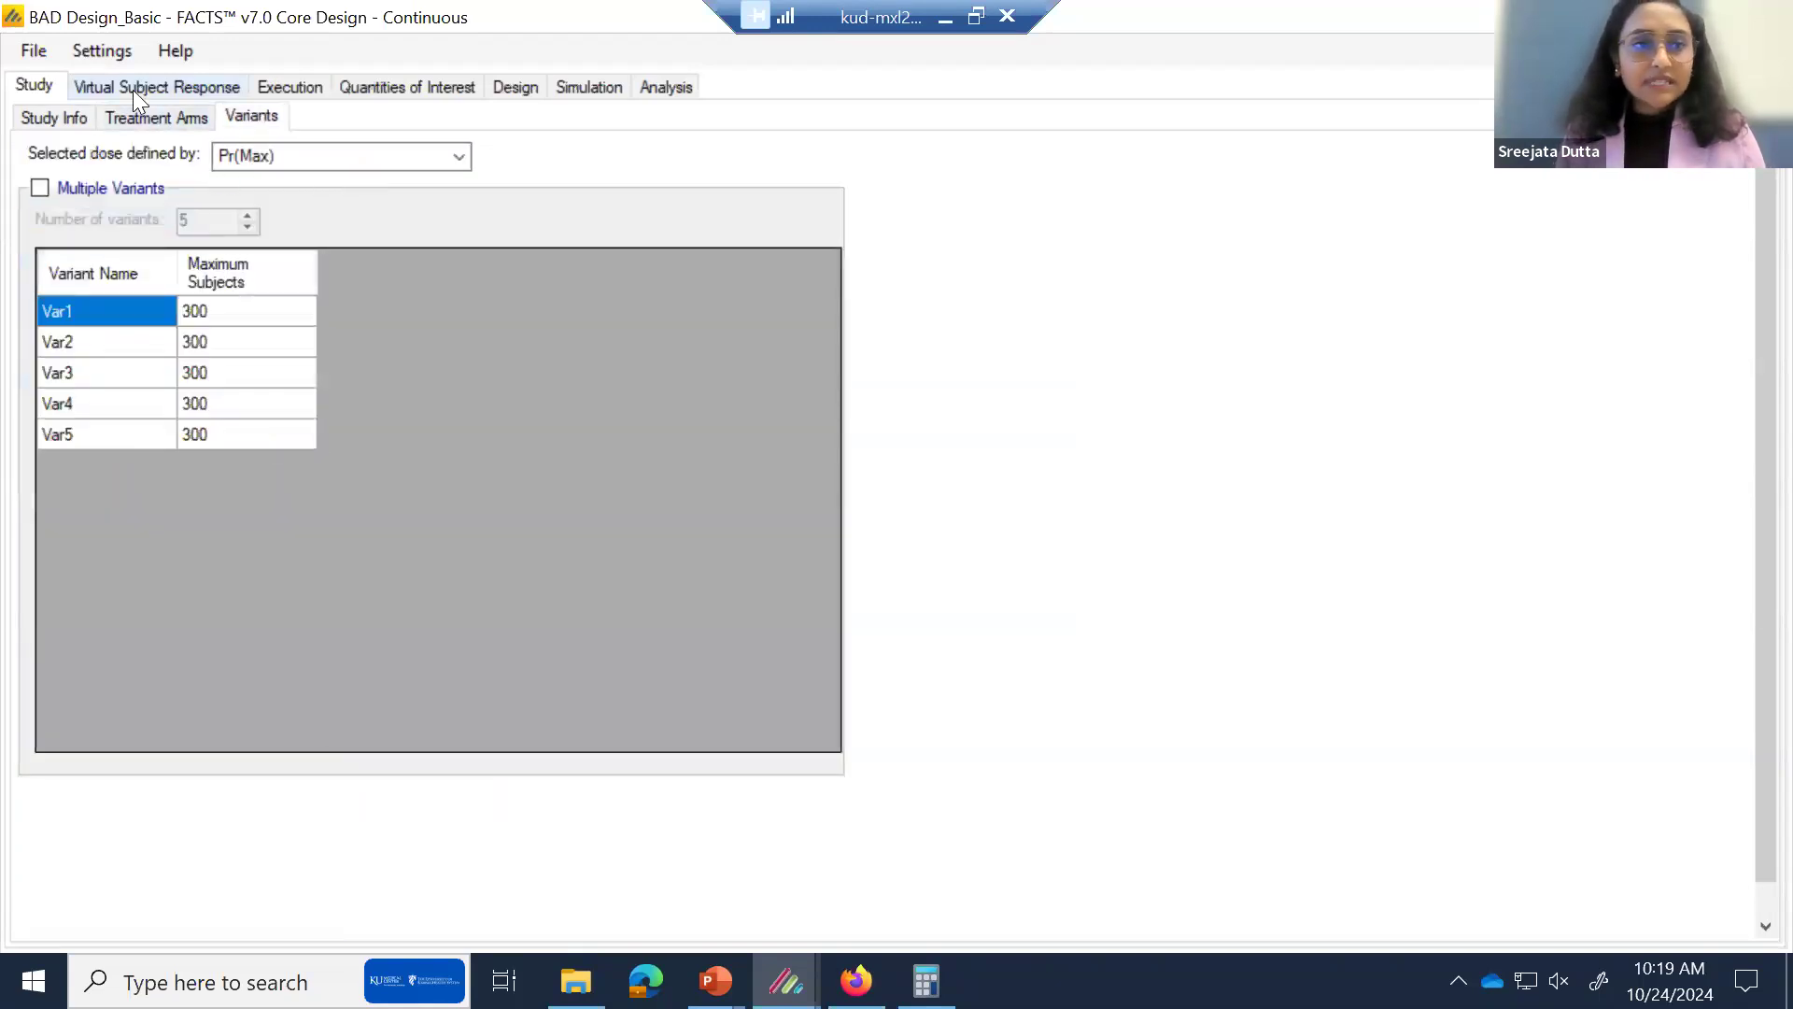
# Inspect the explicitly defined dose response profiles, including 90% Adherence, No effect and 60% Adherence.
pyautogui.click(133, 90)
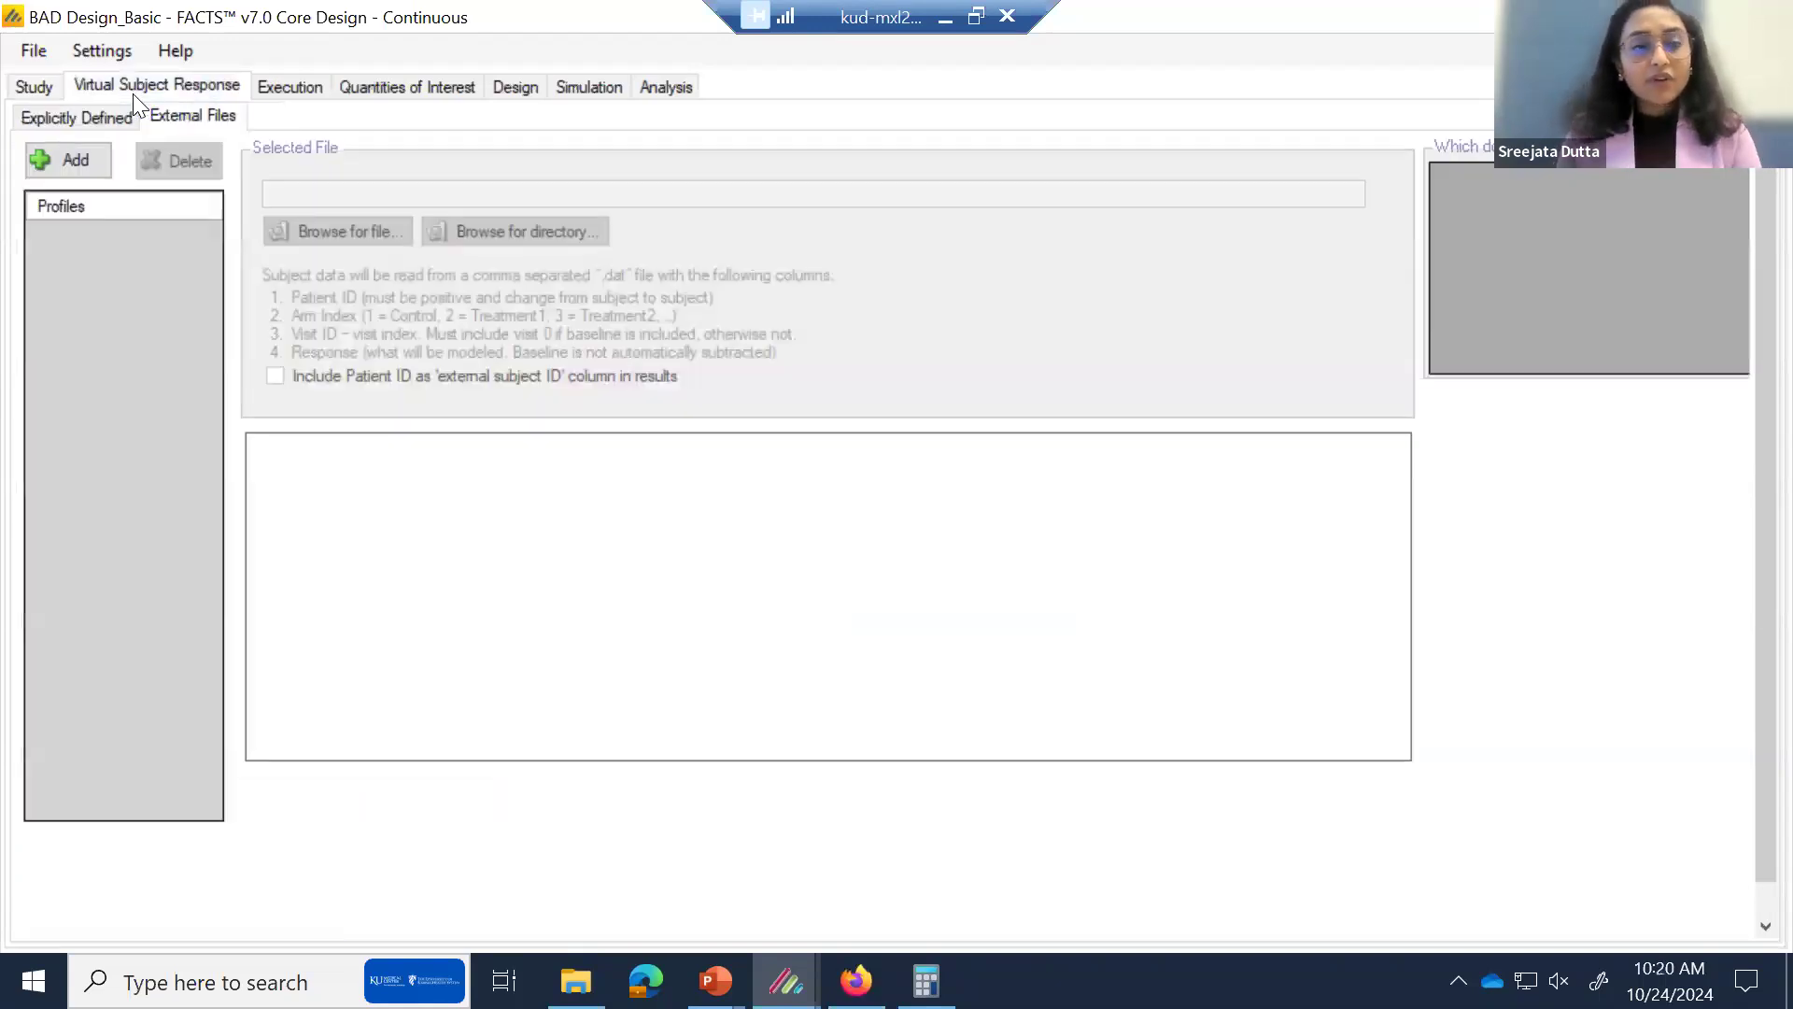
pyautogui.click(56, 118)
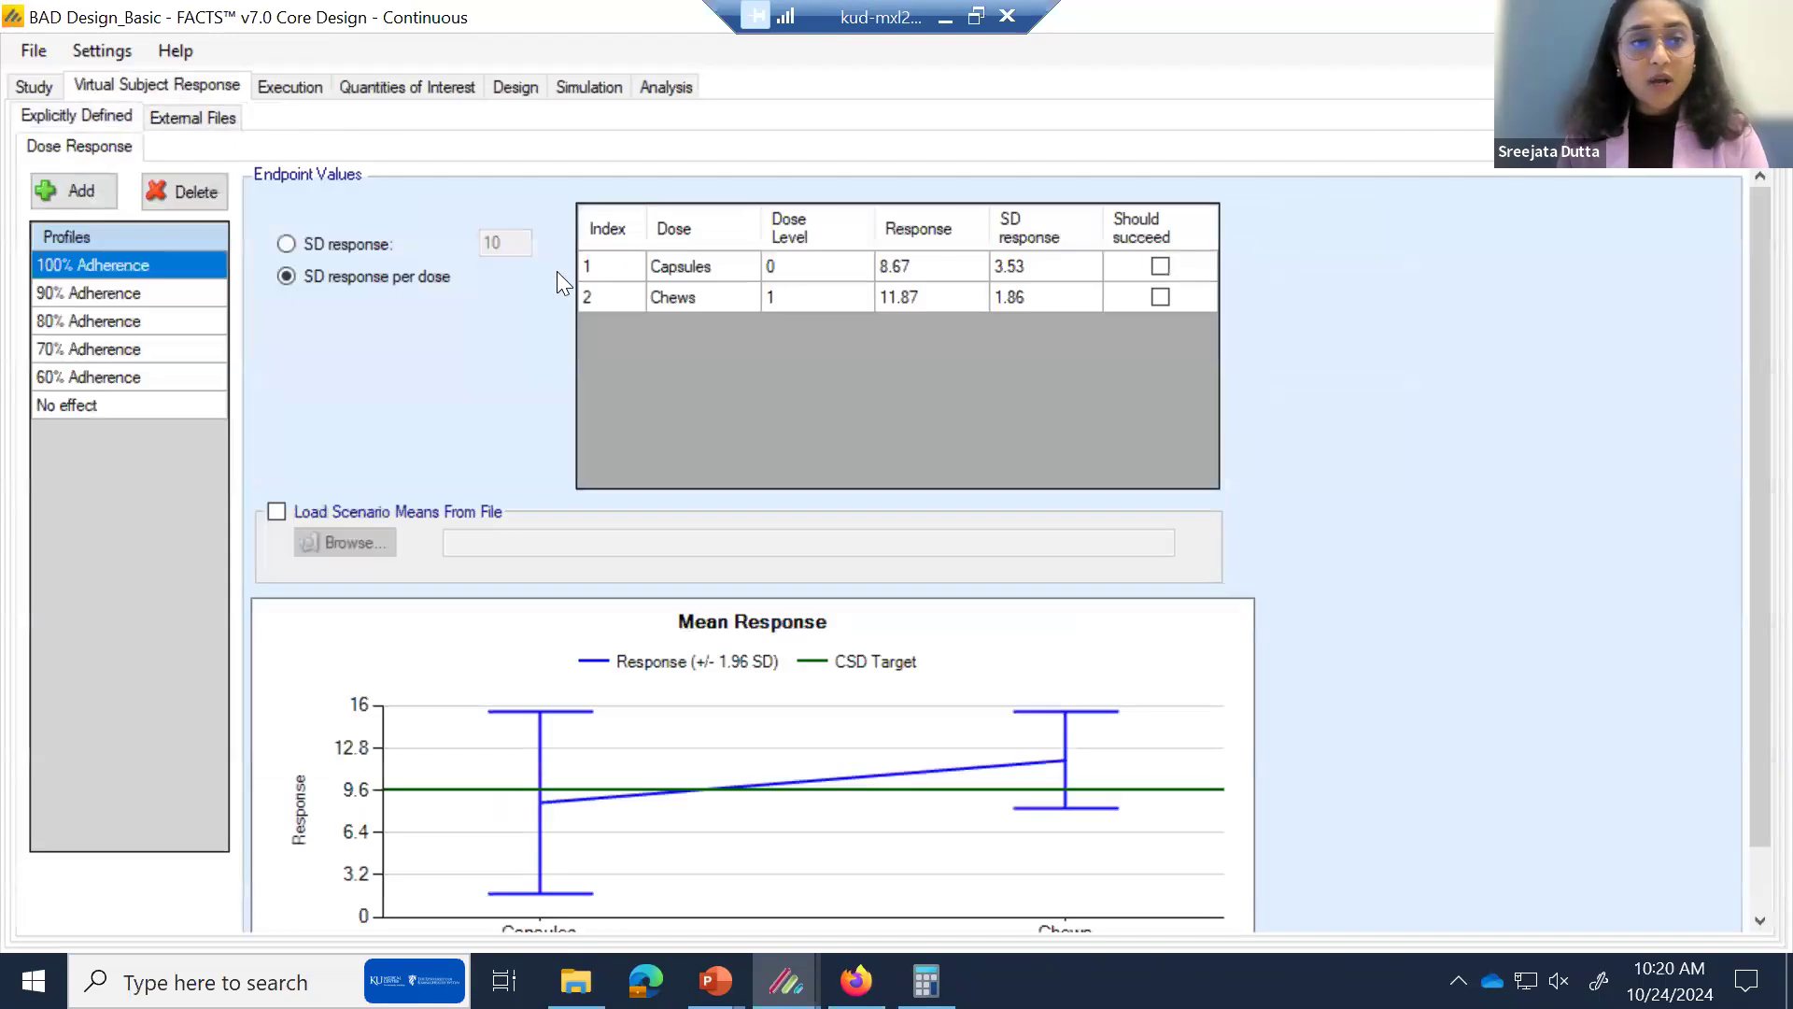
pyautogui.click(121, 297)
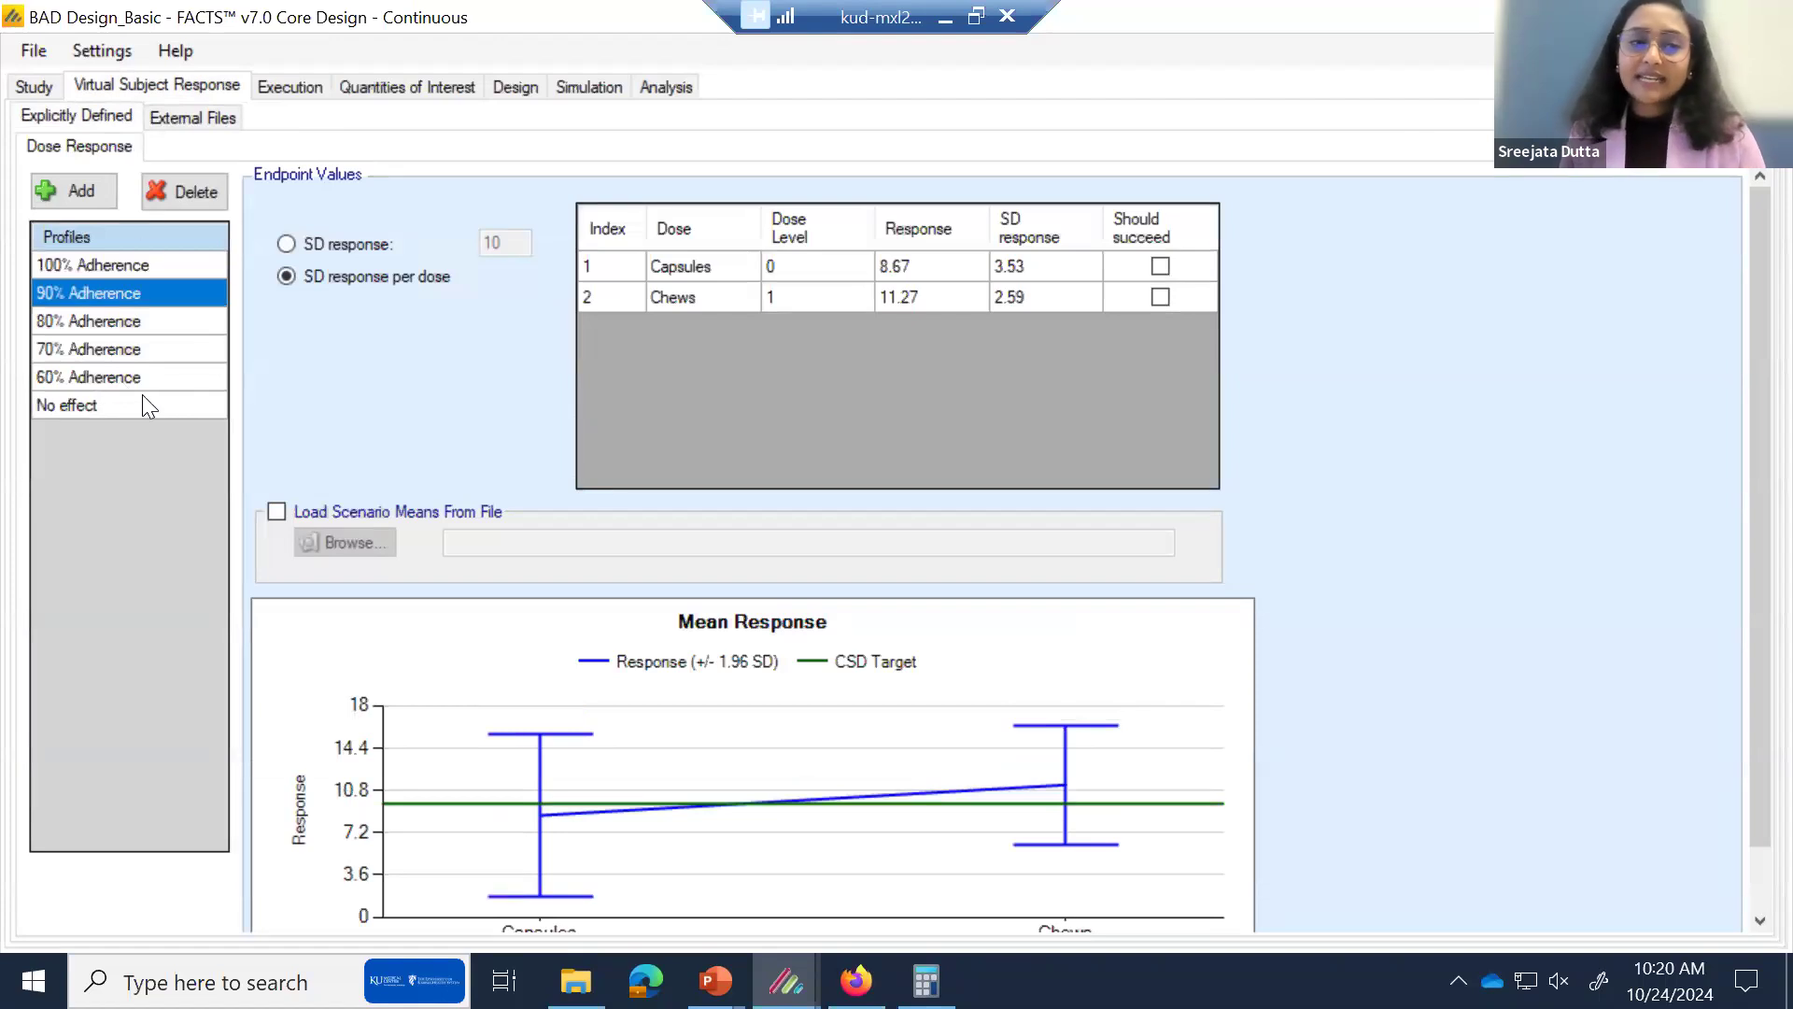
pyautogui.click(143, 404)
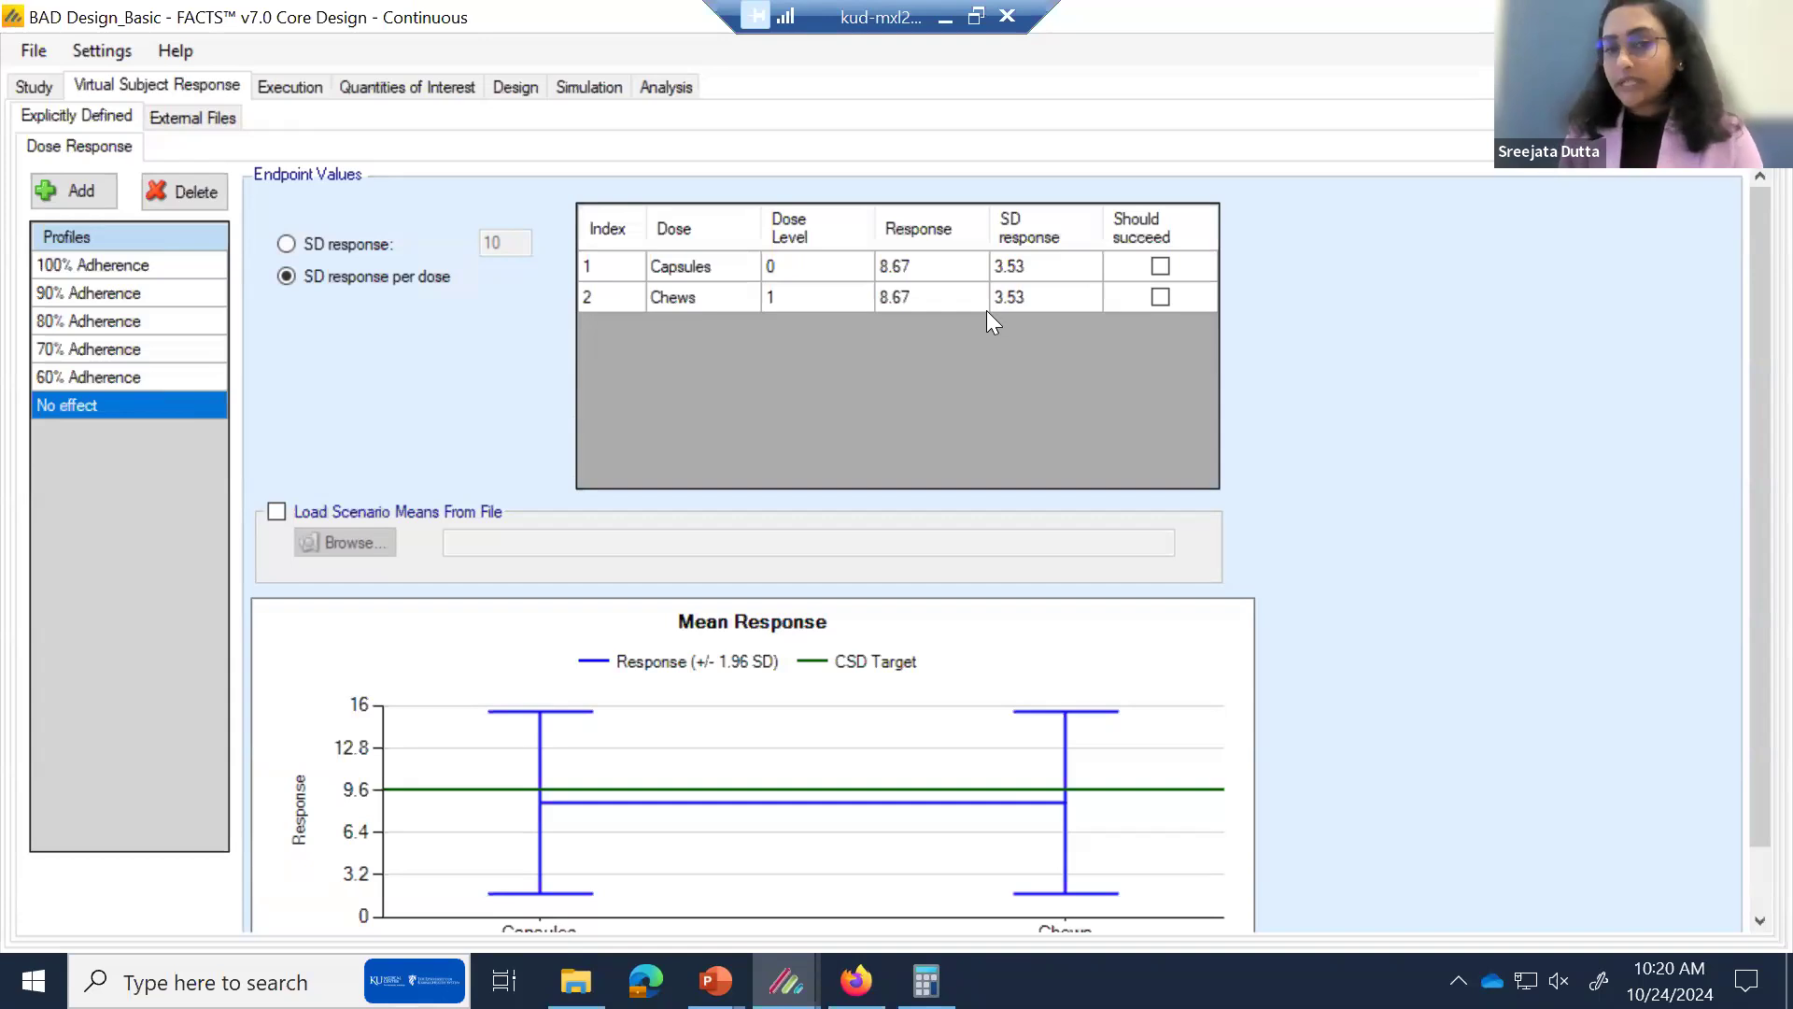
pyautogui.click(205, 376)
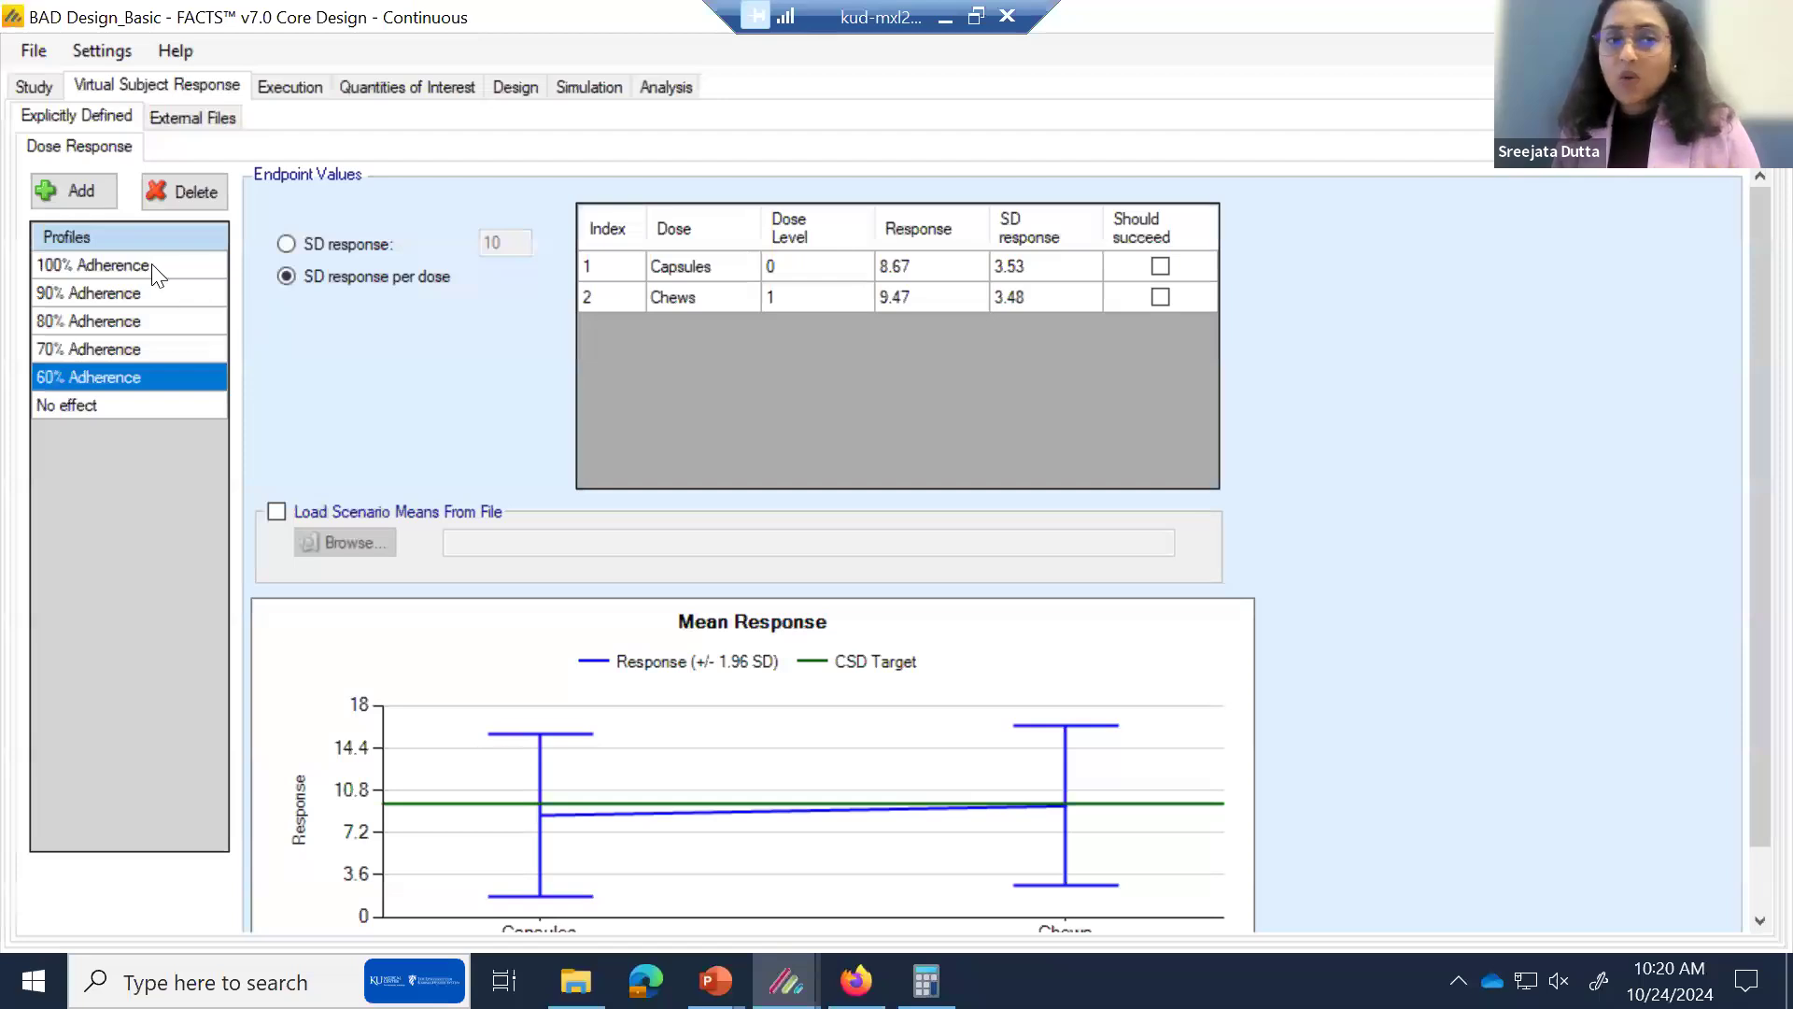
# Review the execution settings for accrual and dropout rate.
pyautogui.click(301, 82)
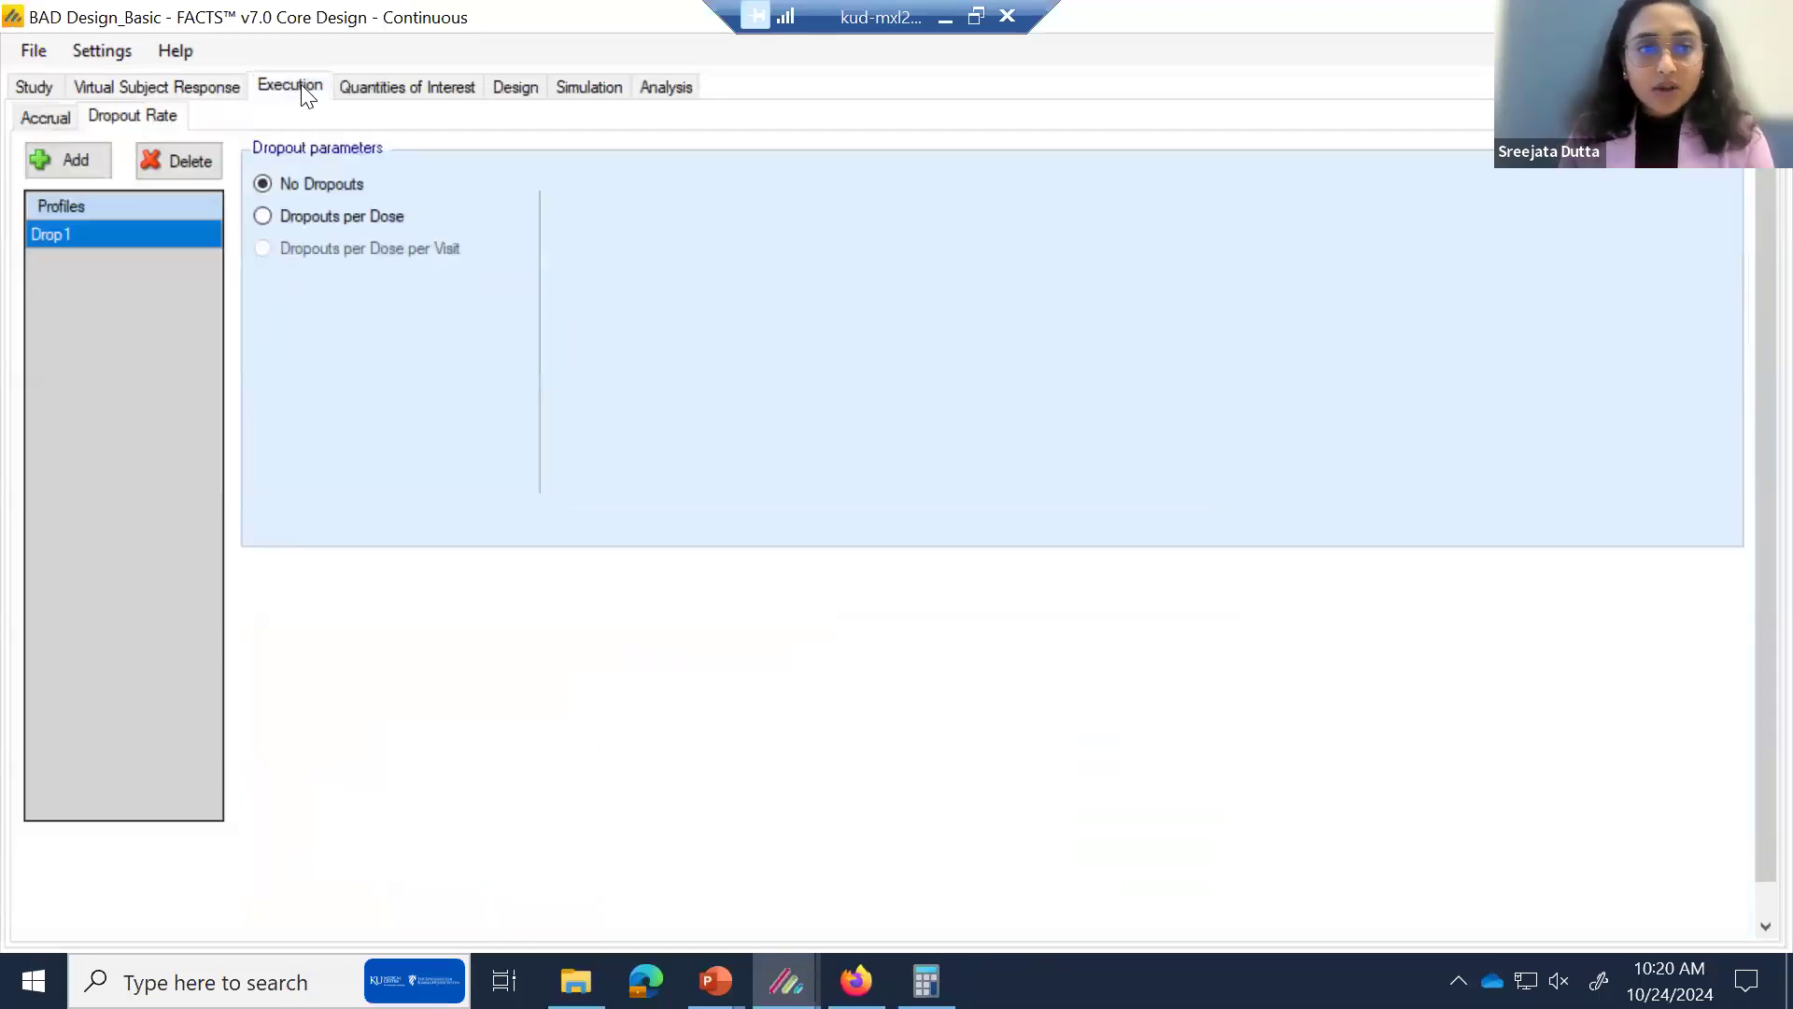
pyautogui.click(54, 113)
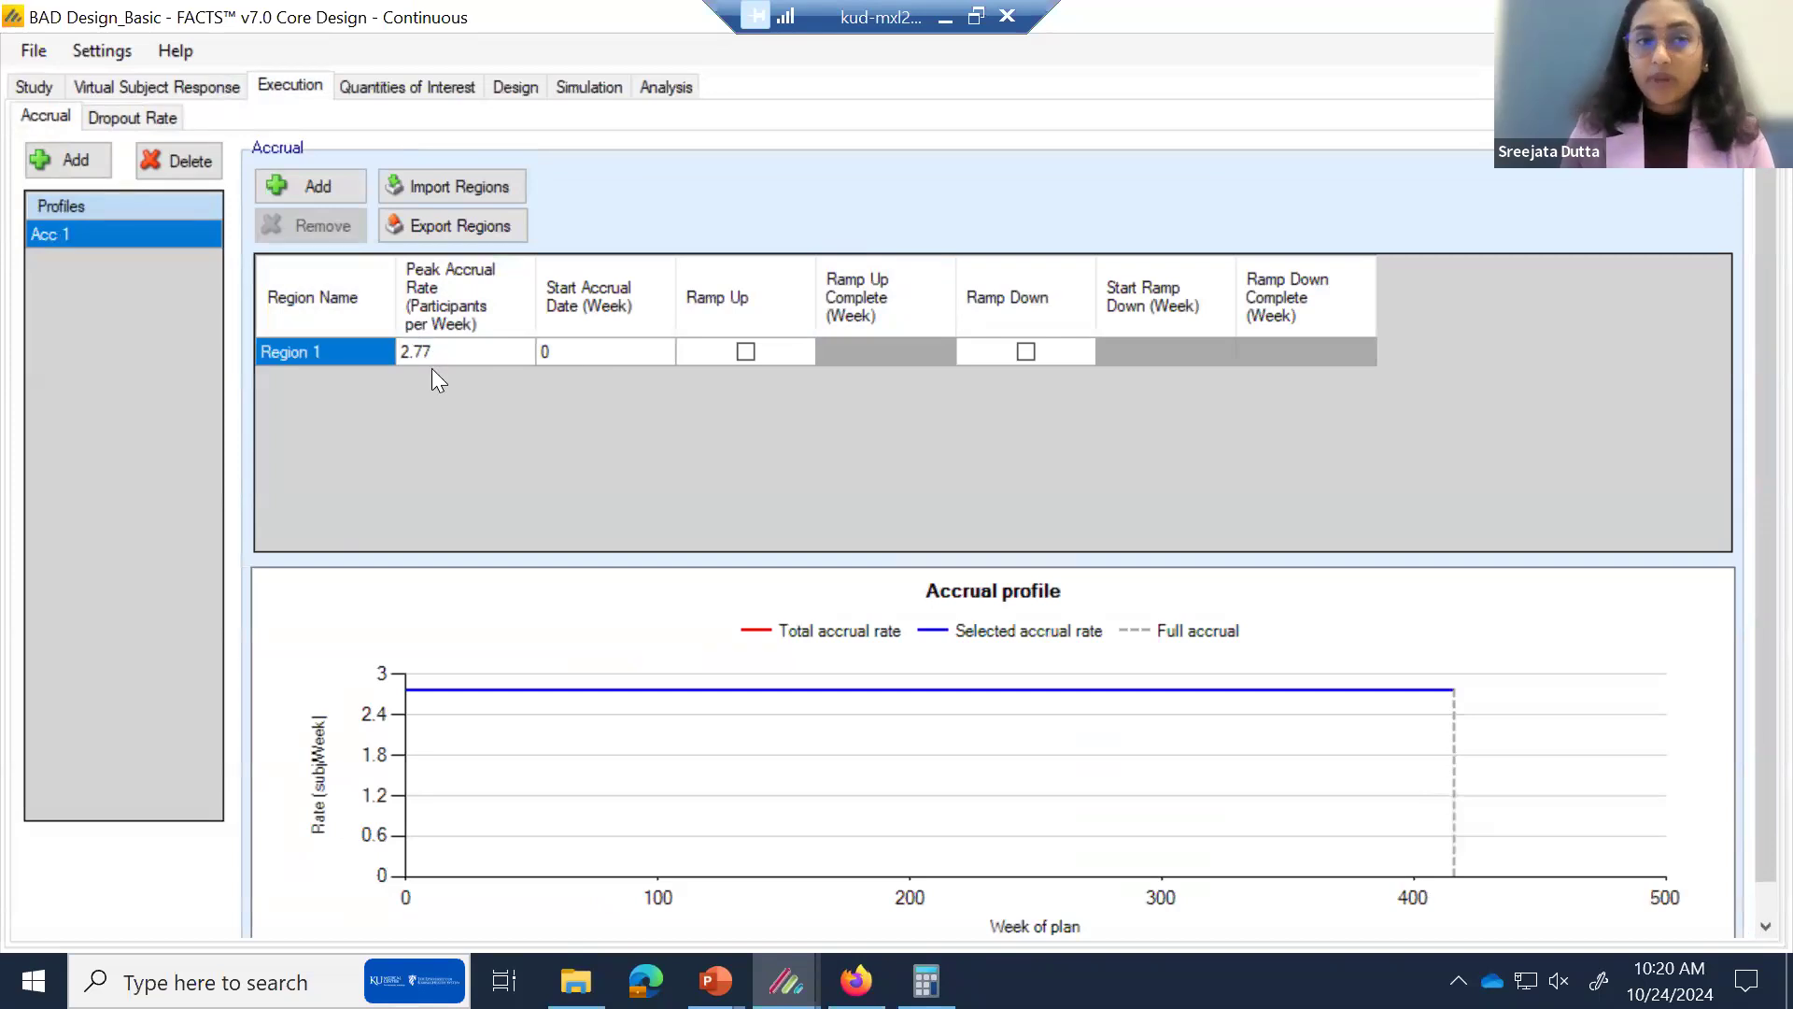
pyautogui.click(167, 126)
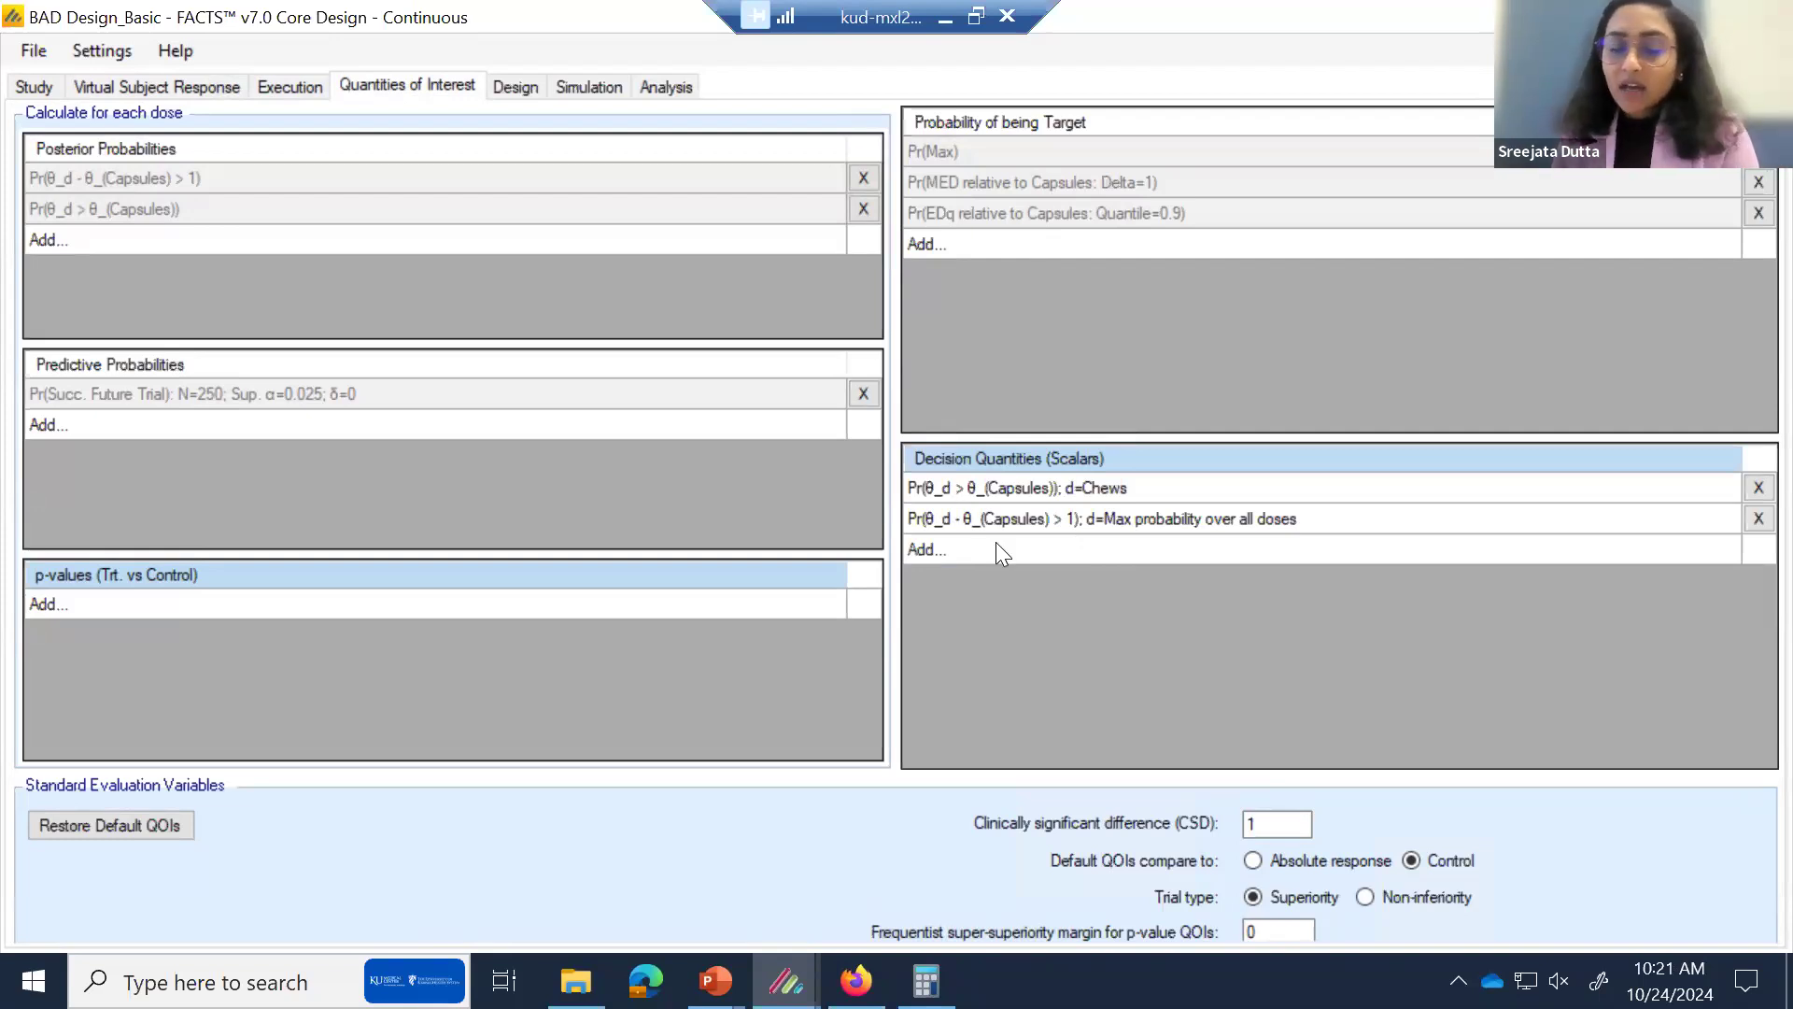
# Inspect the decision quantity for Pr(θ_d - θ_(Capsules) > 1) among the quantities of interest without changing it.
pyautogui.doubleClick(1031, 521)
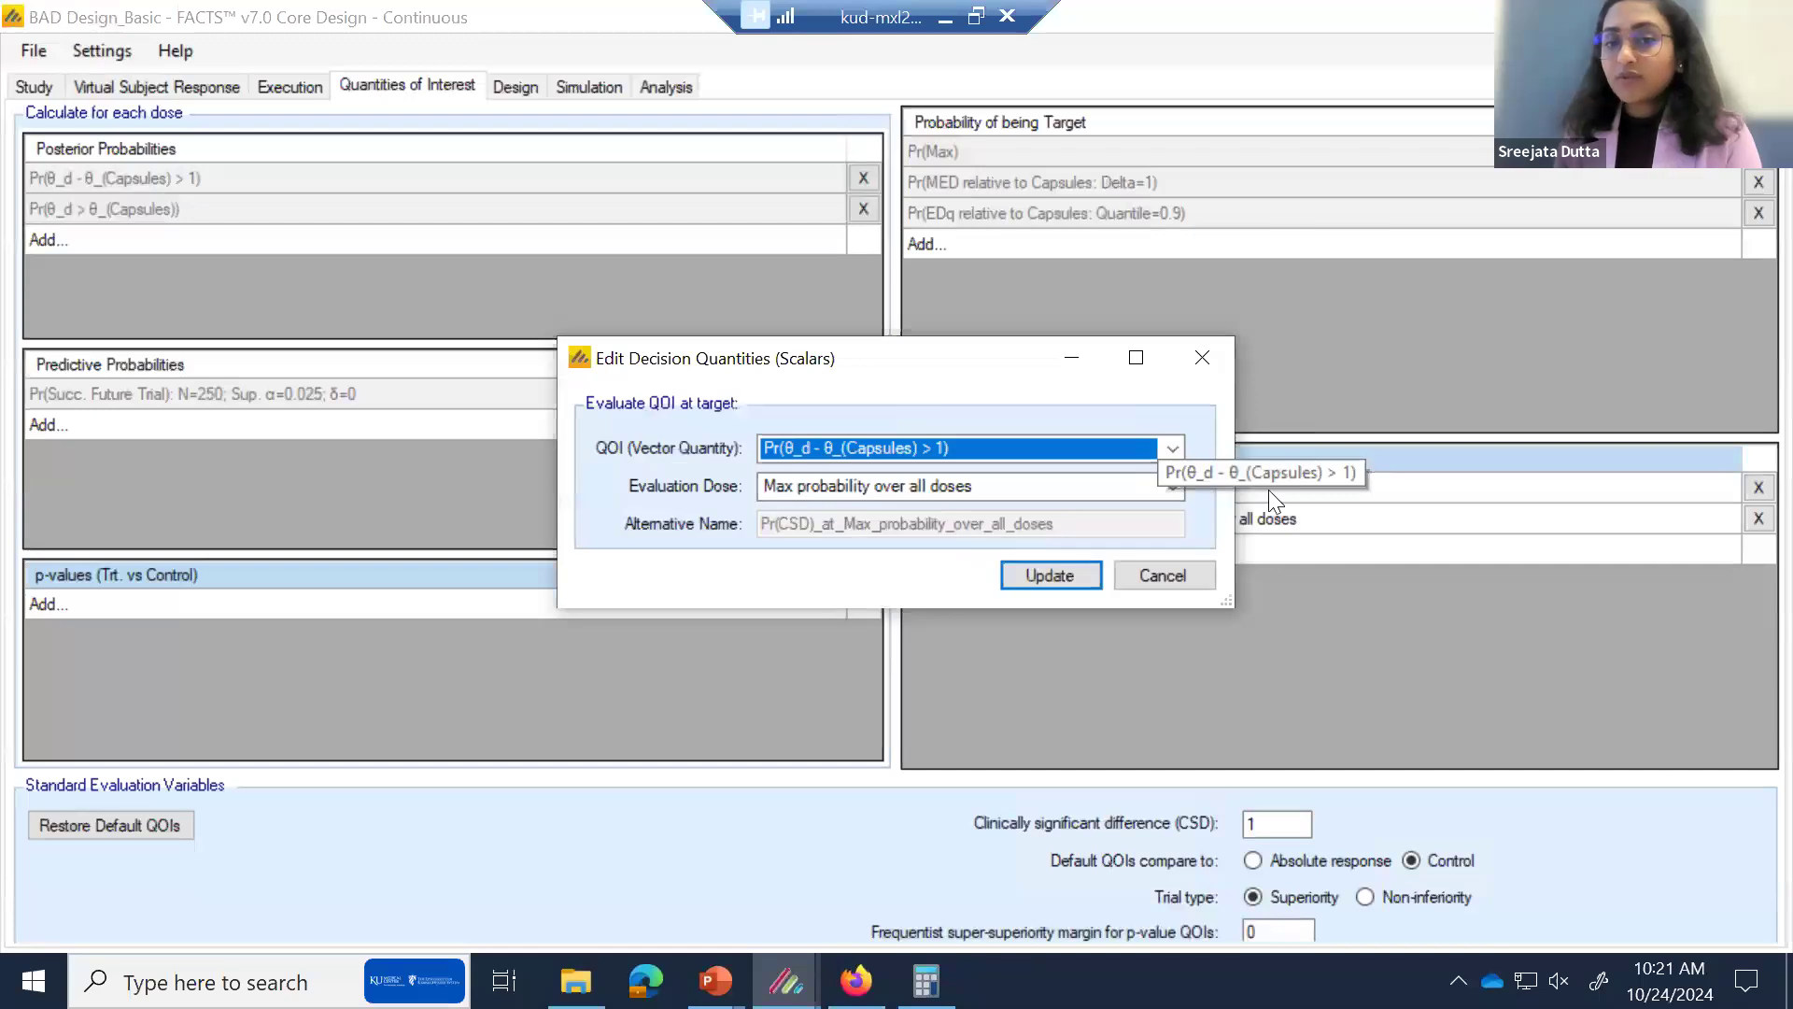
pyautogui.click(1204, 360)
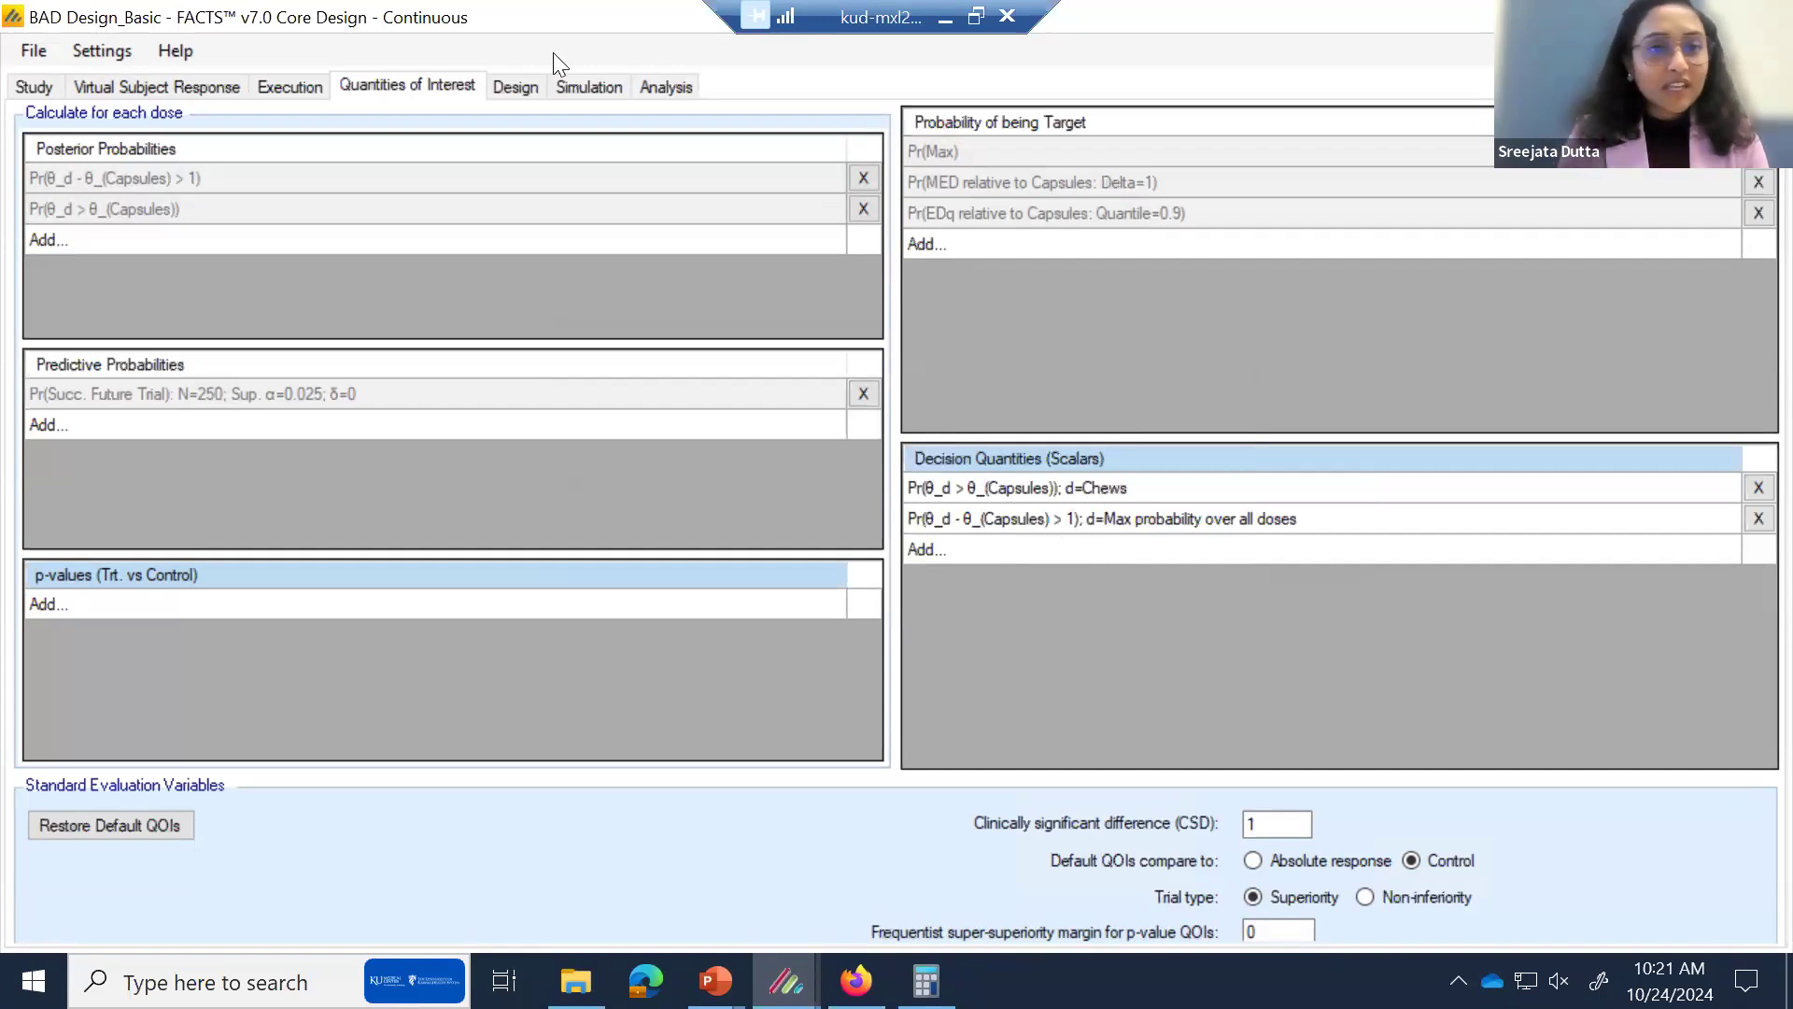
pyautogui.click(518, 87)
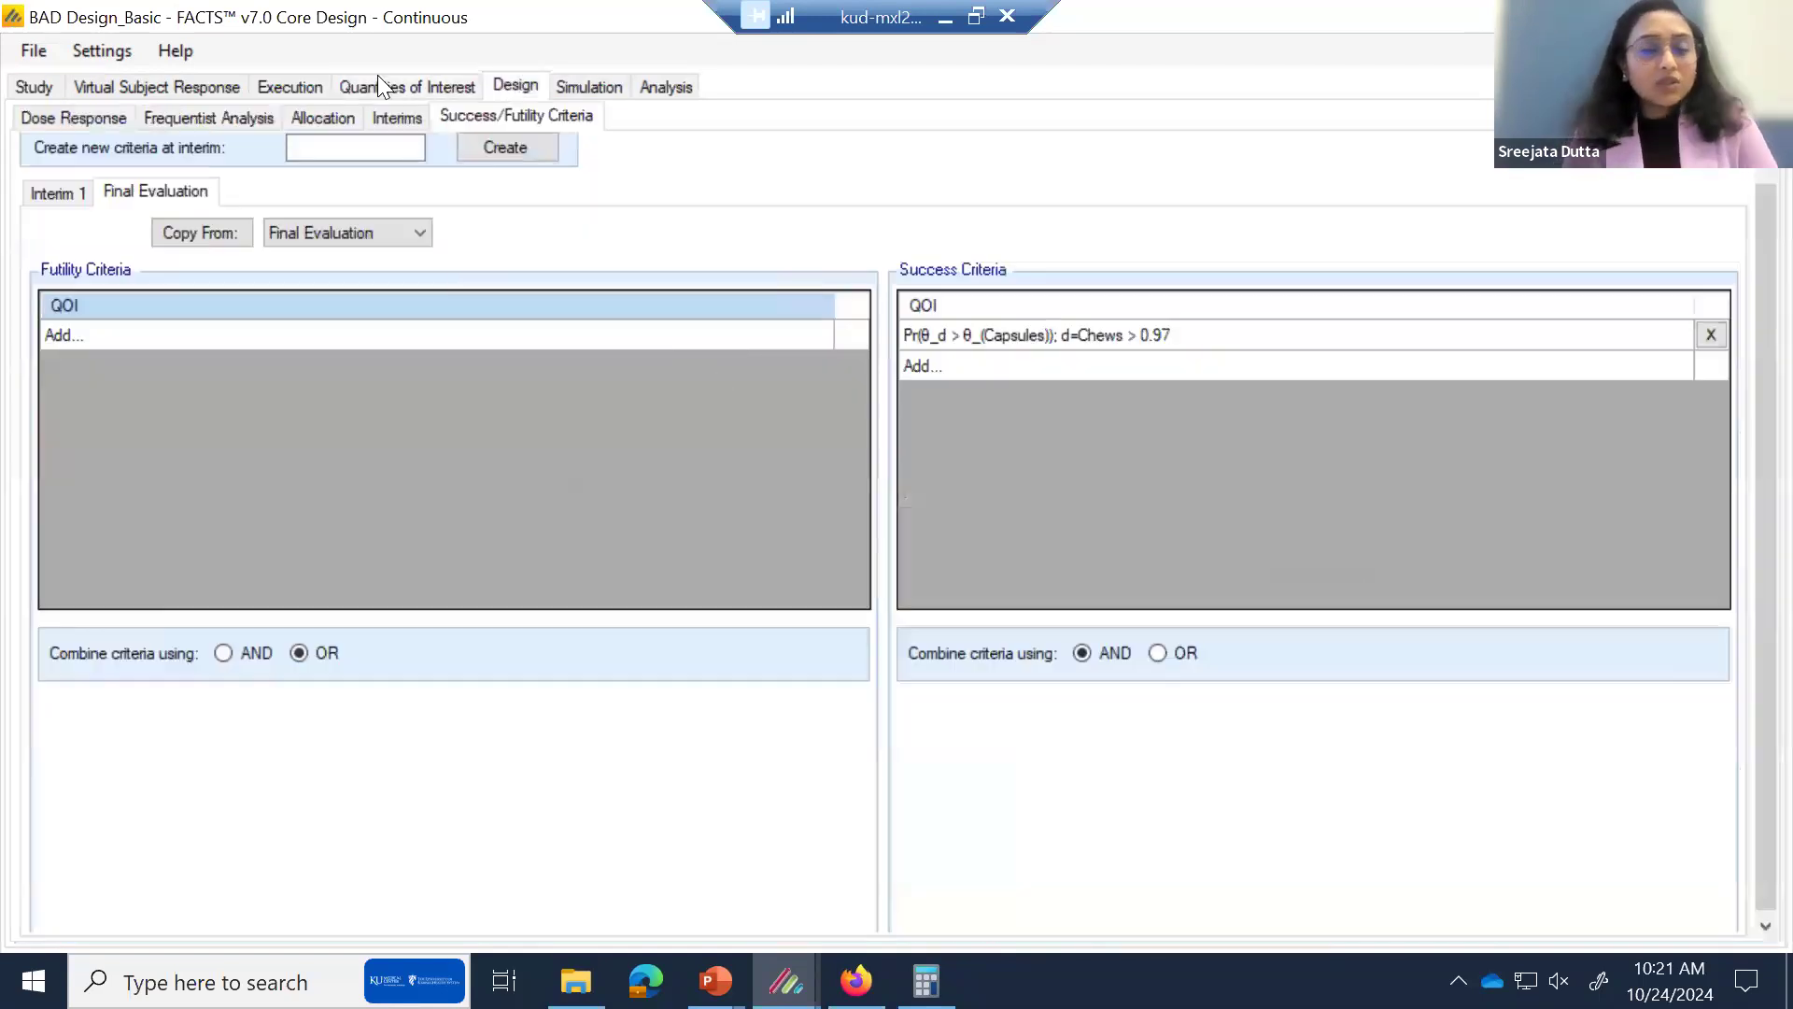
pyautogui.click(402, 86)
# Examine the design's dose response model, including the Chews and control priors and the error parameters.
pyautogui.click(510, 84)
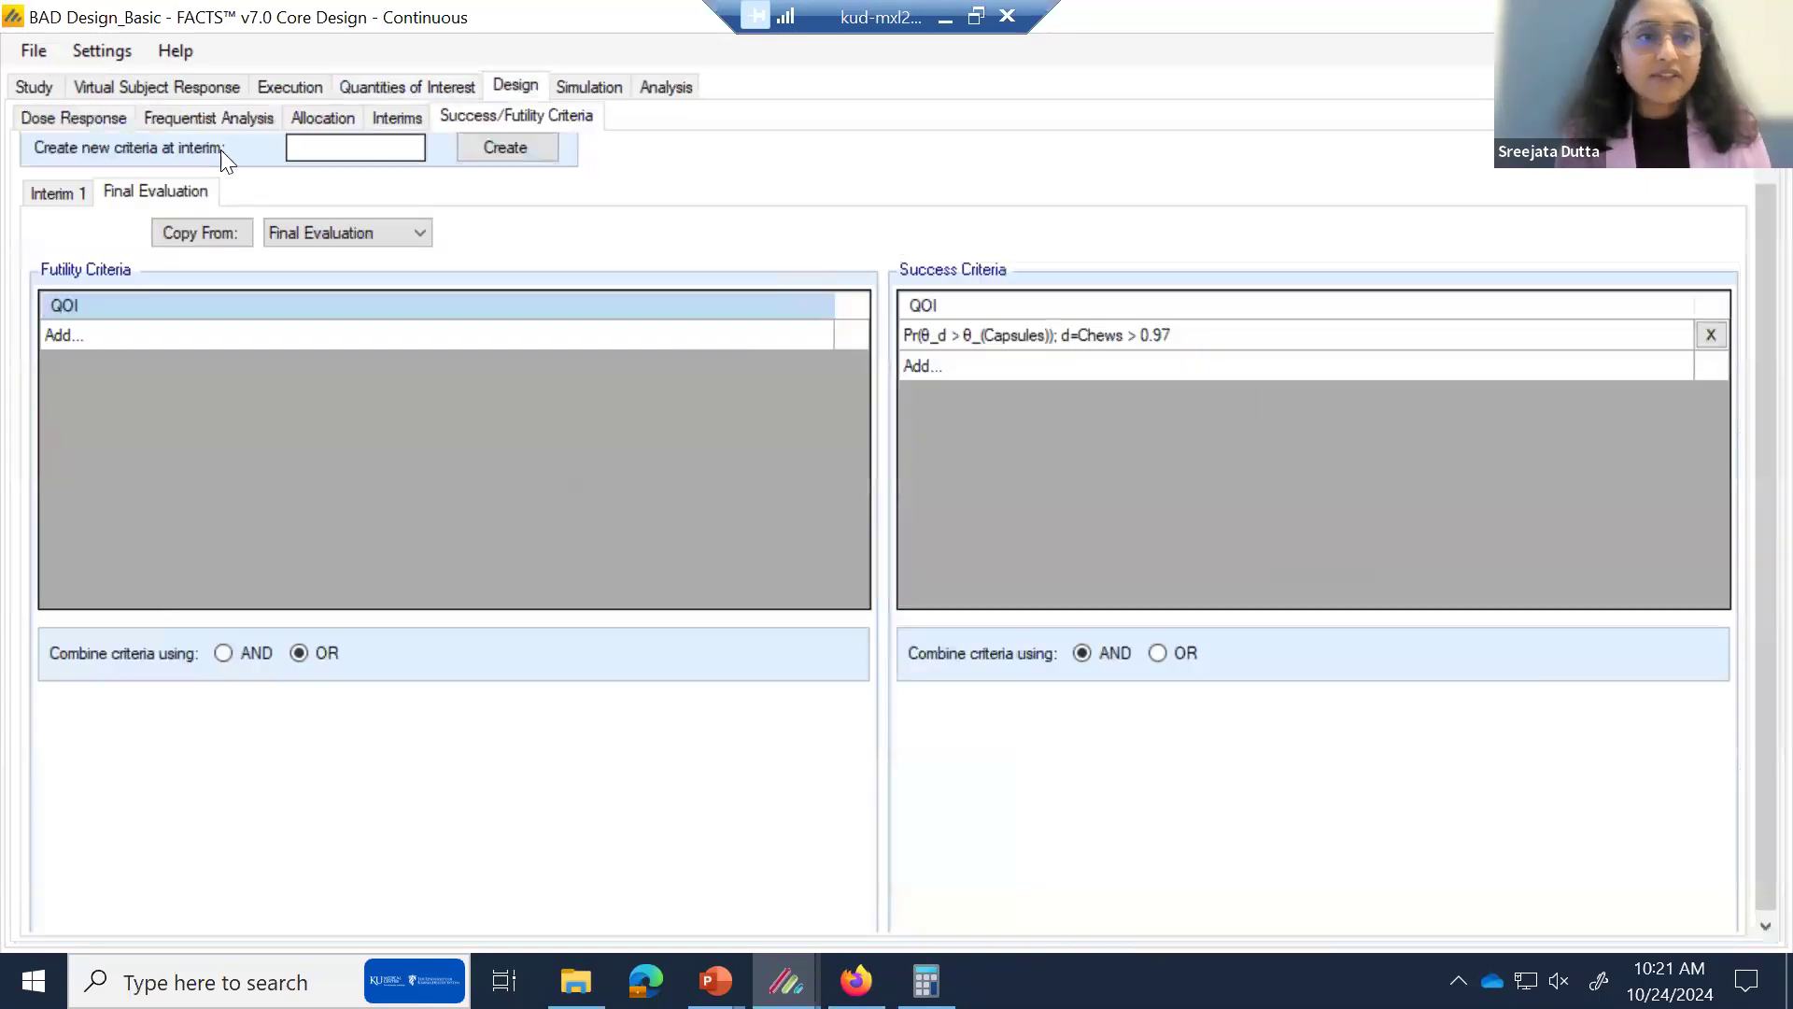
pyautogui.click(78, 116)
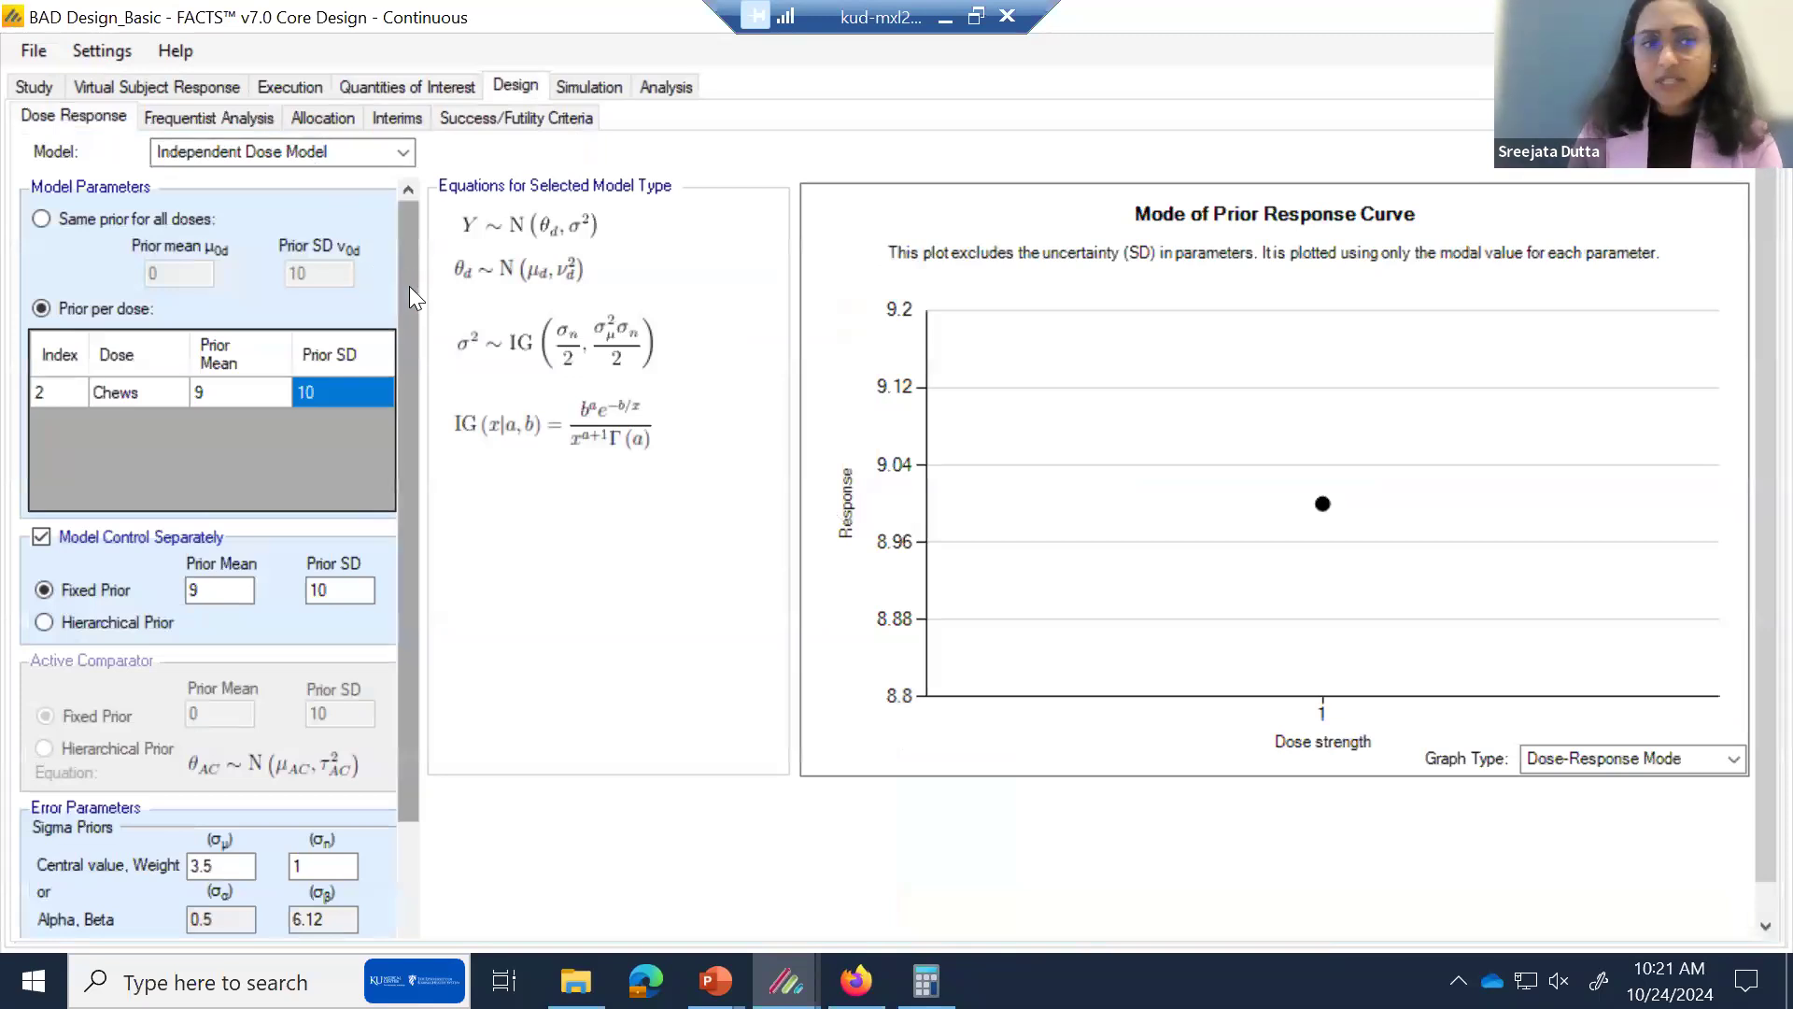
pyautogui.scroll(-1, 409, 286)
pyautogui.scroll(1, 418, 263)
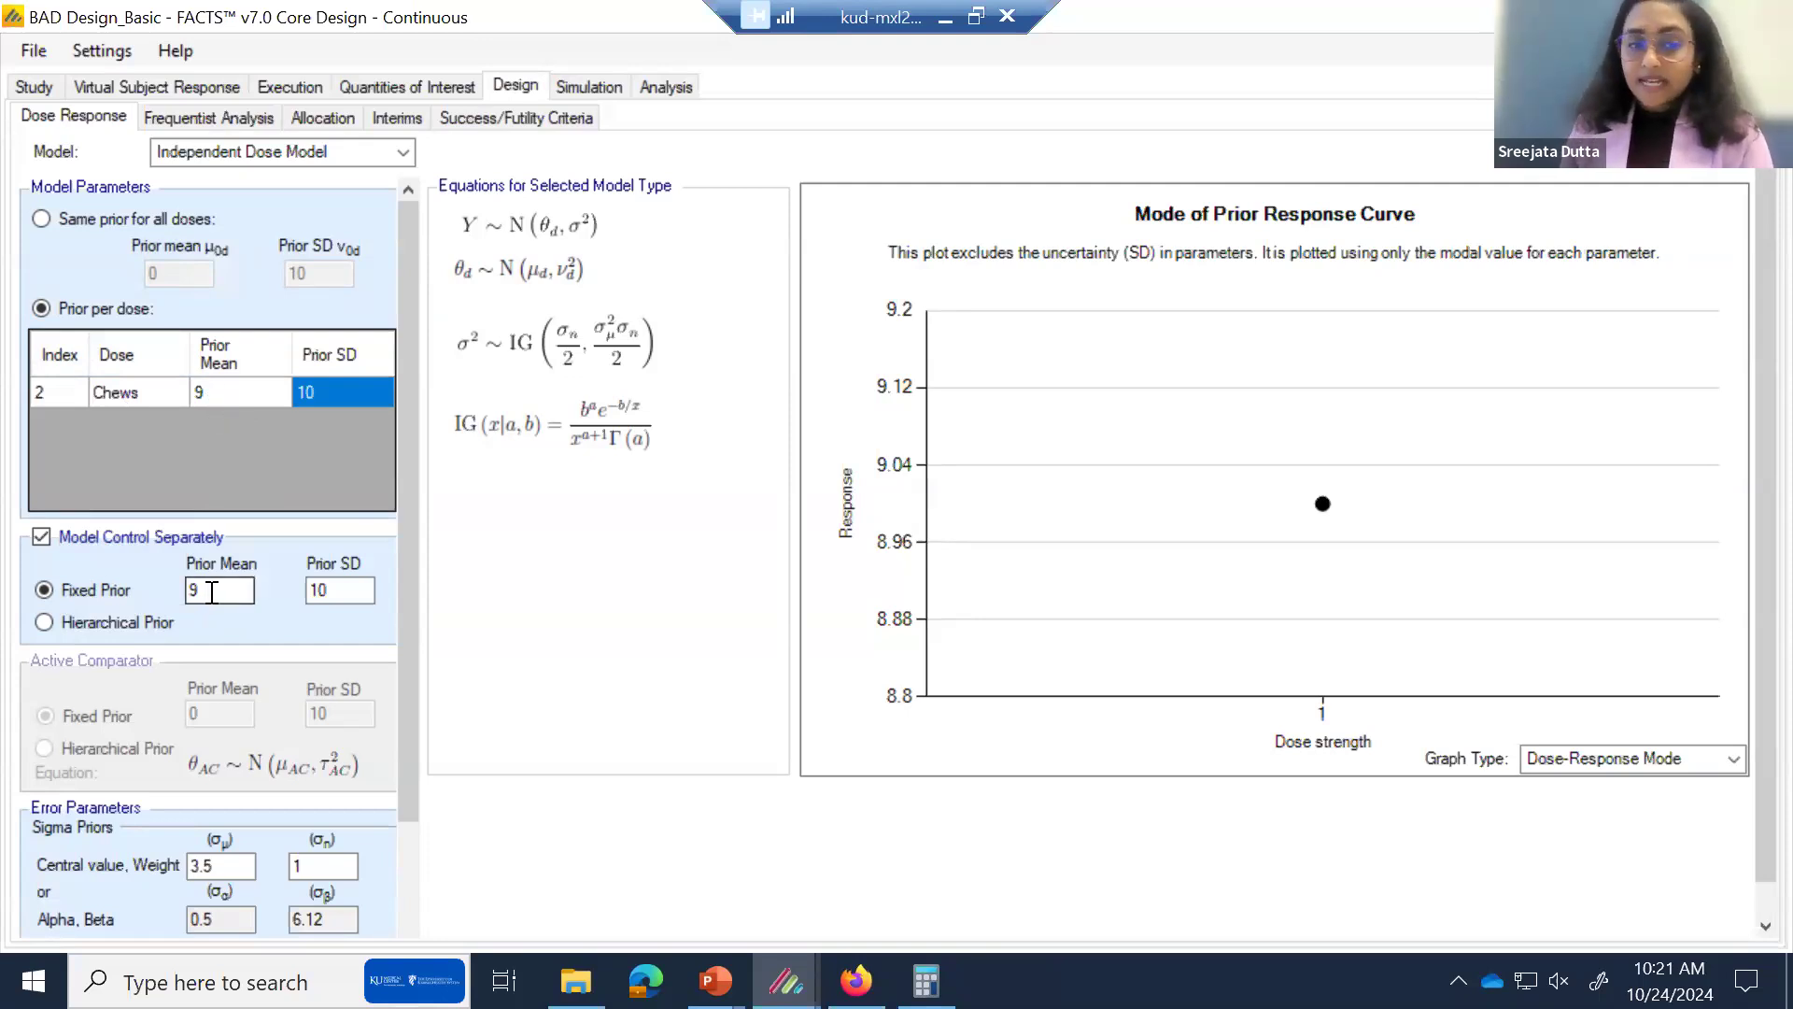
pyautogui.moveTo(409, 532); pyautogui.dragTo(404, 678)
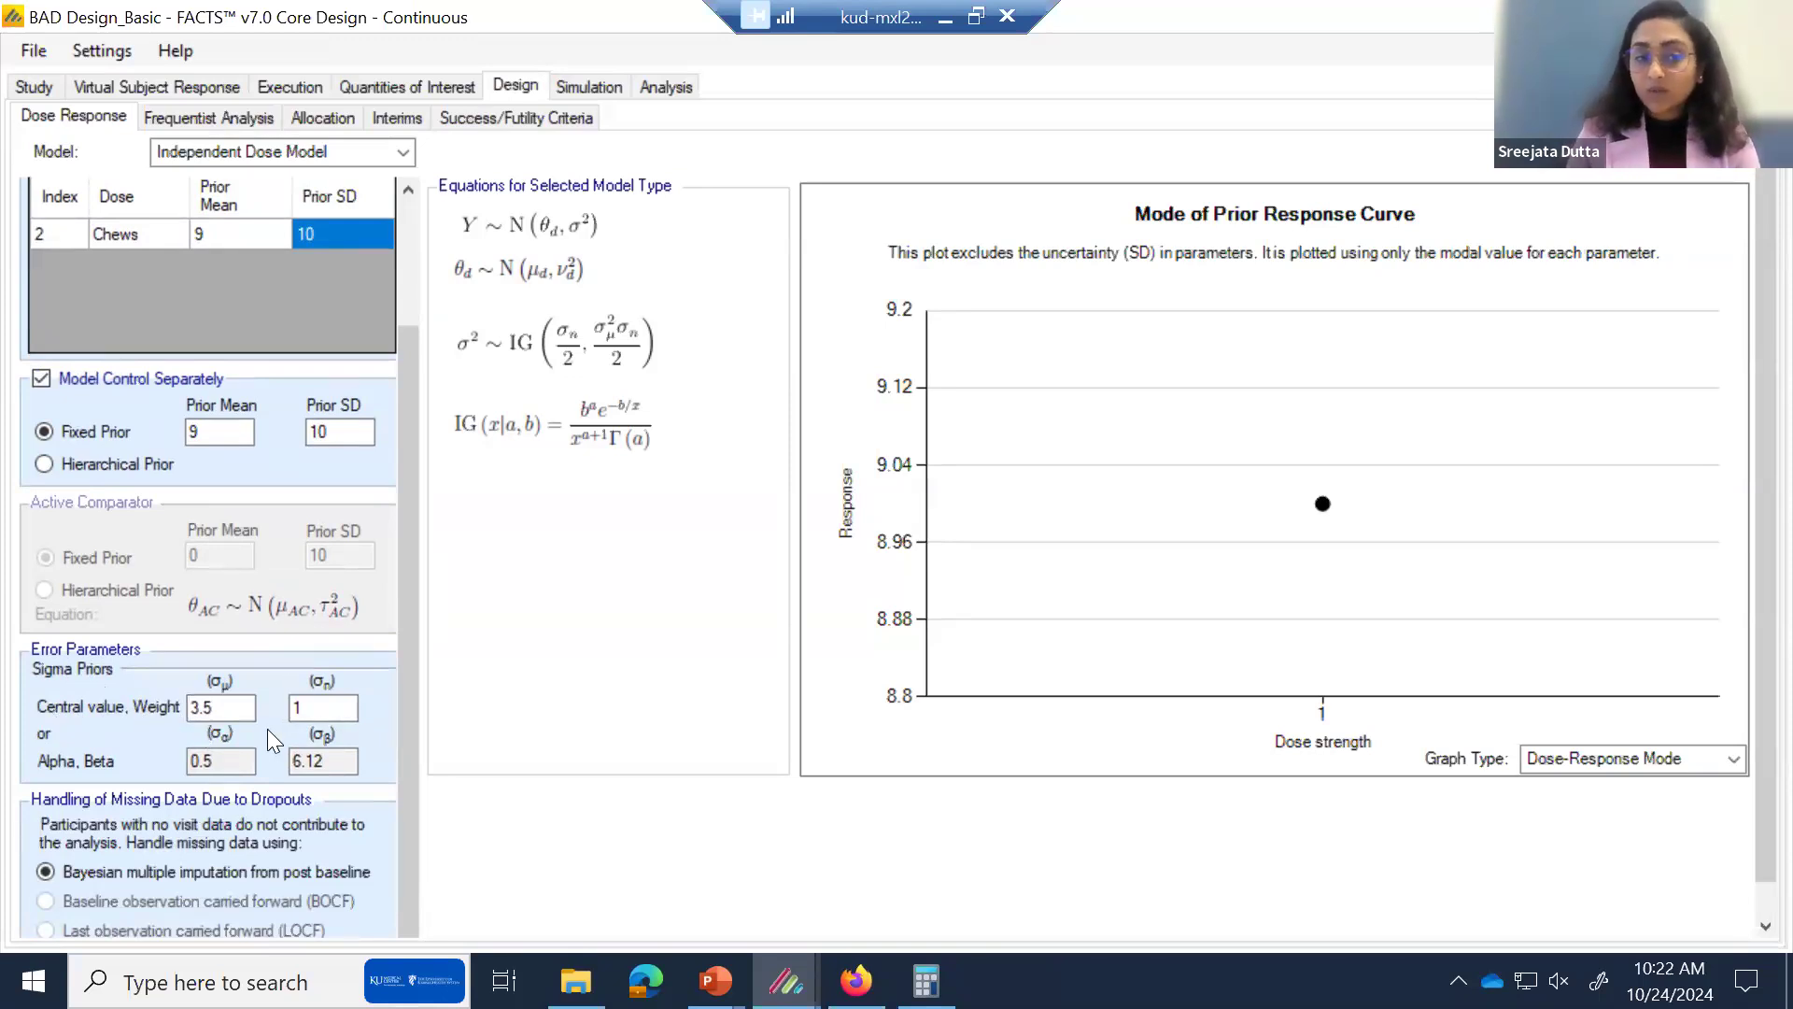
pyautogui.moveTo(407, 507); pyautogui.dragTo(403, 308)
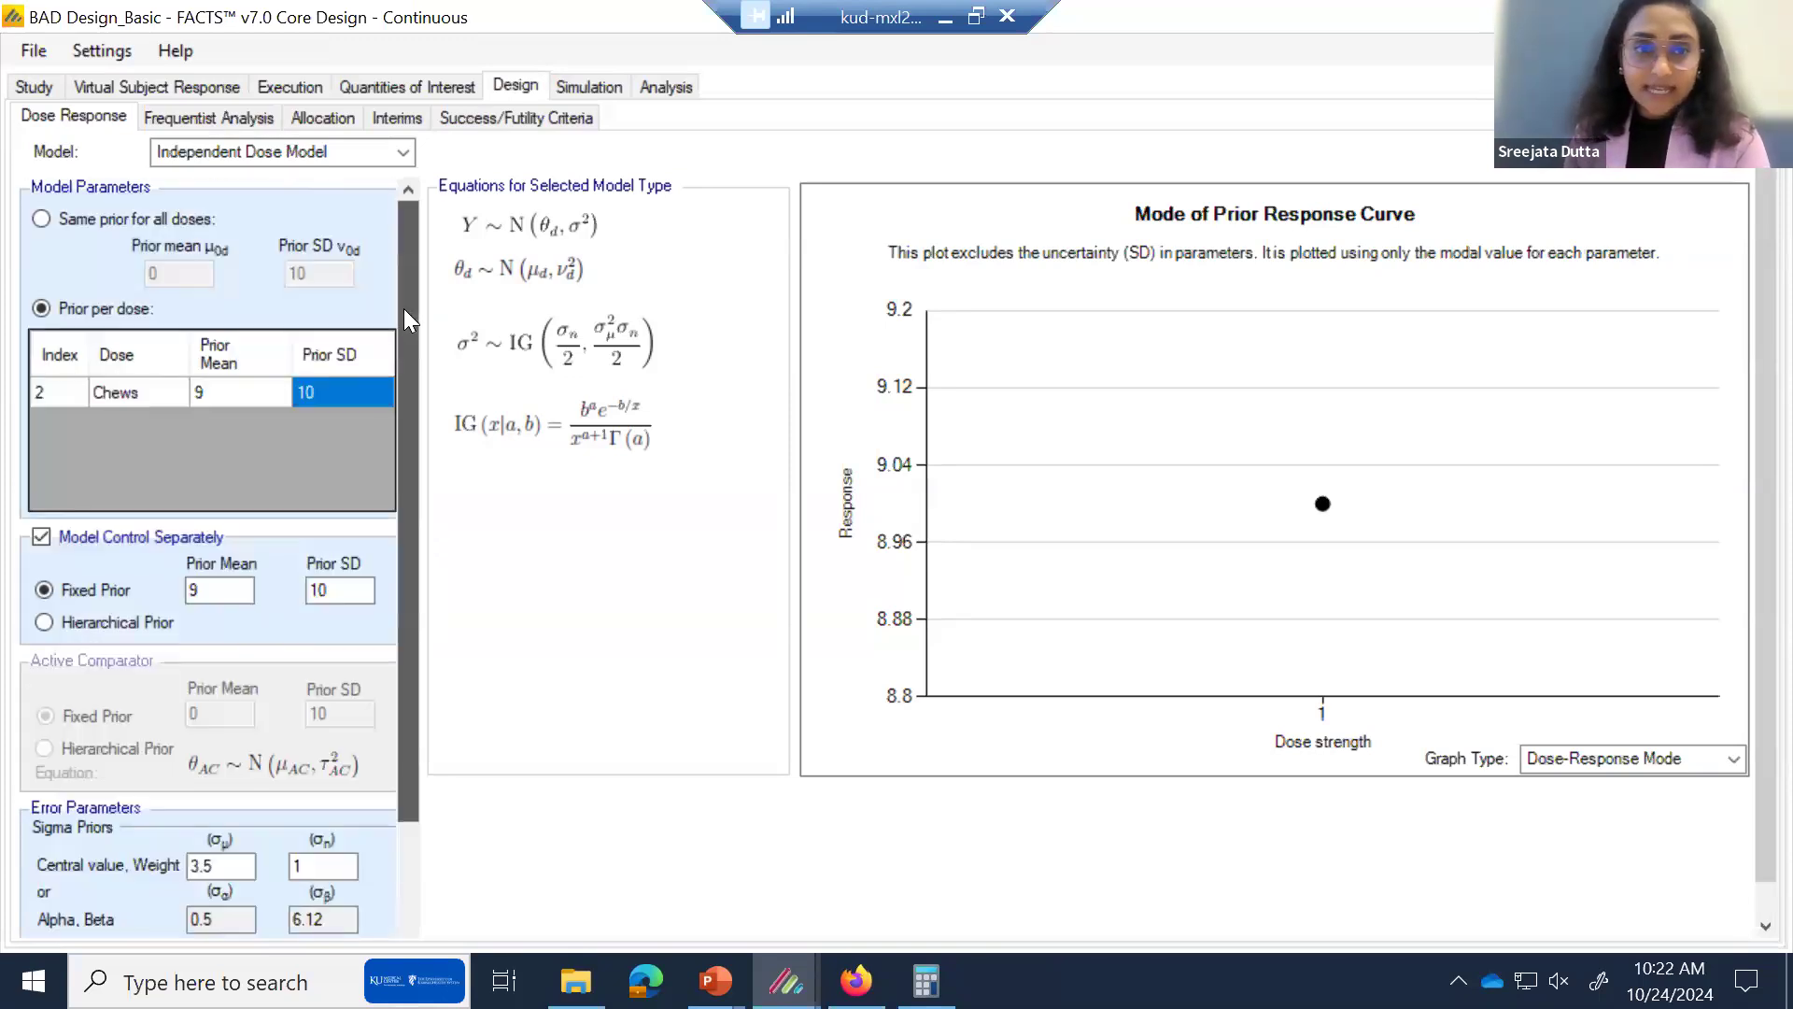
# Review the design's frequentist analysis, allocation and interim analysis settings.
pyautogui.click(202, 122)
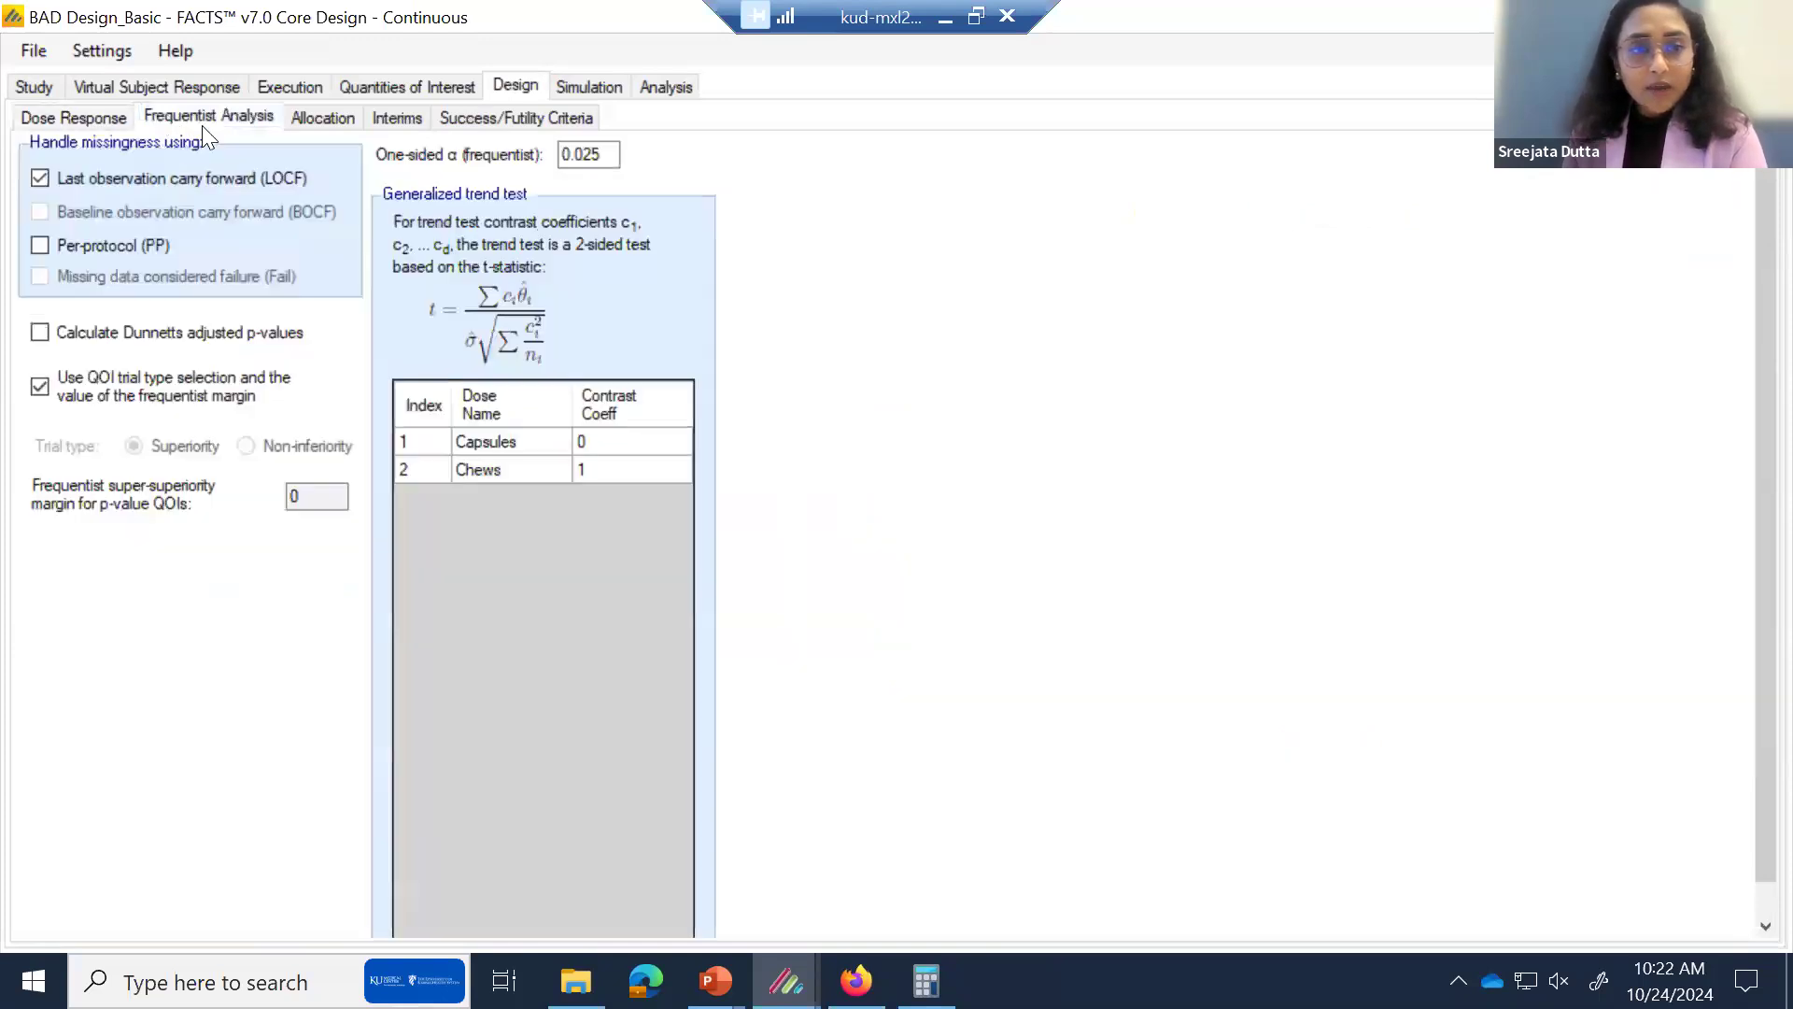
pyautogui.click(320, 119)
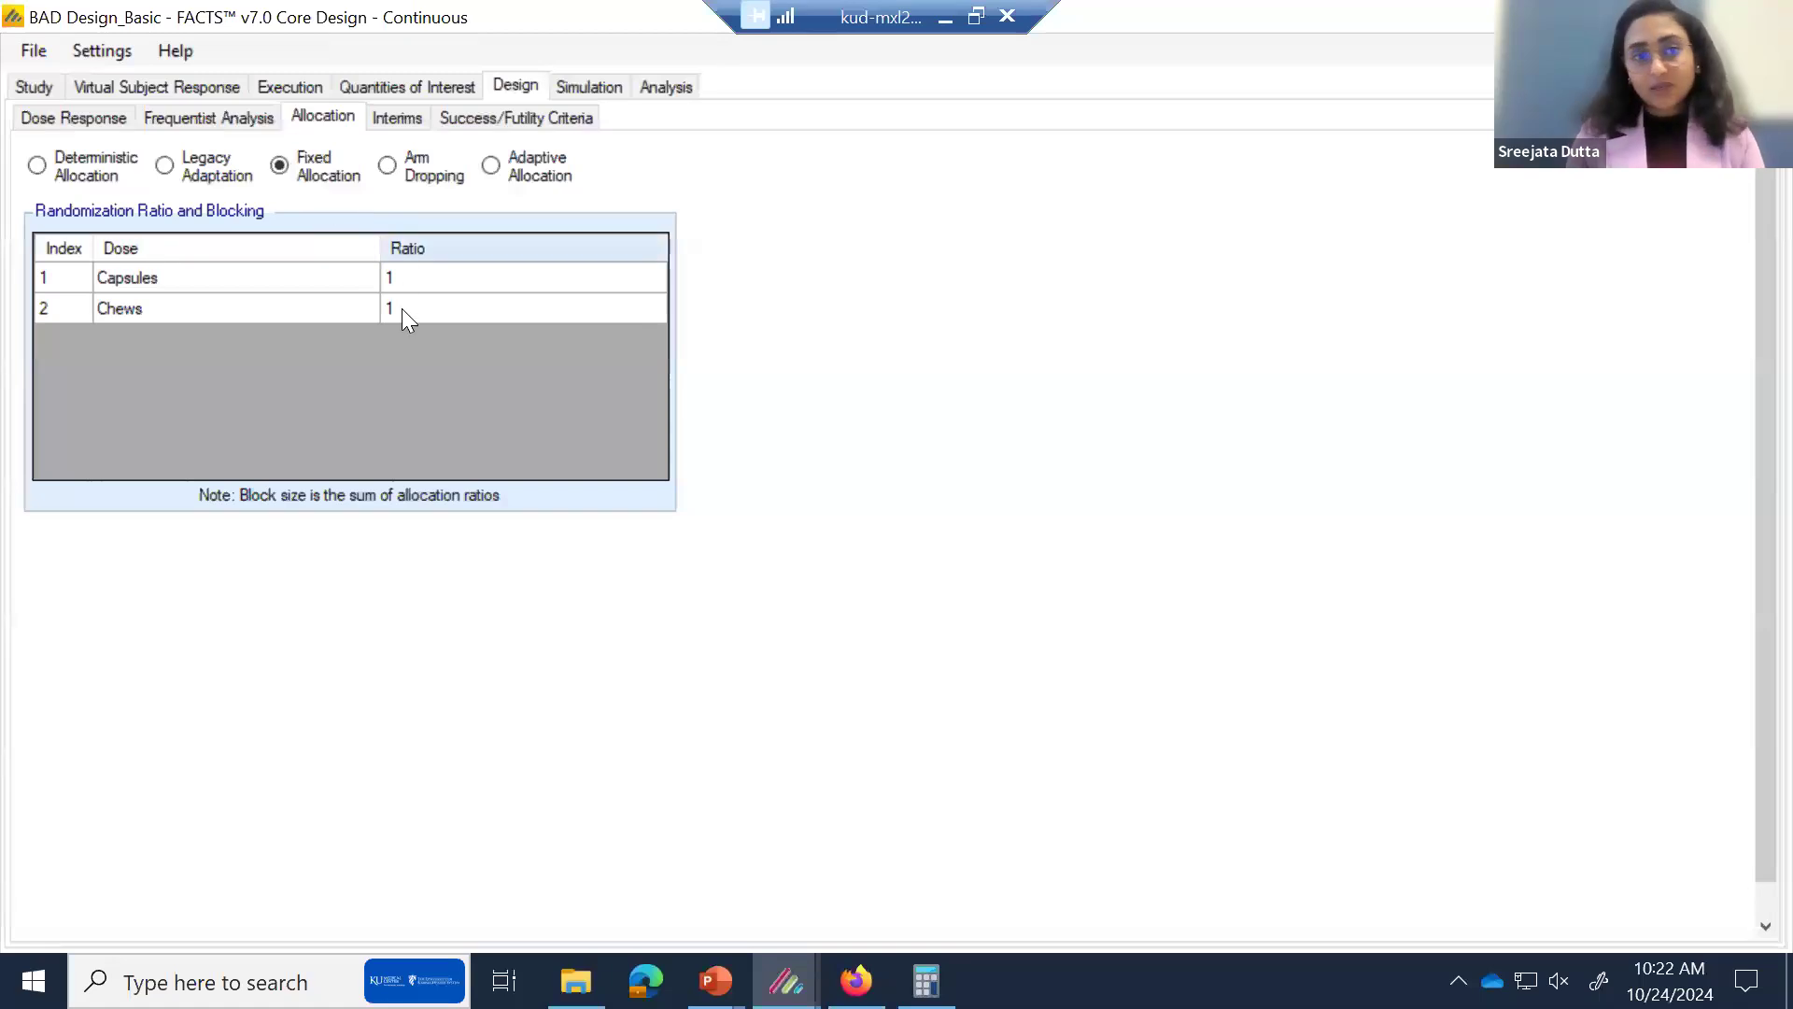
pyautogui.click(397, 118)
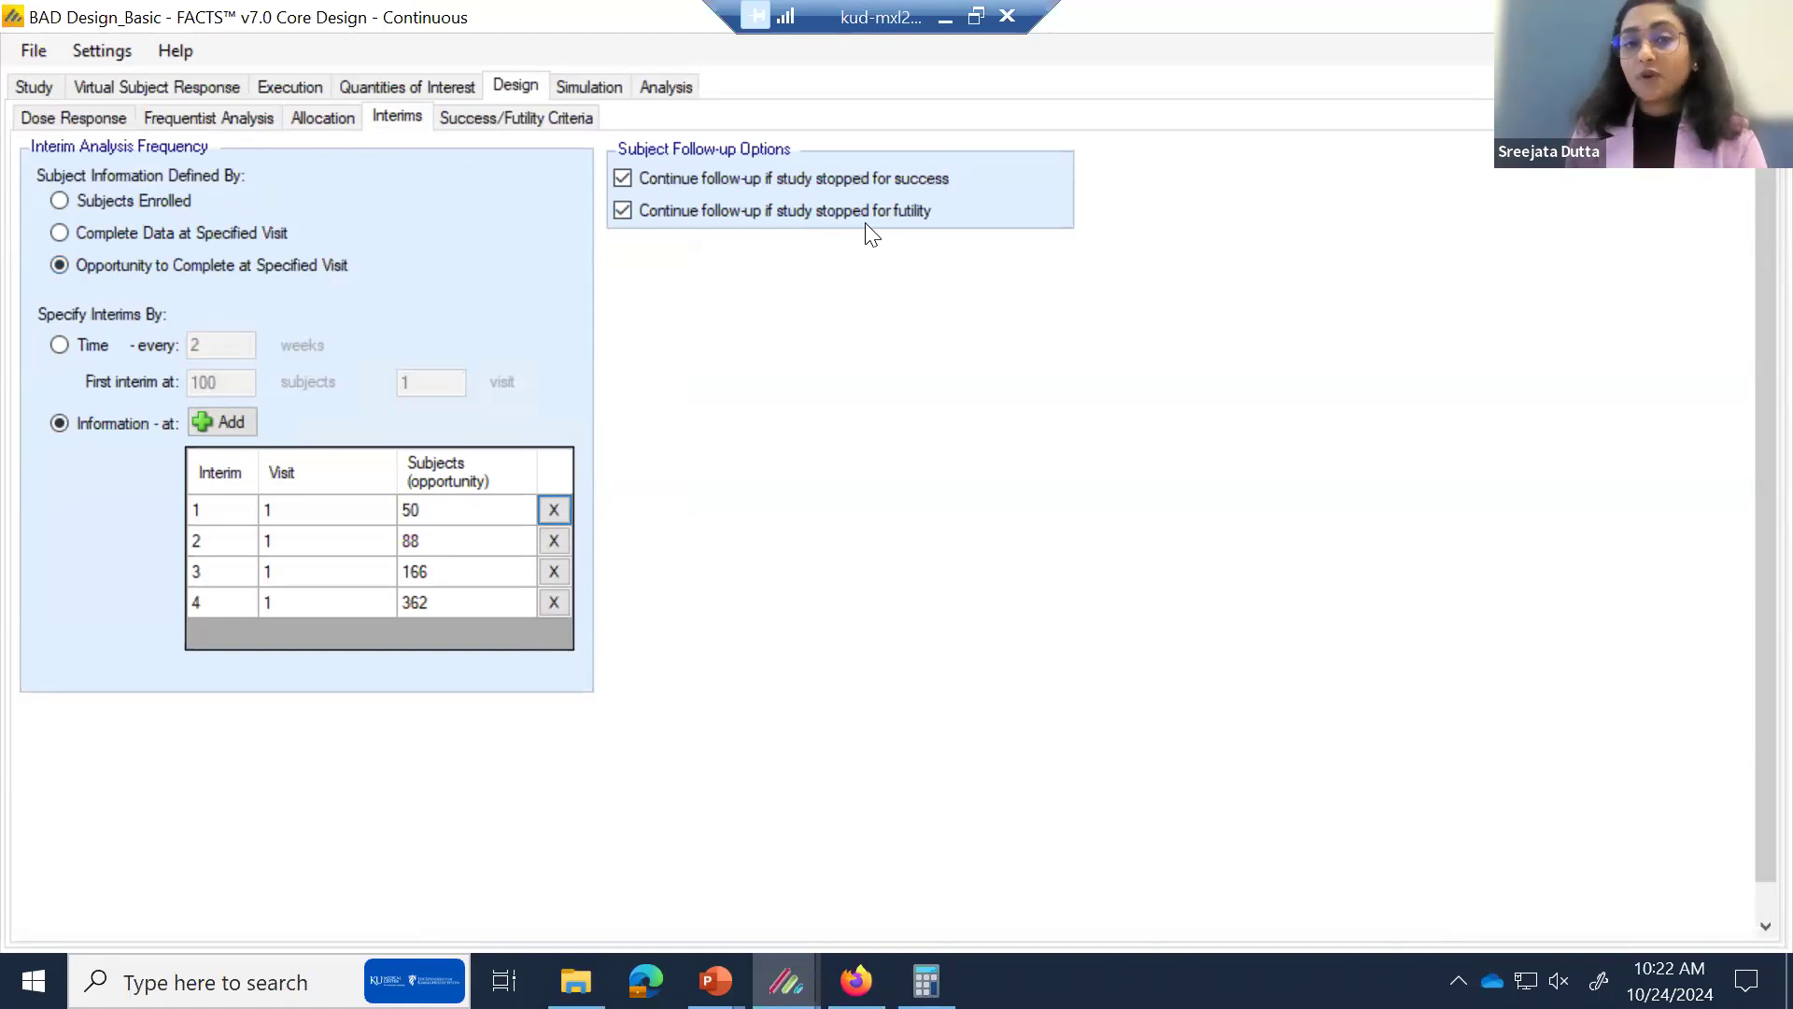
# Examine the success and futility criteria for Interim 1 and the final evaluation, and bring up the simulation results.
pyautogui.click(542, 119)
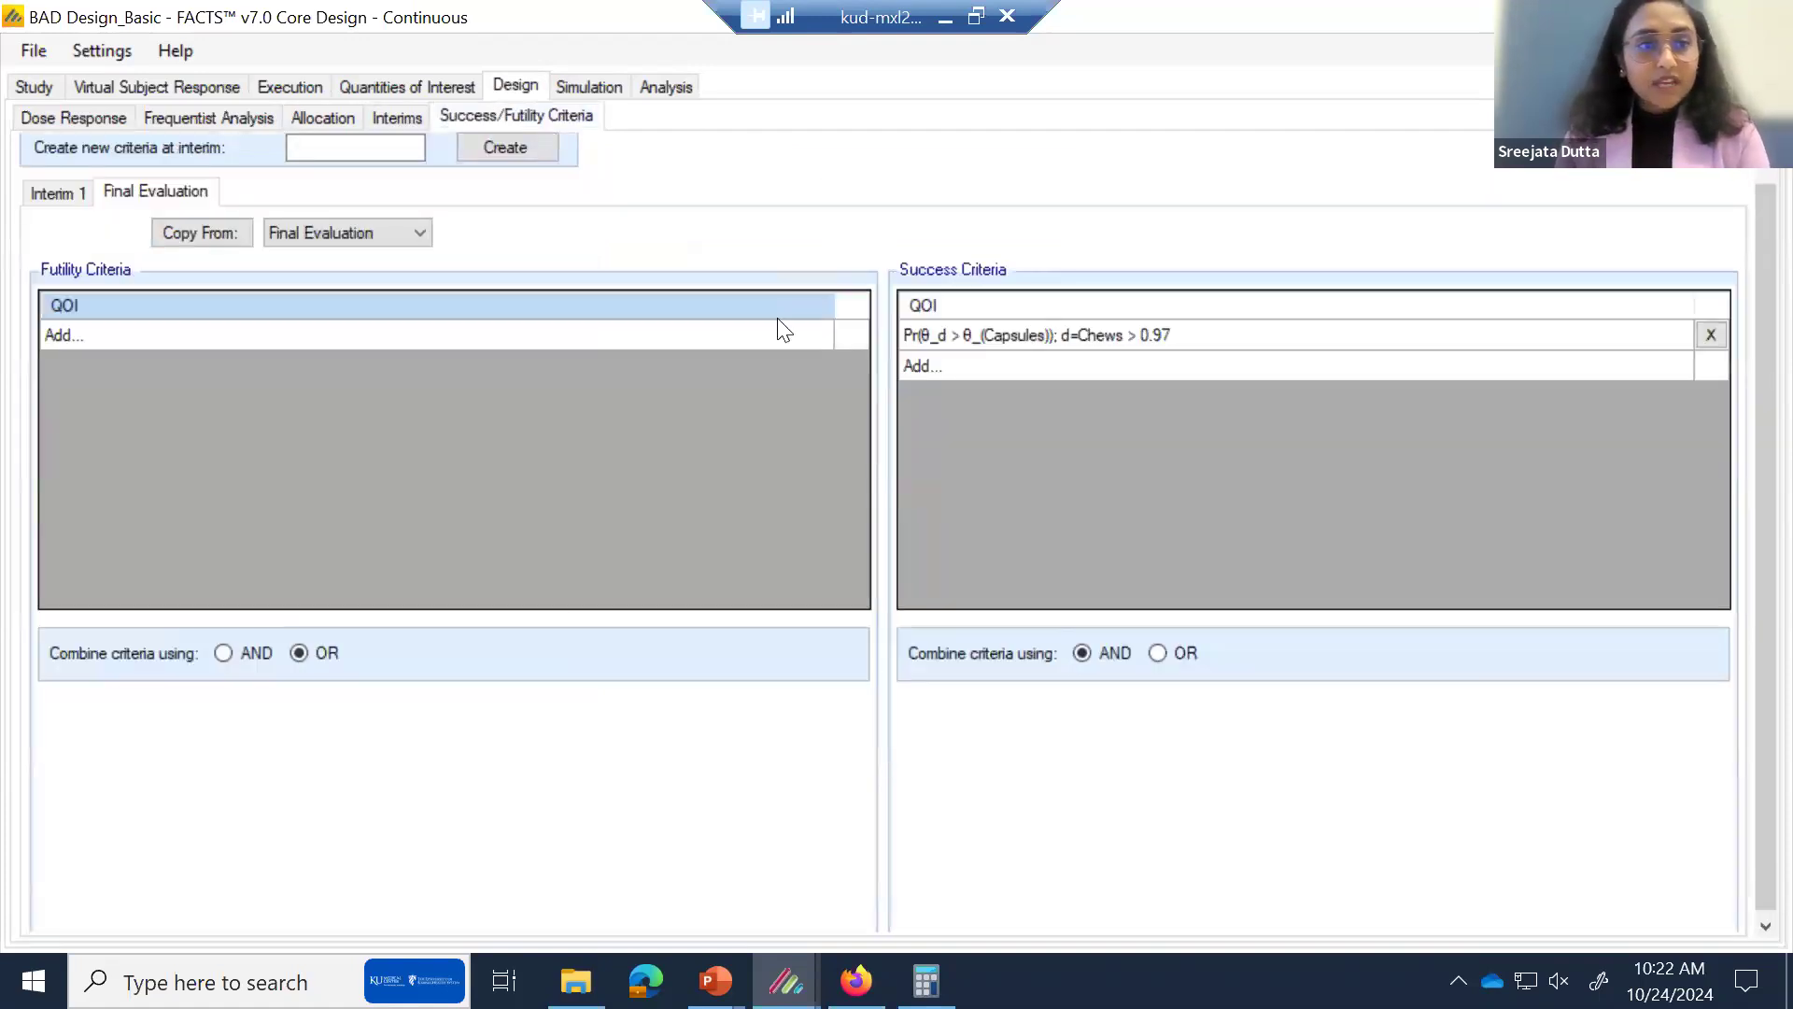
pyautogui.click(57, 200)
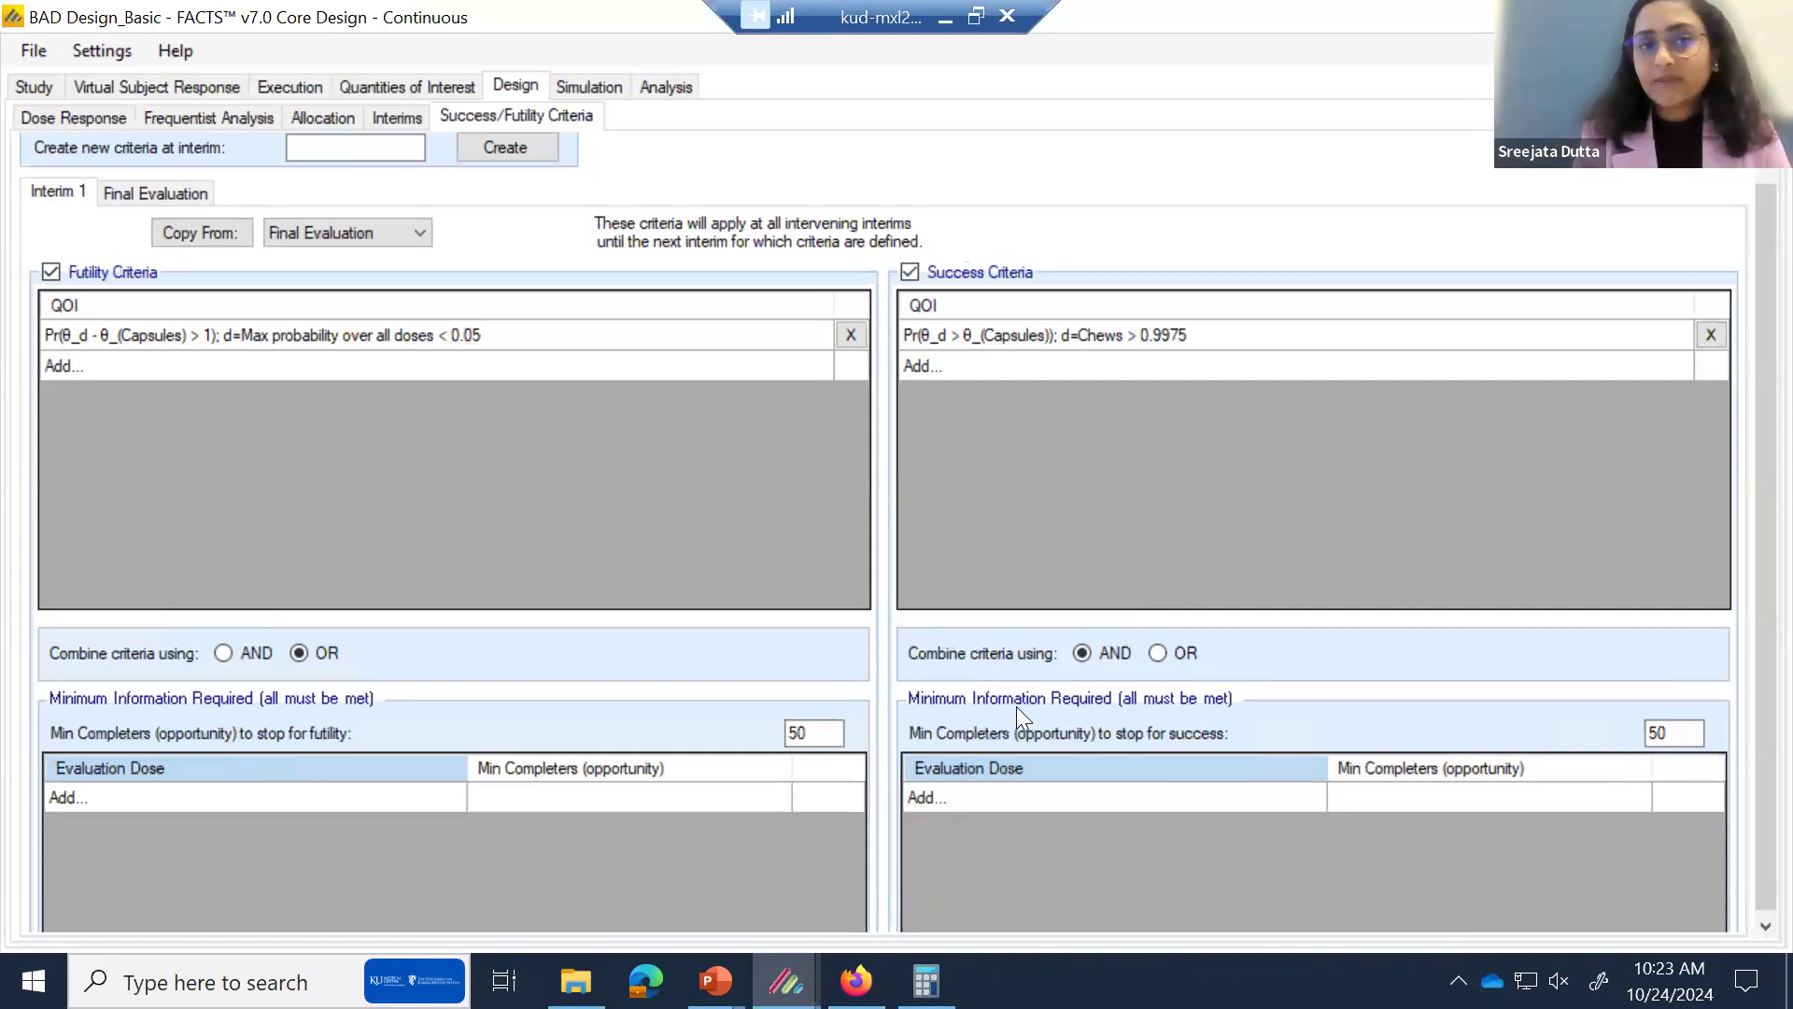
pyautogui.click(172, 194)
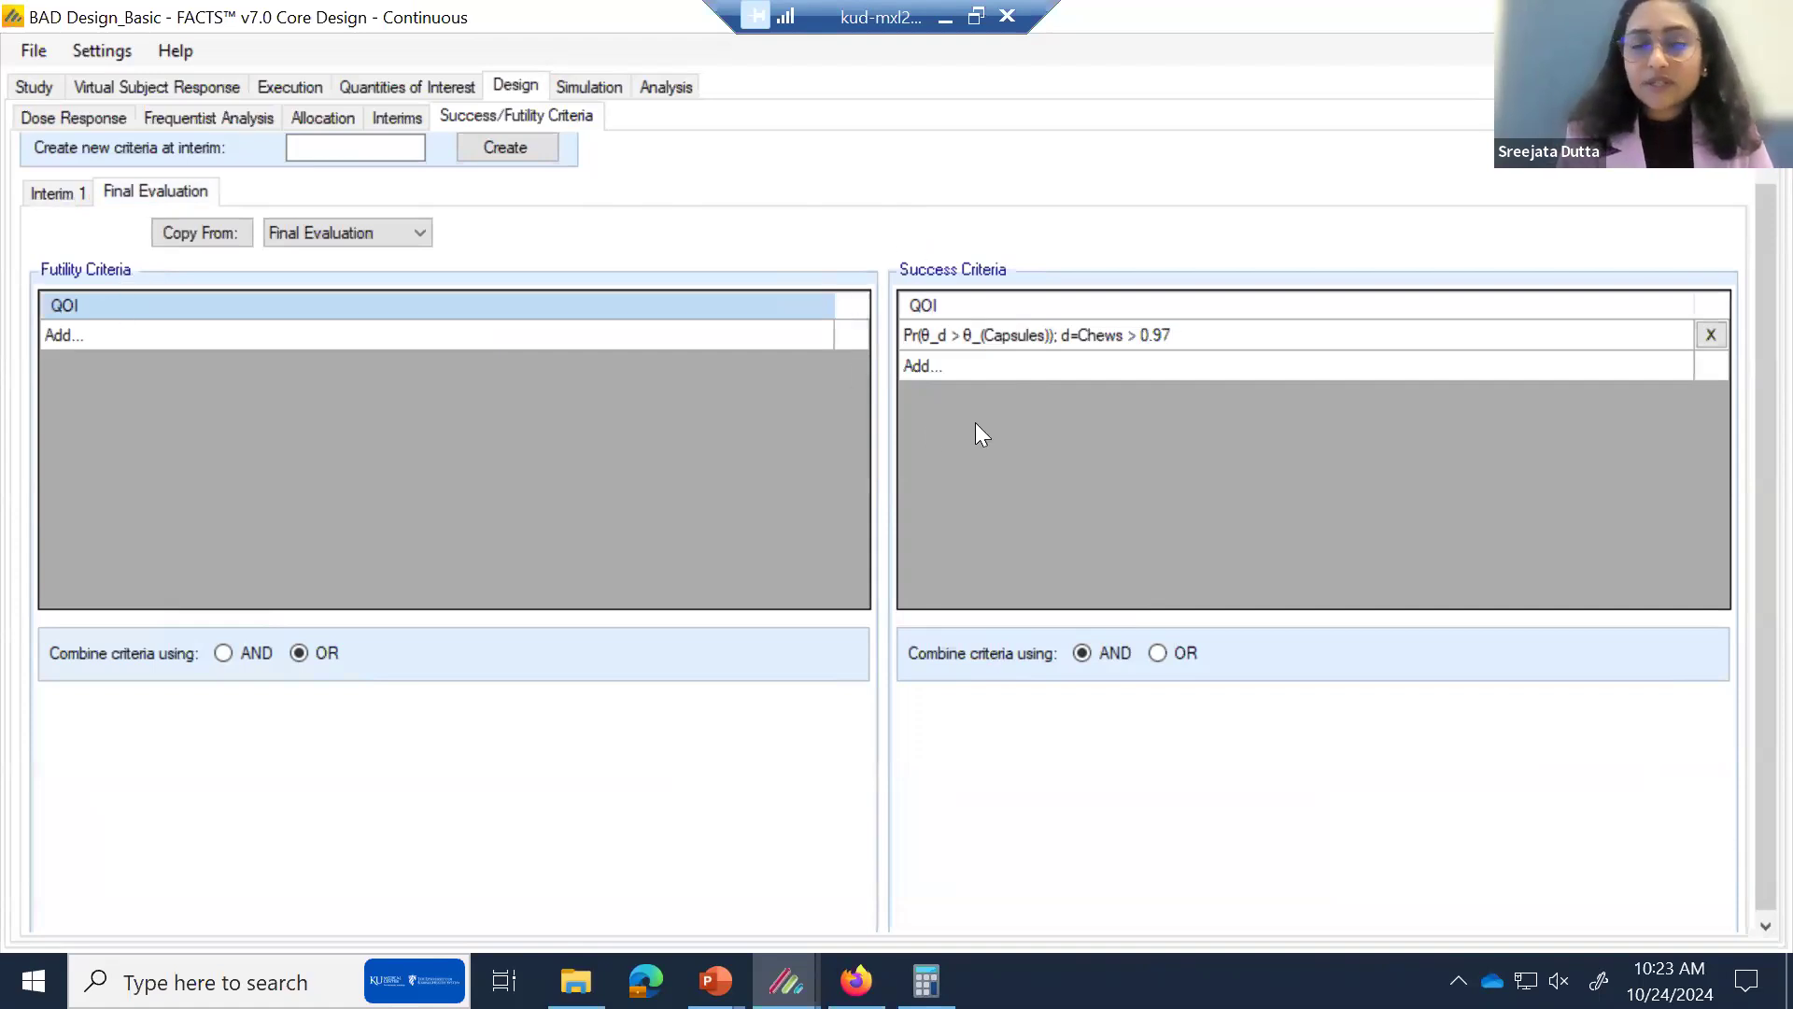
pyautogui.click(603, 85)
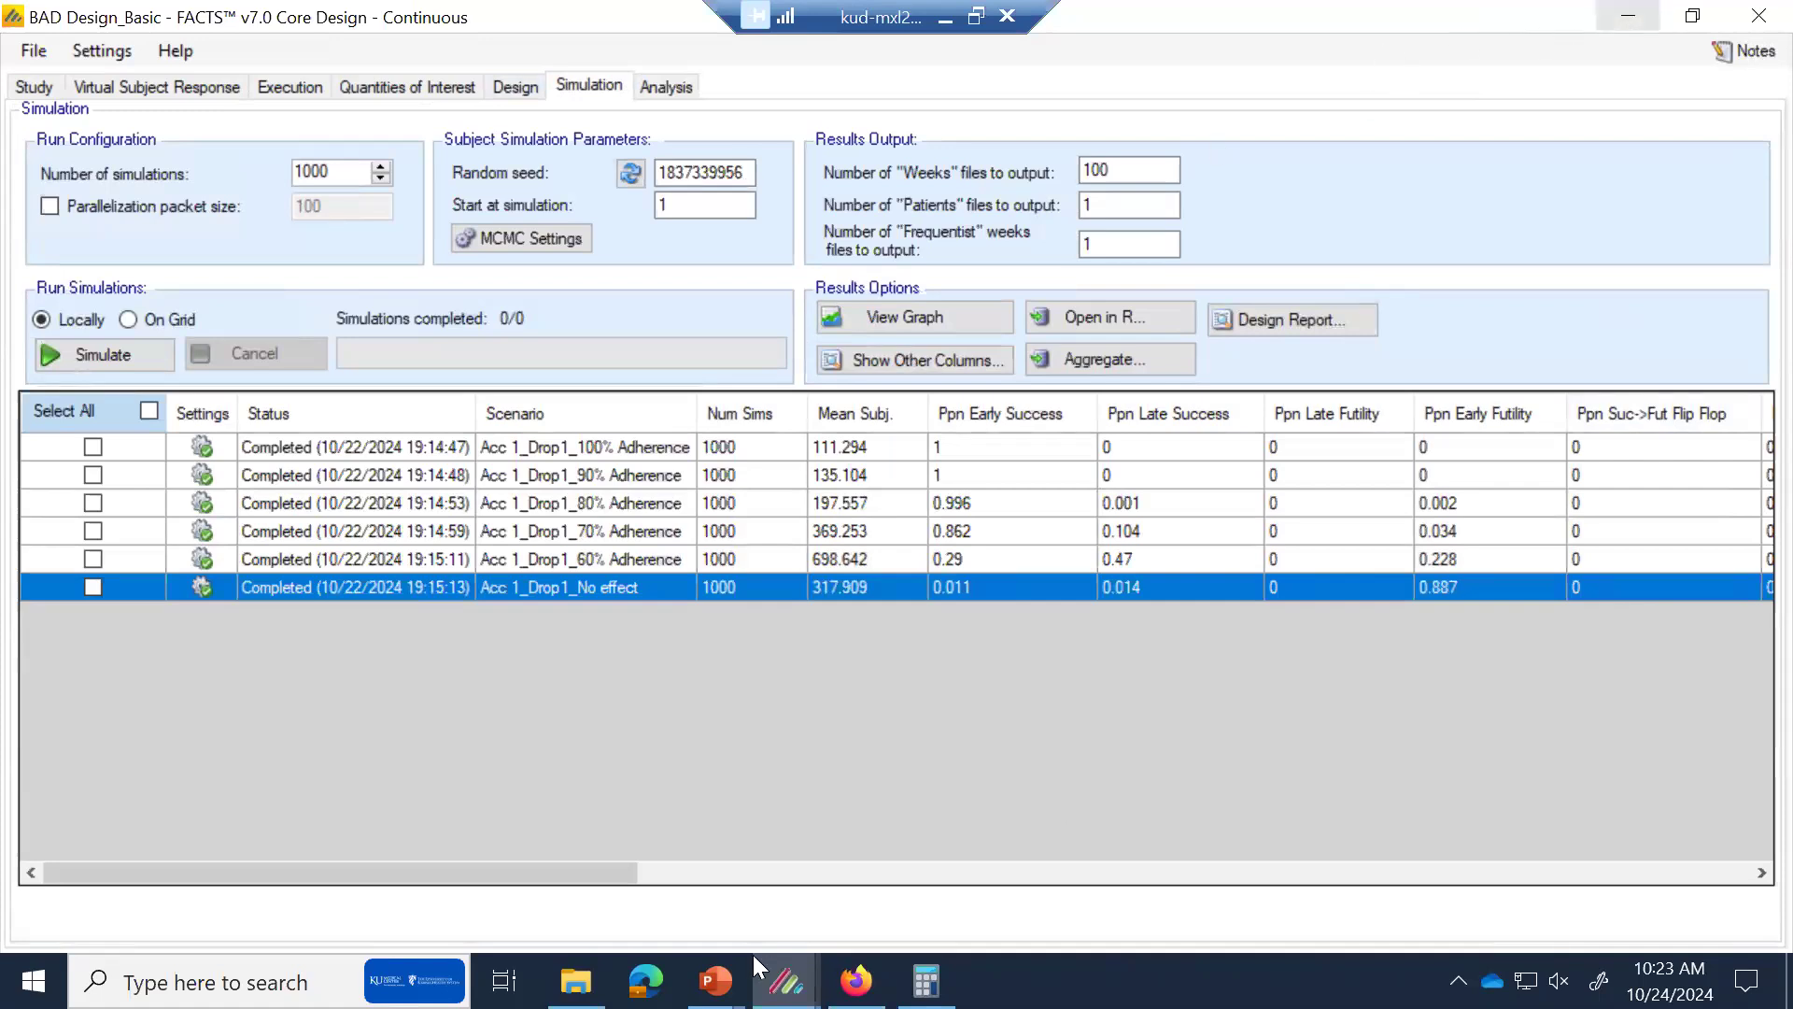
# Switch to the FACTS webinar_SD_Final presentation in PowerPoint and show slide 9 on the finite mixture model design.
pyautogui.click(715, 981)
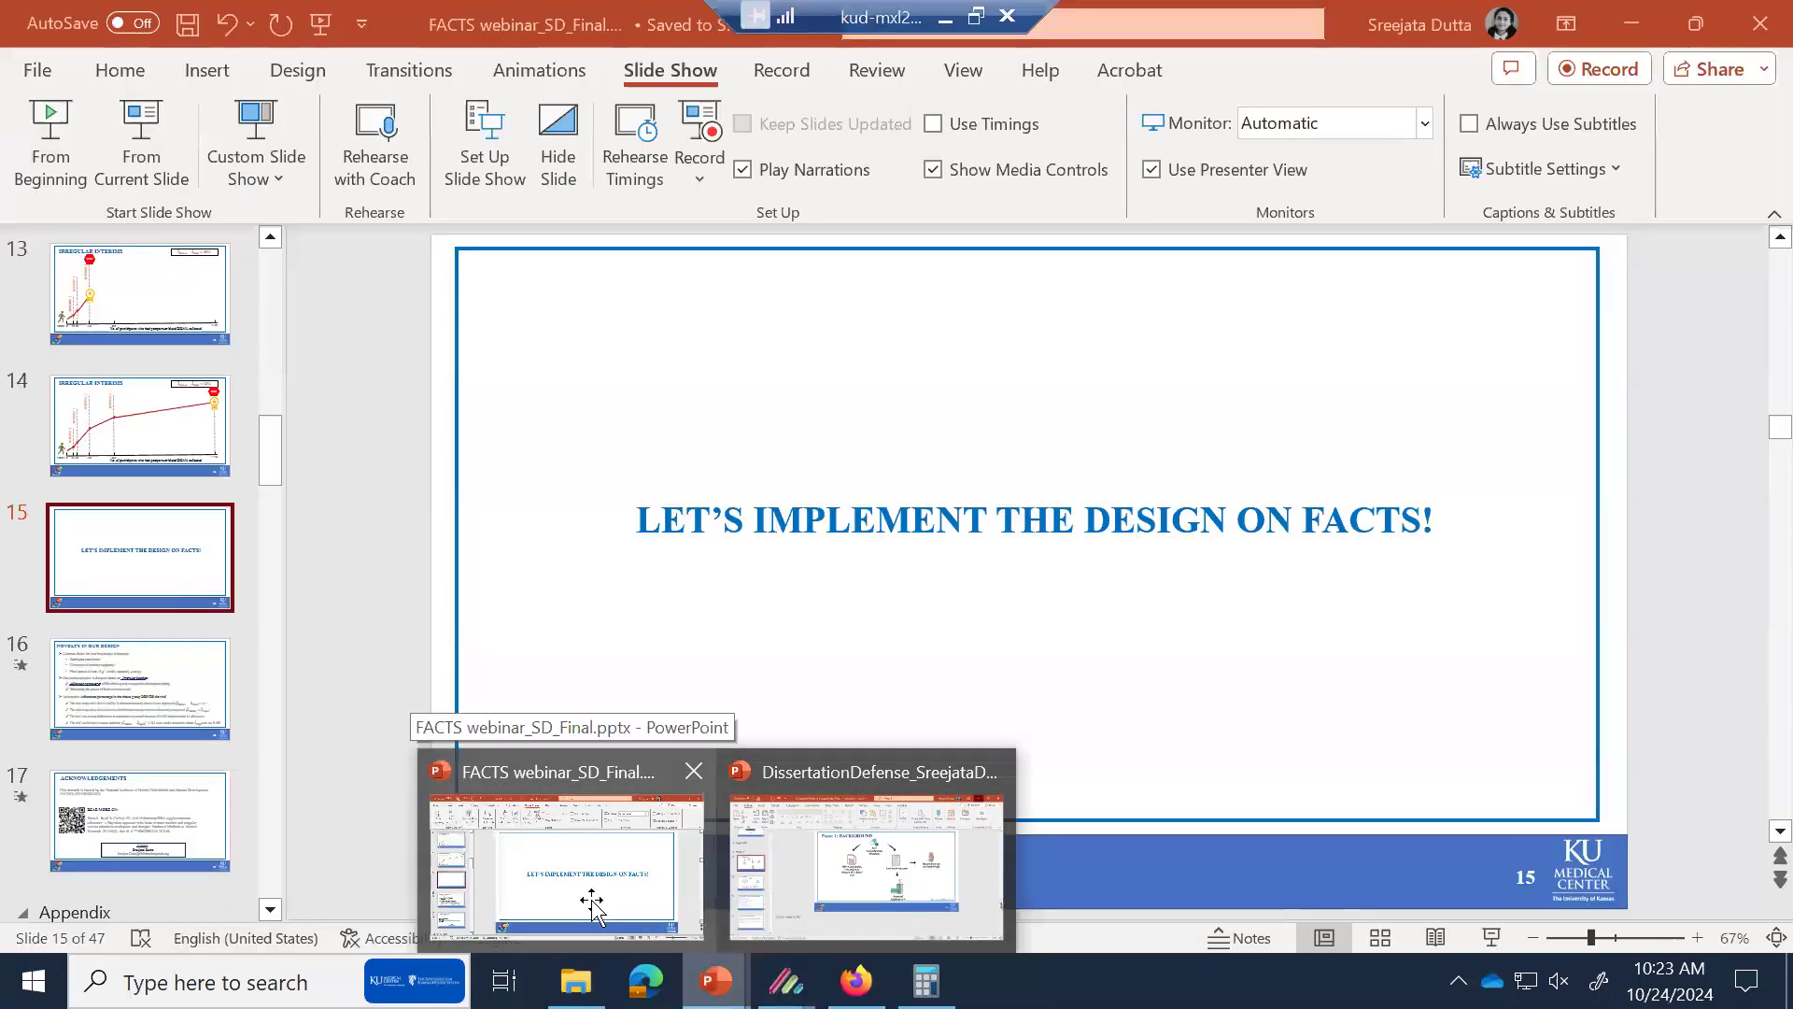
pyautogui.click(590, 899)
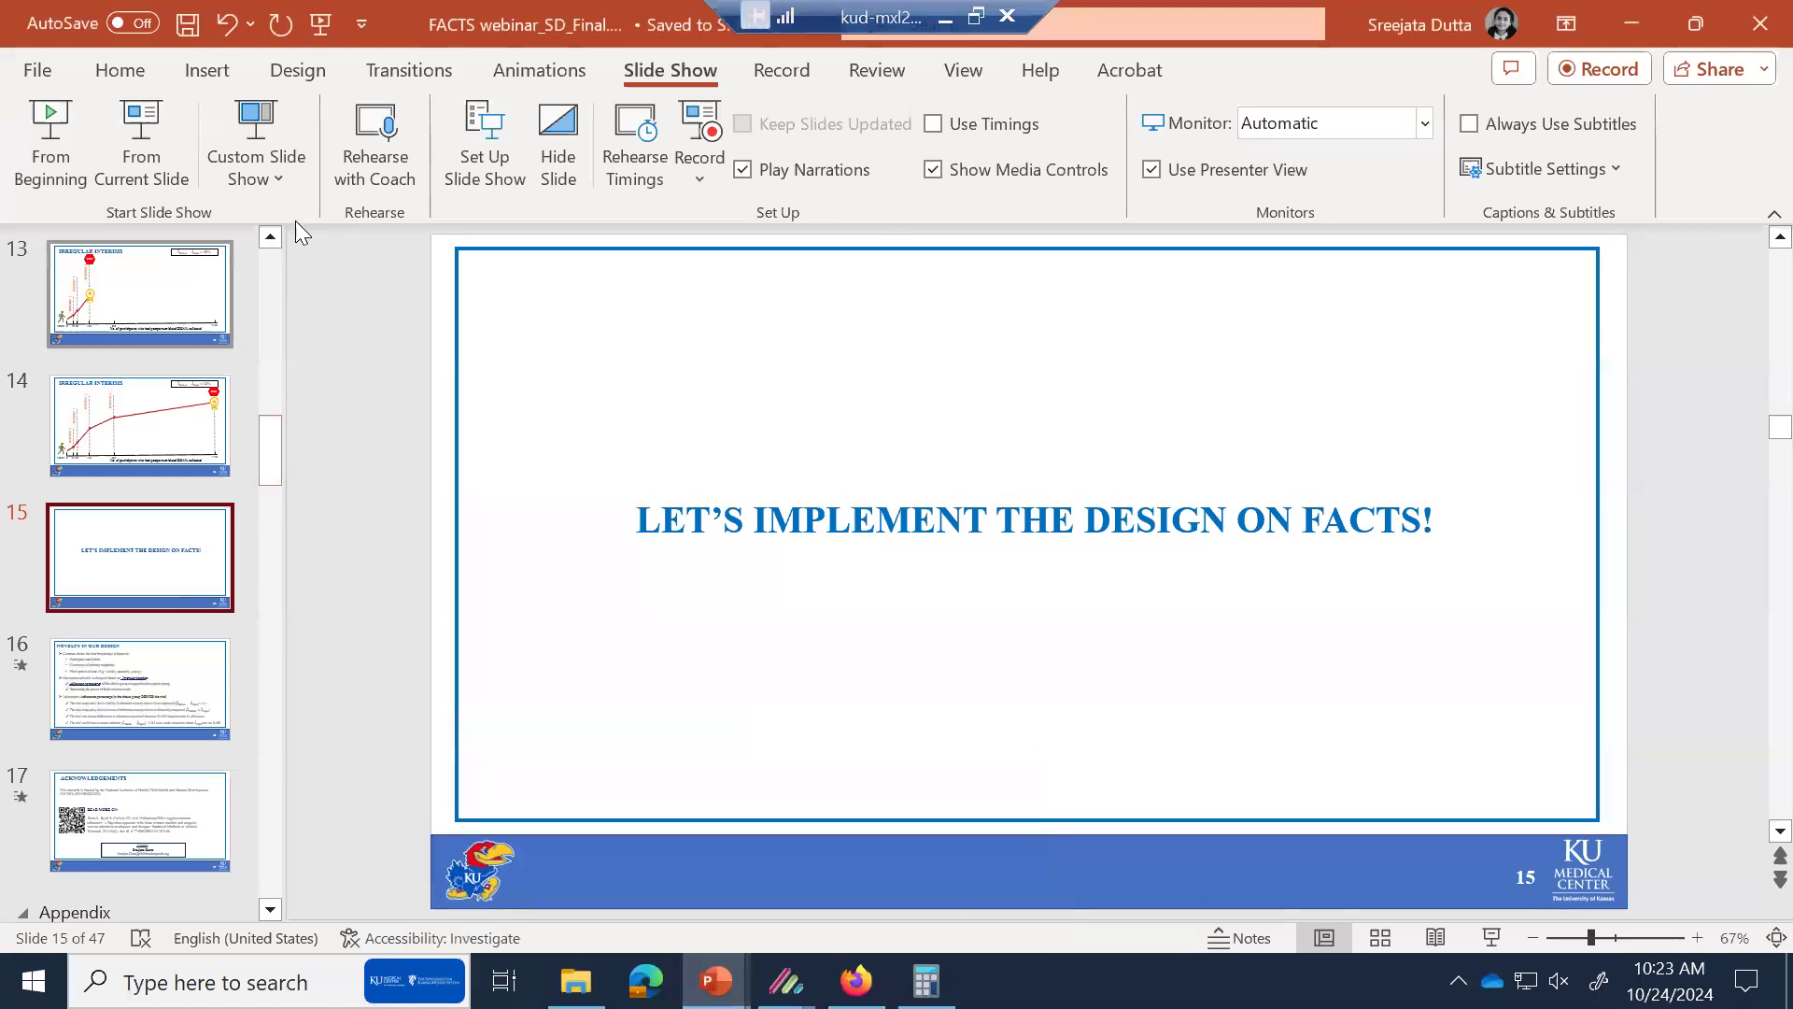
pyautogui.moveTo(269, 233); pyautogui.dragTo(269, 233)
pyautogui.click(183, 370)
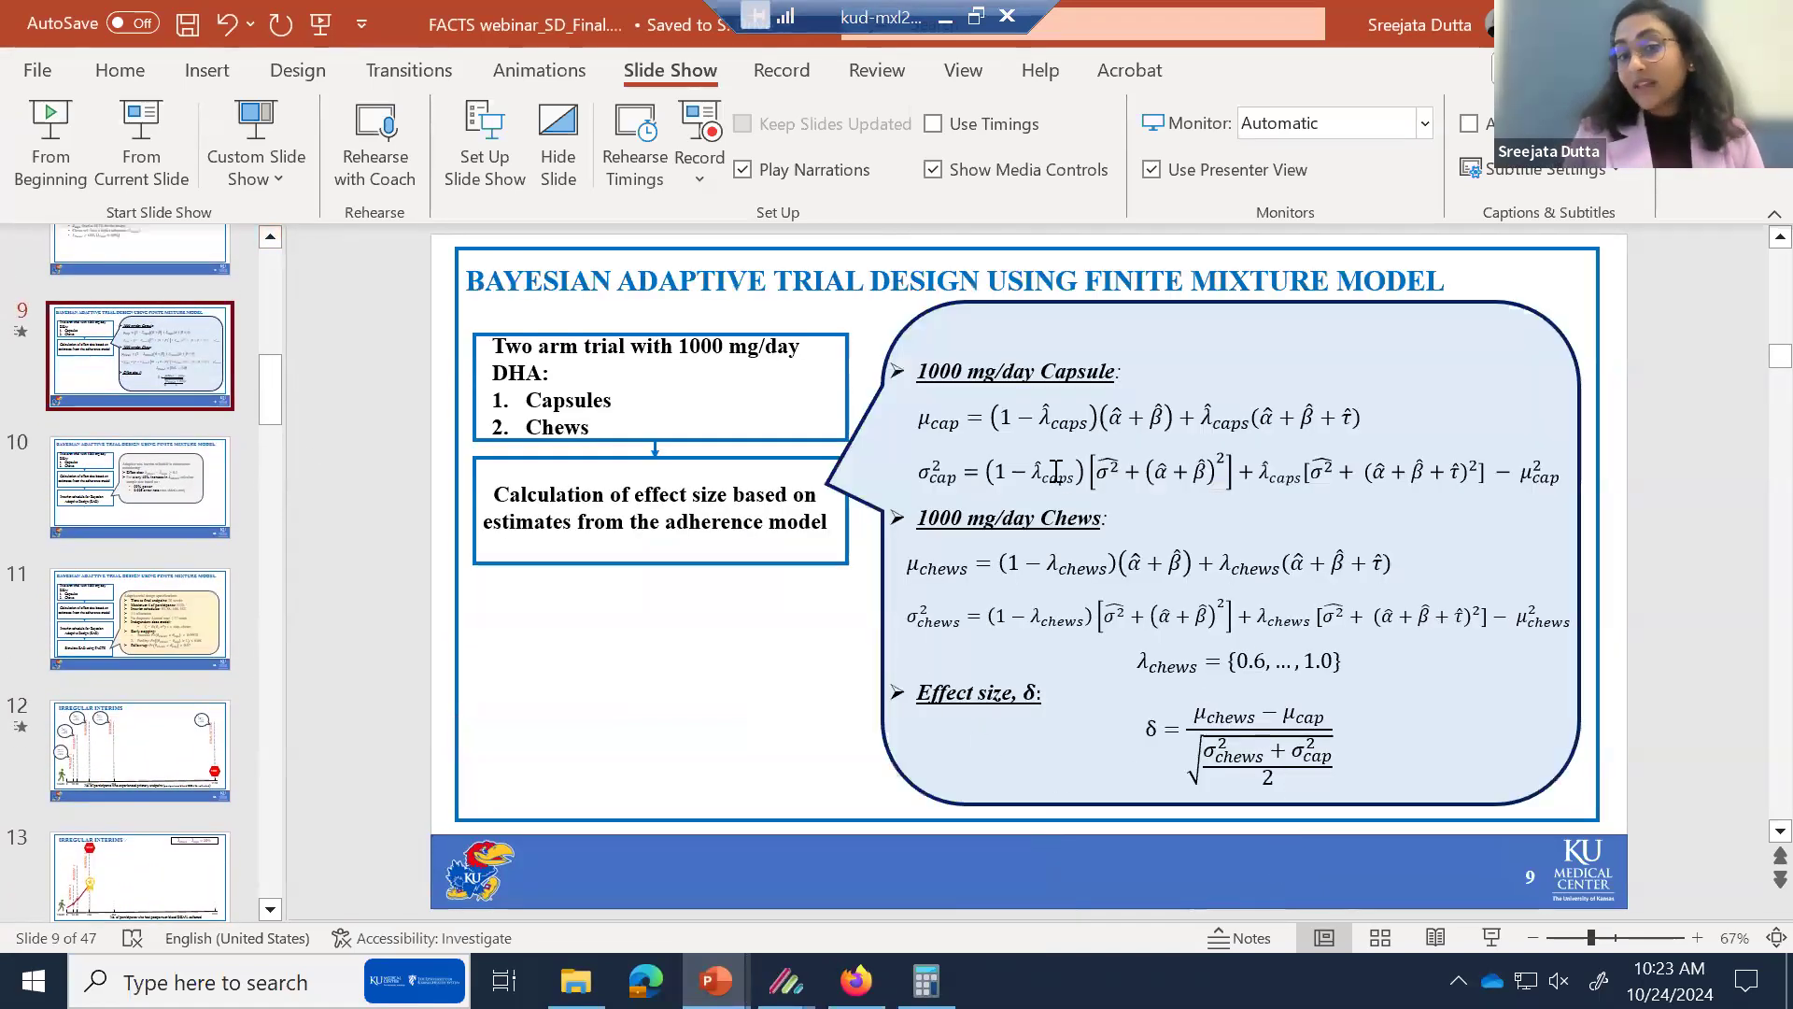
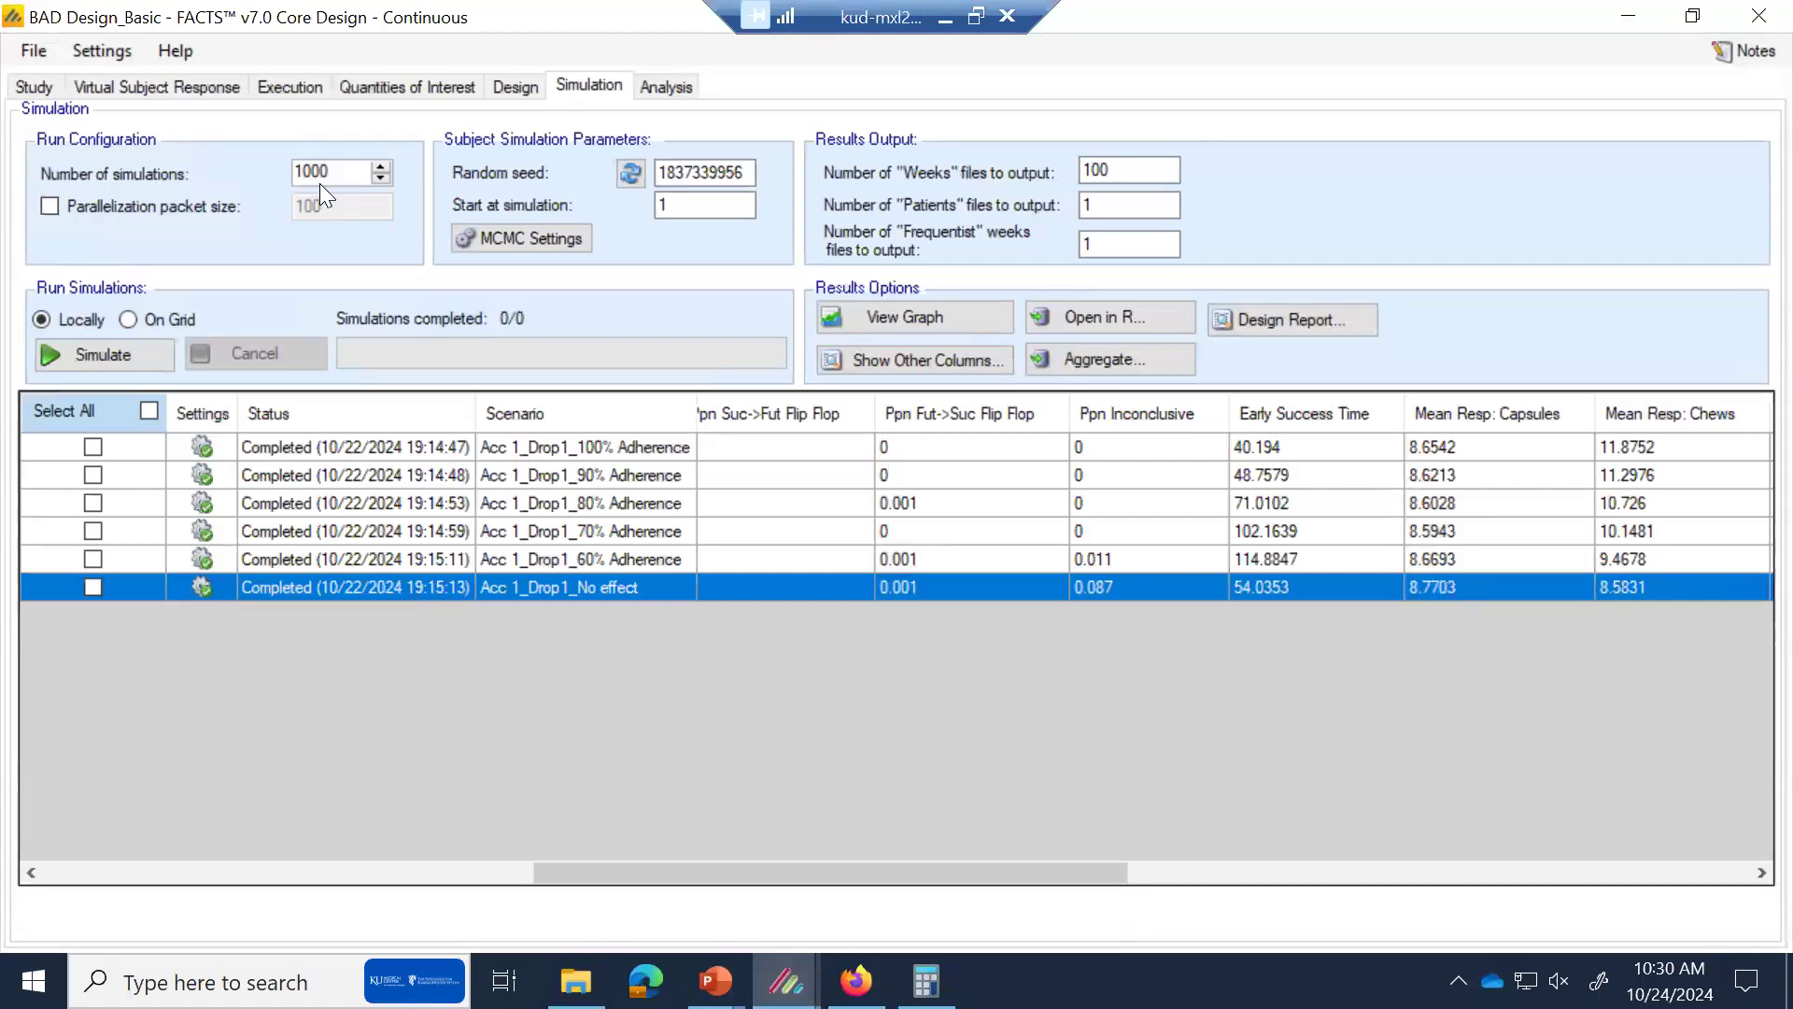
# View the 80% Adherence scenario's Time Course for Success Stopping graph by time and by sample size, and close the graphs.
pyautogui.click(612, 504)
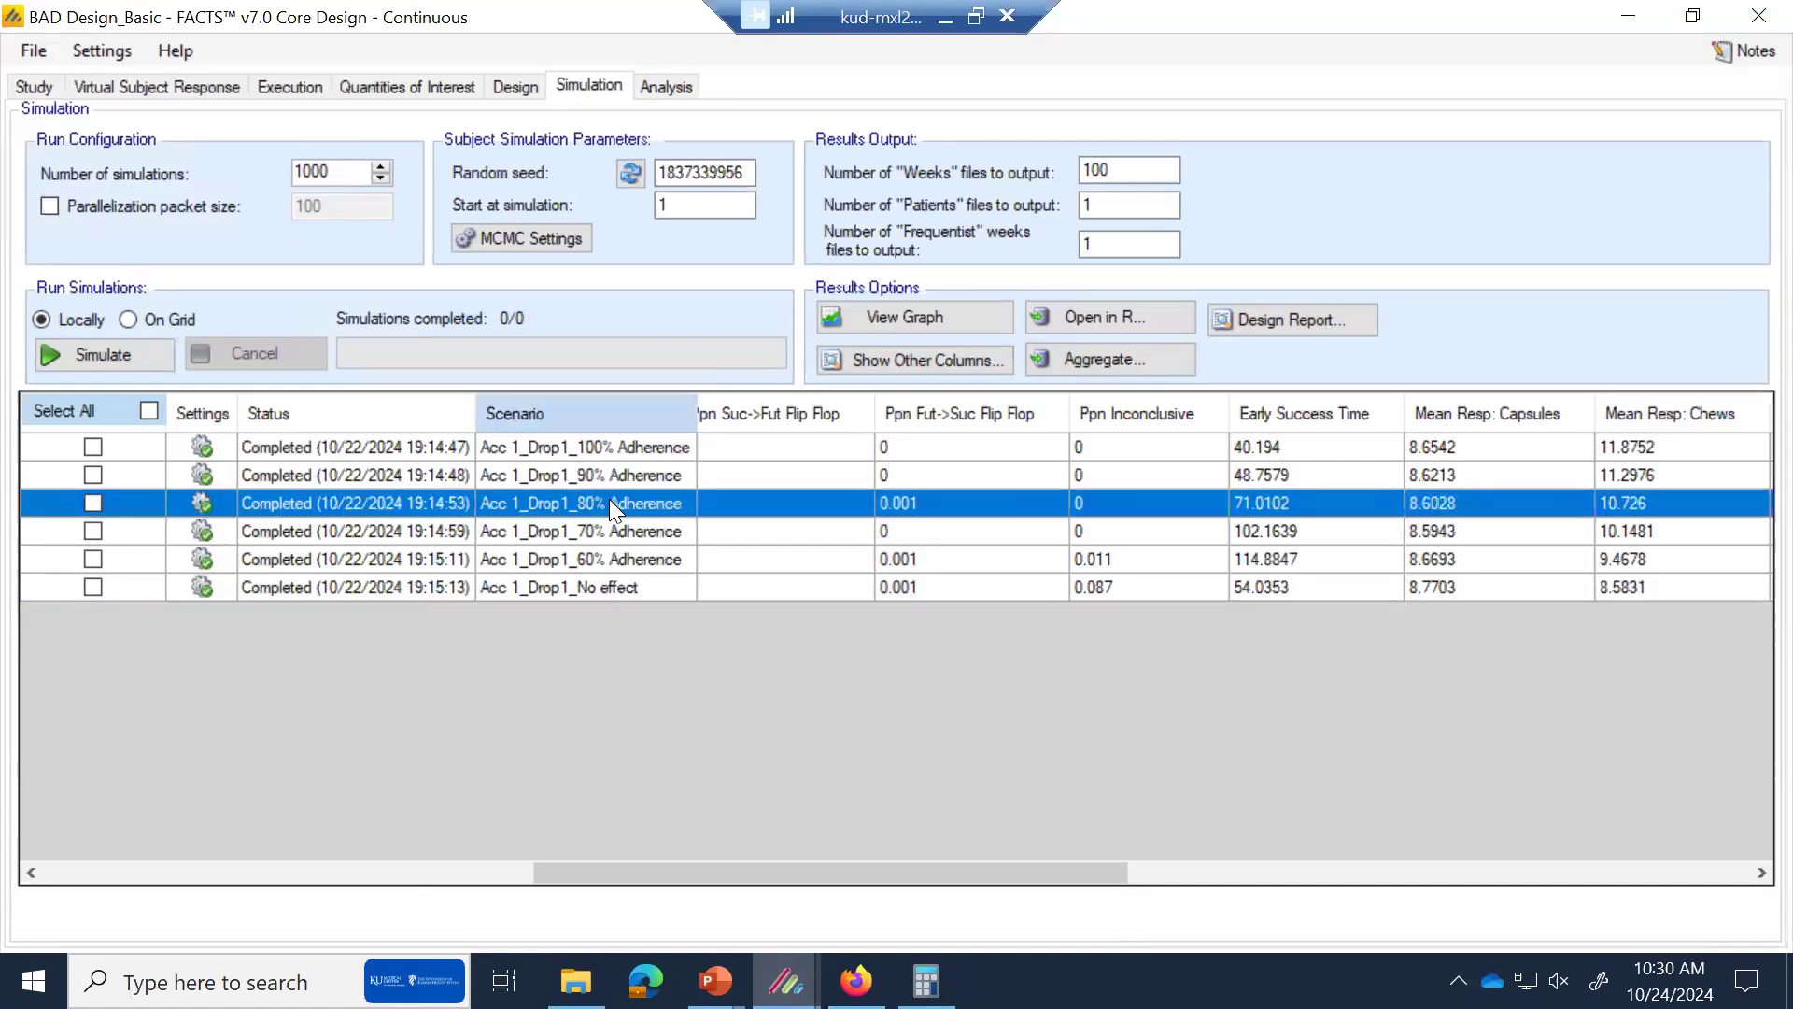
pyautogui.click(887, 308)
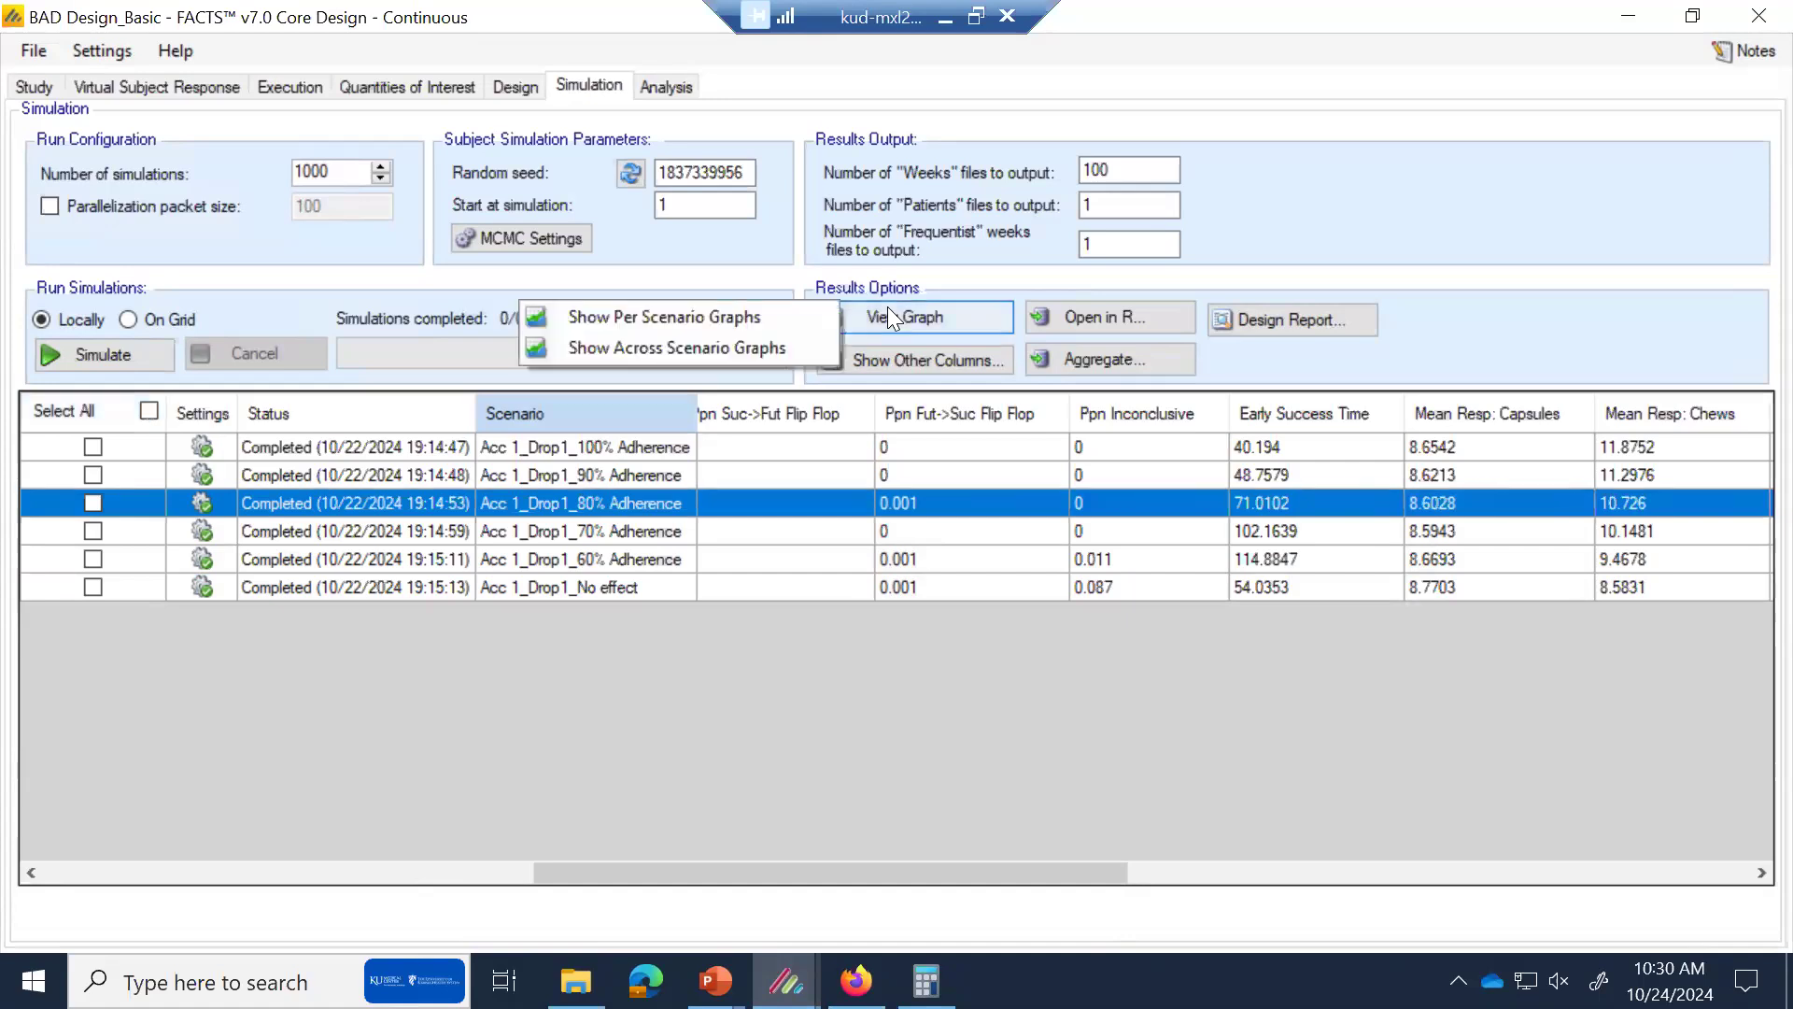
pyautogui.click(786, 316)
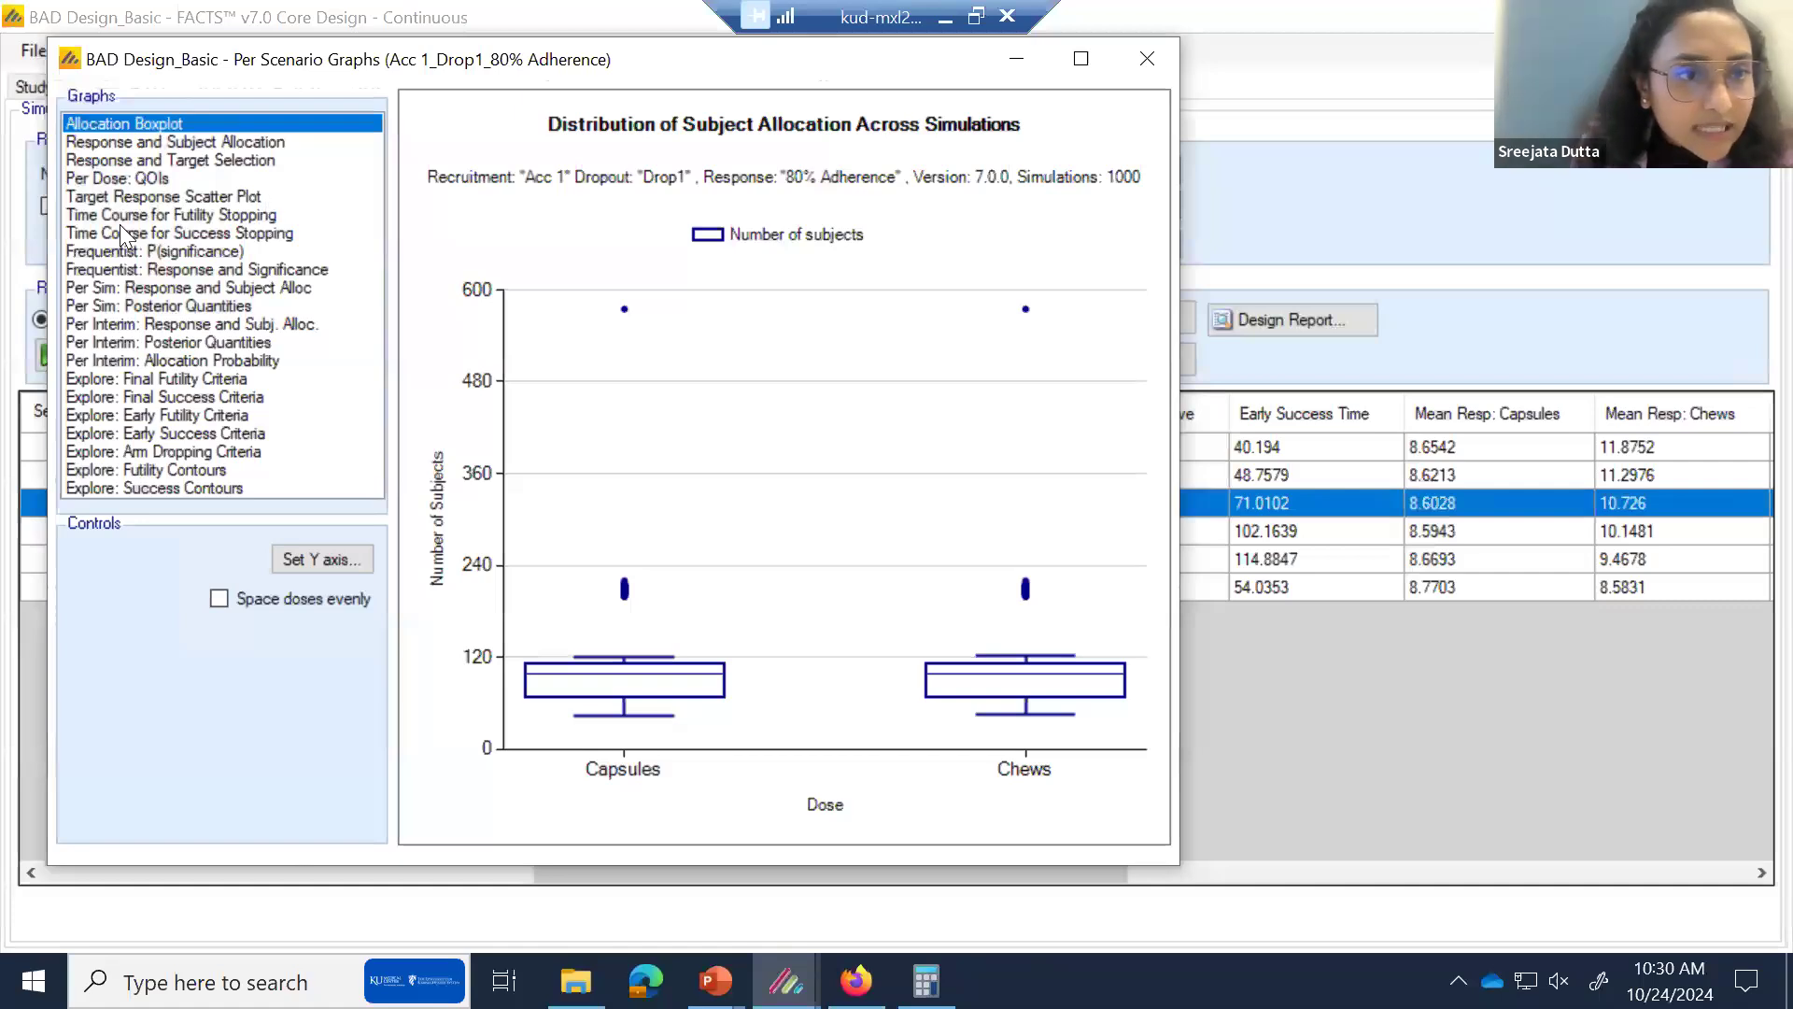
pyautogui.click(149, 216)
pyautogui.click(157, 230)
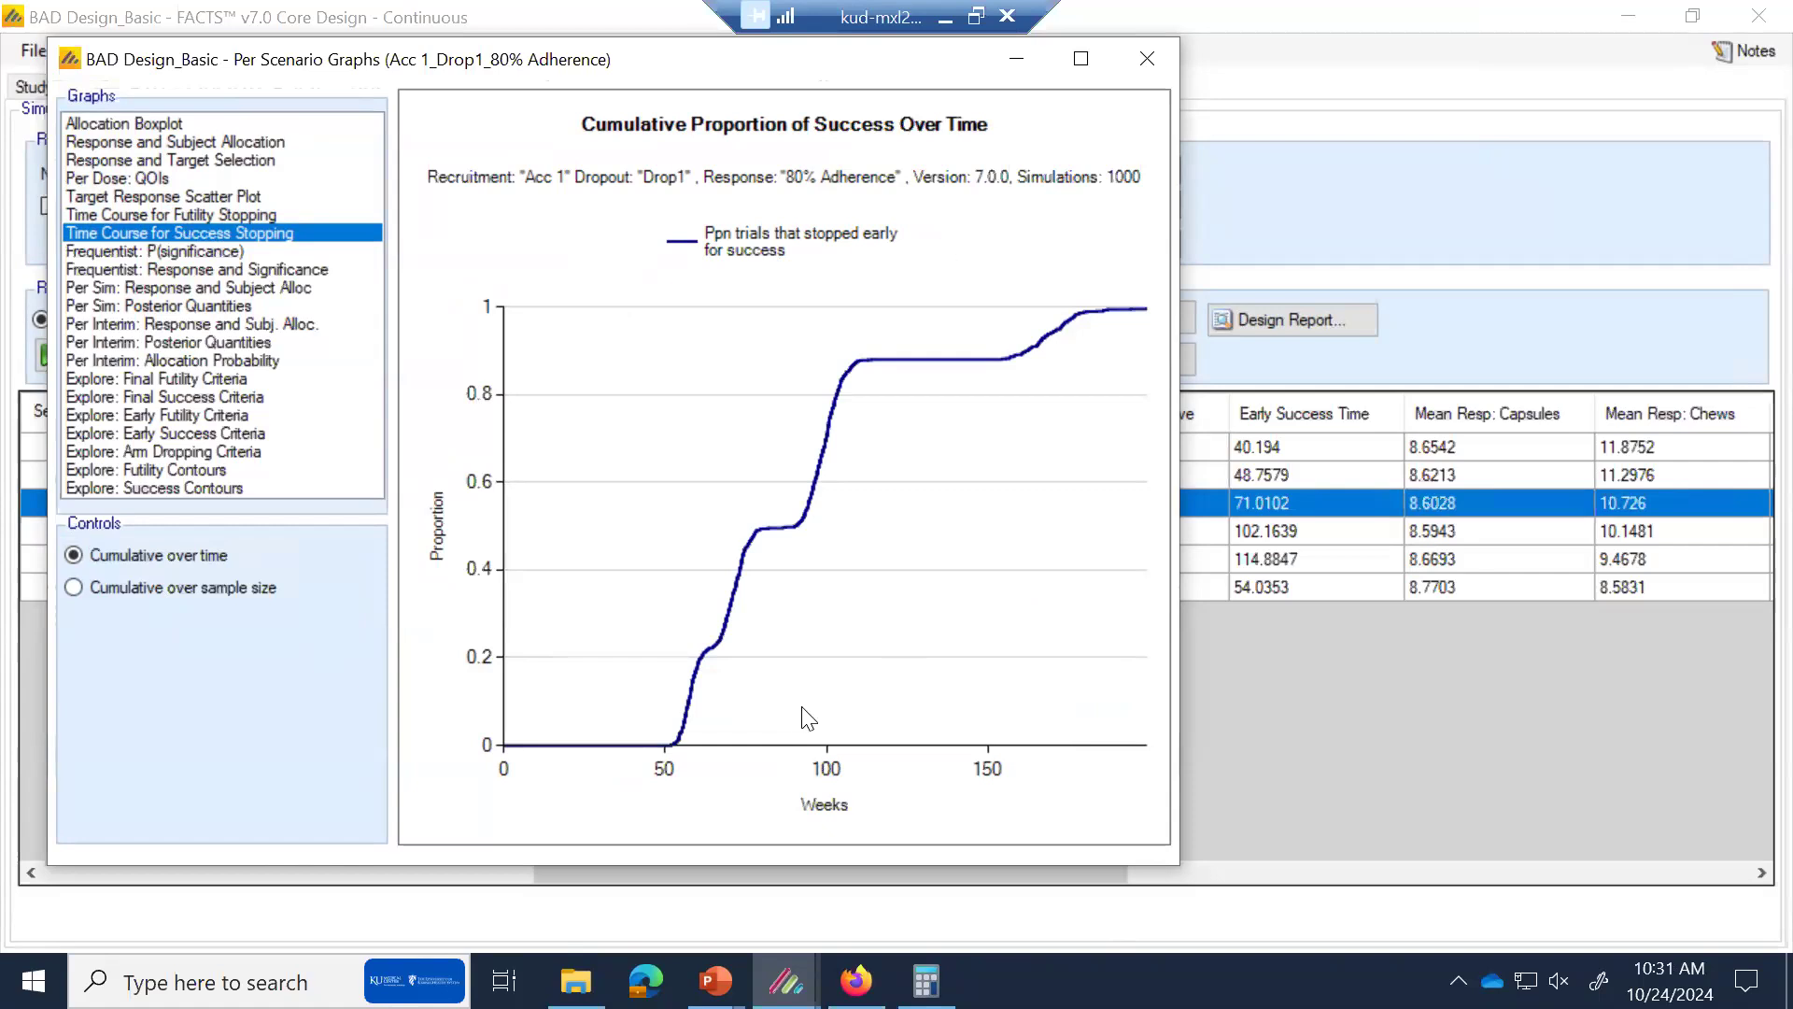
pyautogui.click(115, 587)
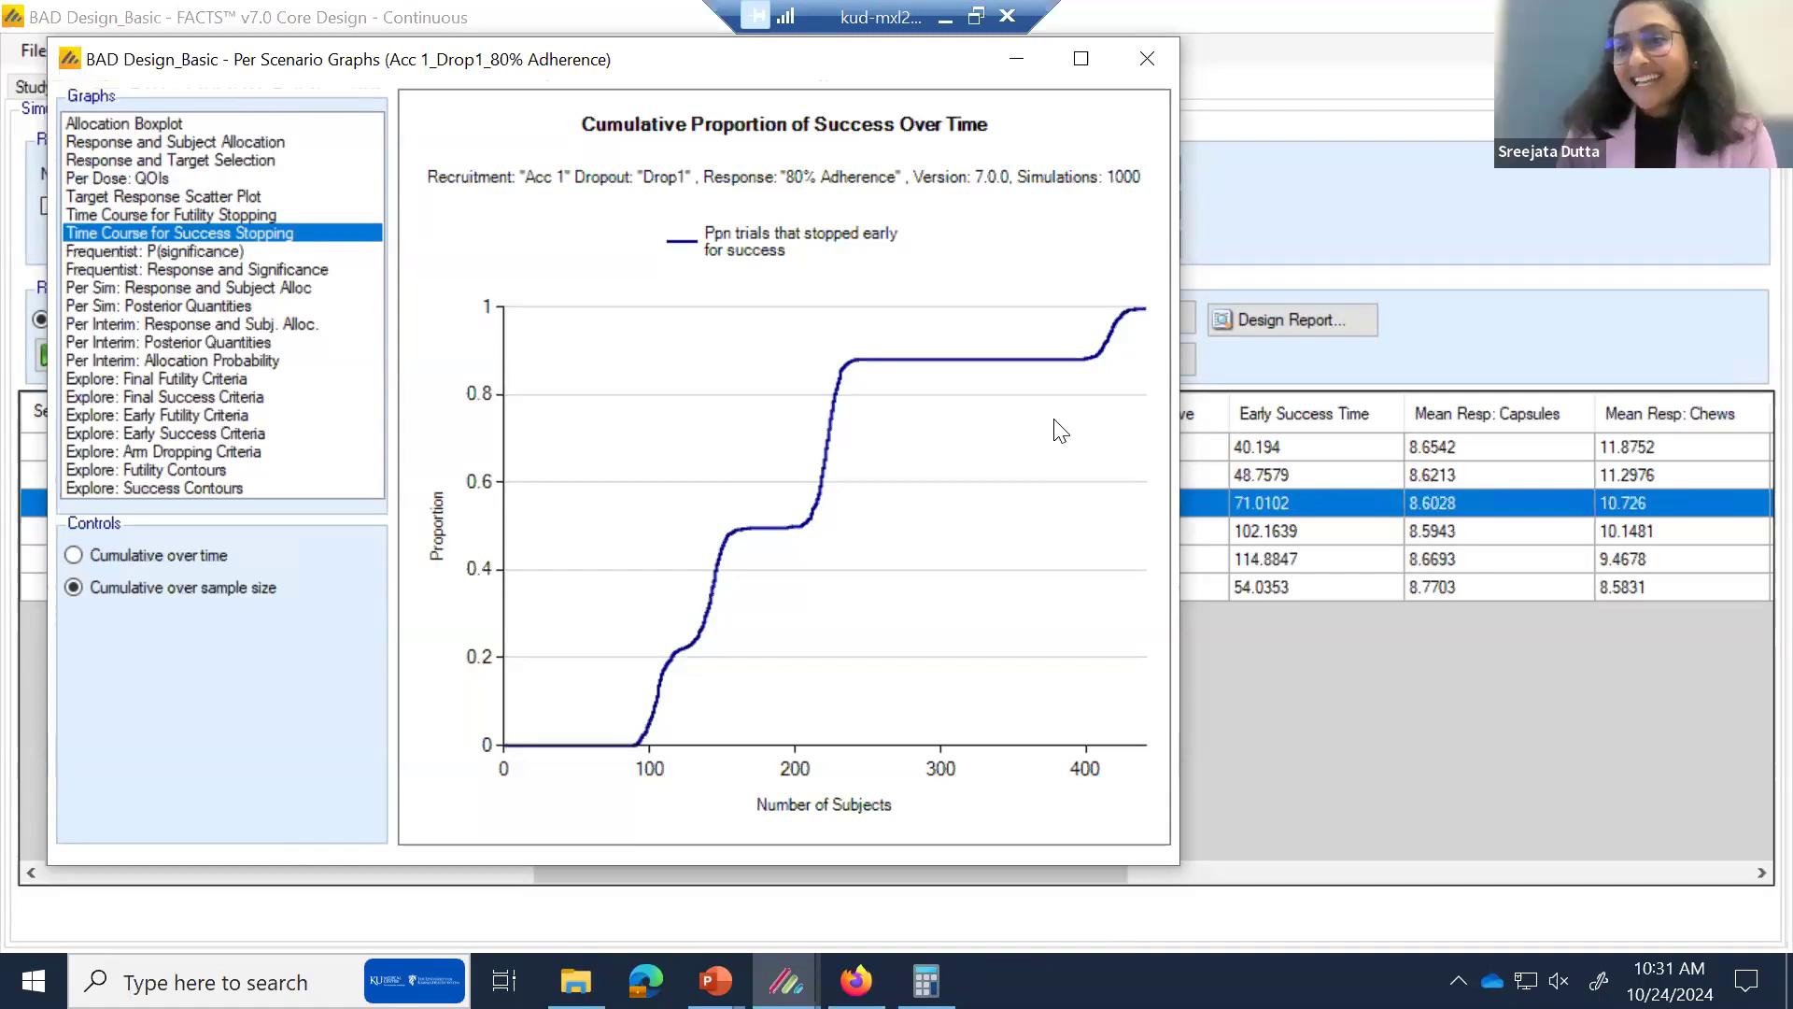
pyautogui.click(1145, 58)
pyautogui.moveTo(1065, 874); pyautogui.dragTo(523, 870)
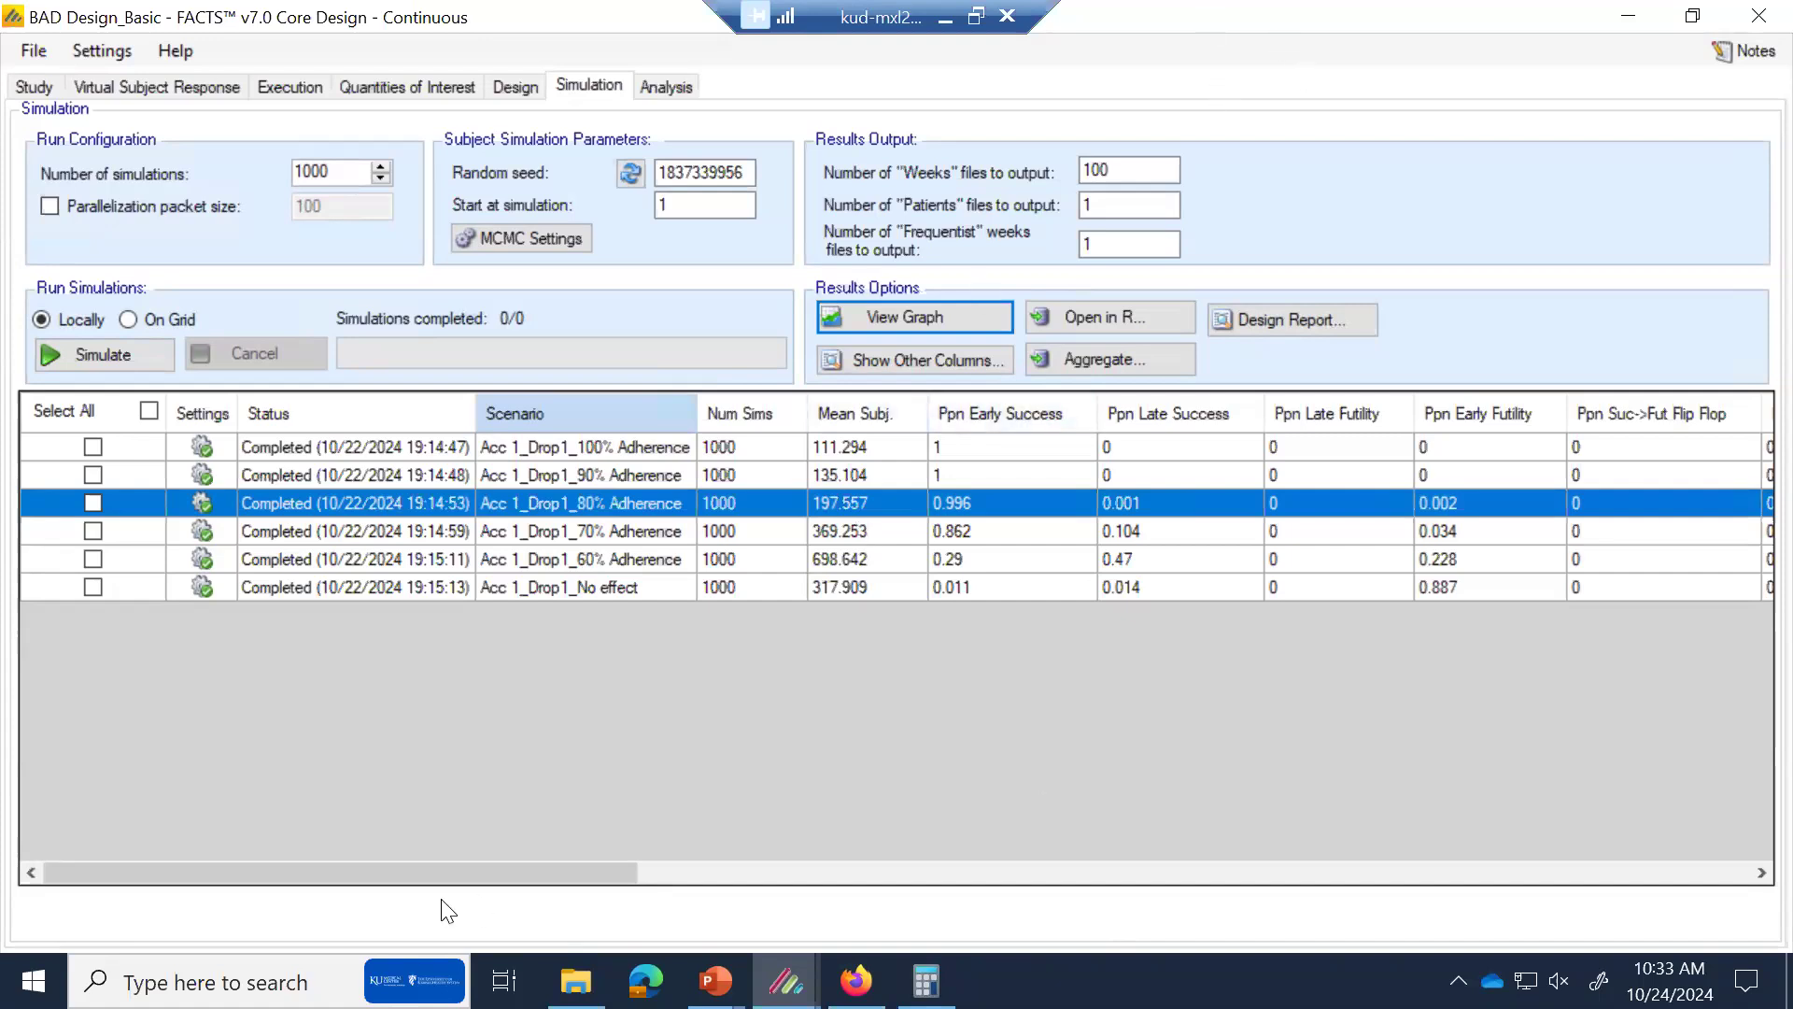
# View the No effect scenario's Time Course for Futility Stopping graph cumulatively over sample size, and close the graphs.
pyautogui.click(504, 586)
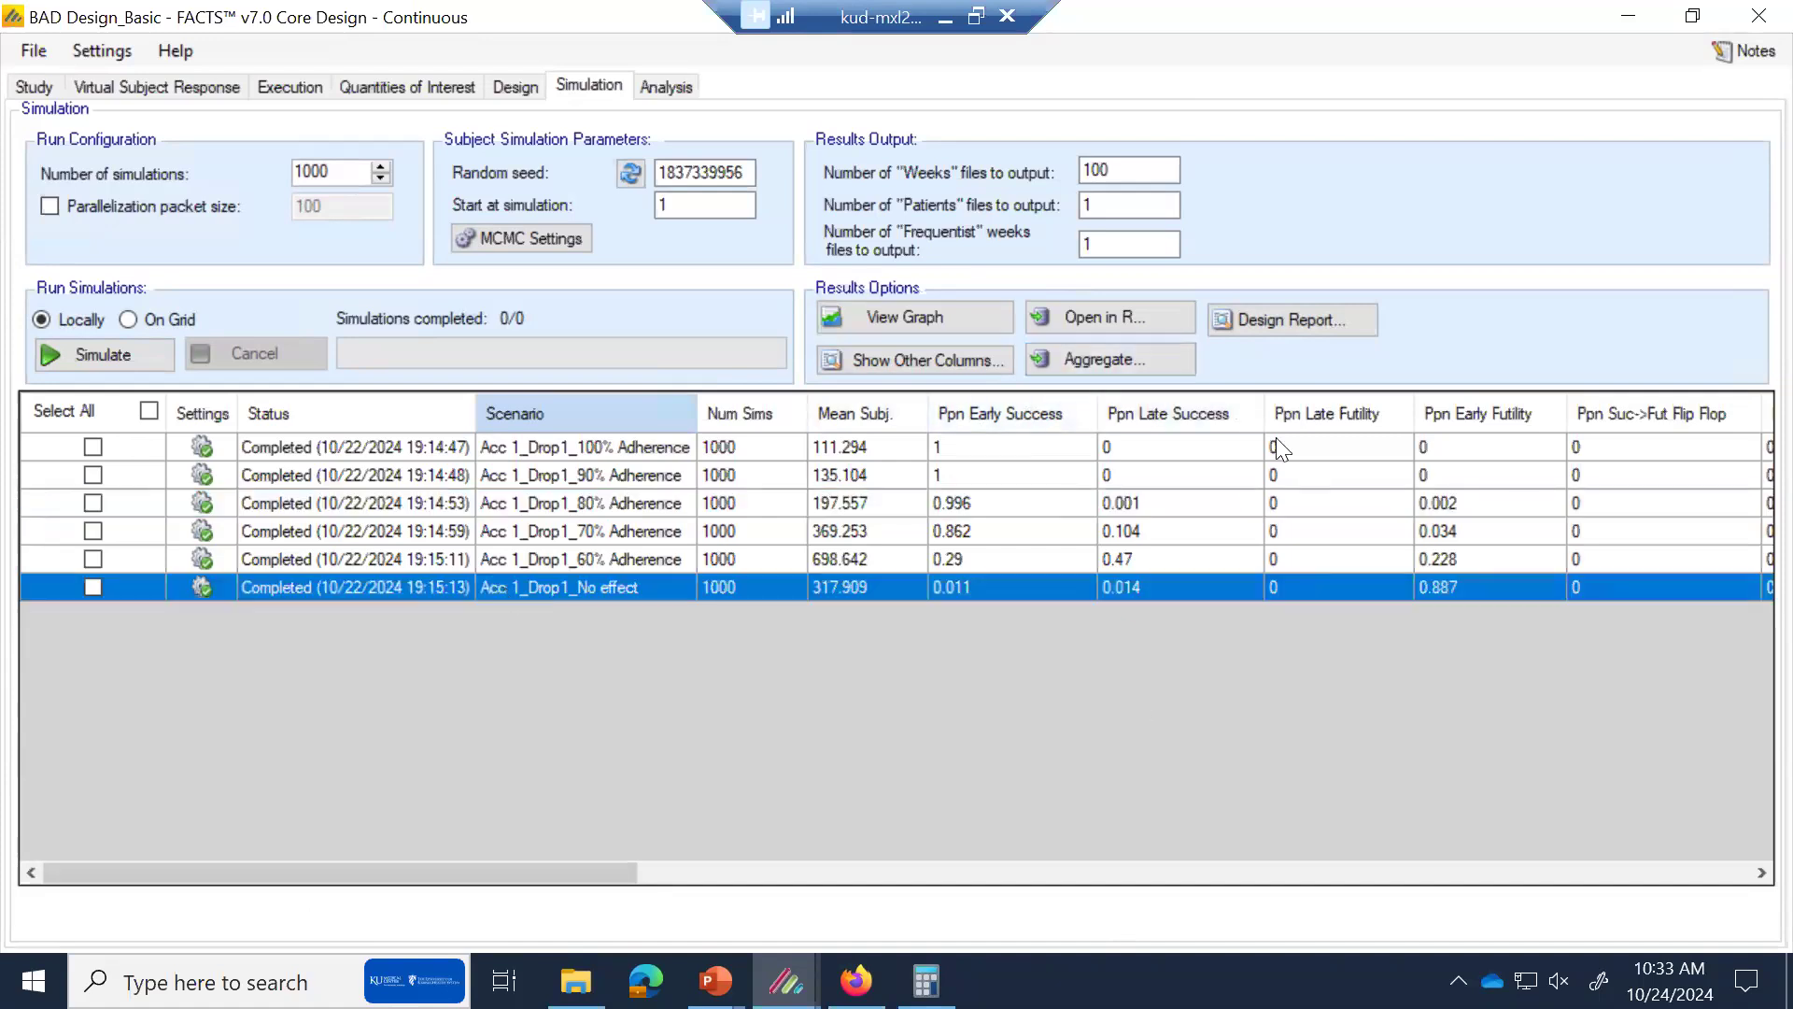
pyautogui.moveTo(603, 874); pyautogui.dragTo(781, 889)
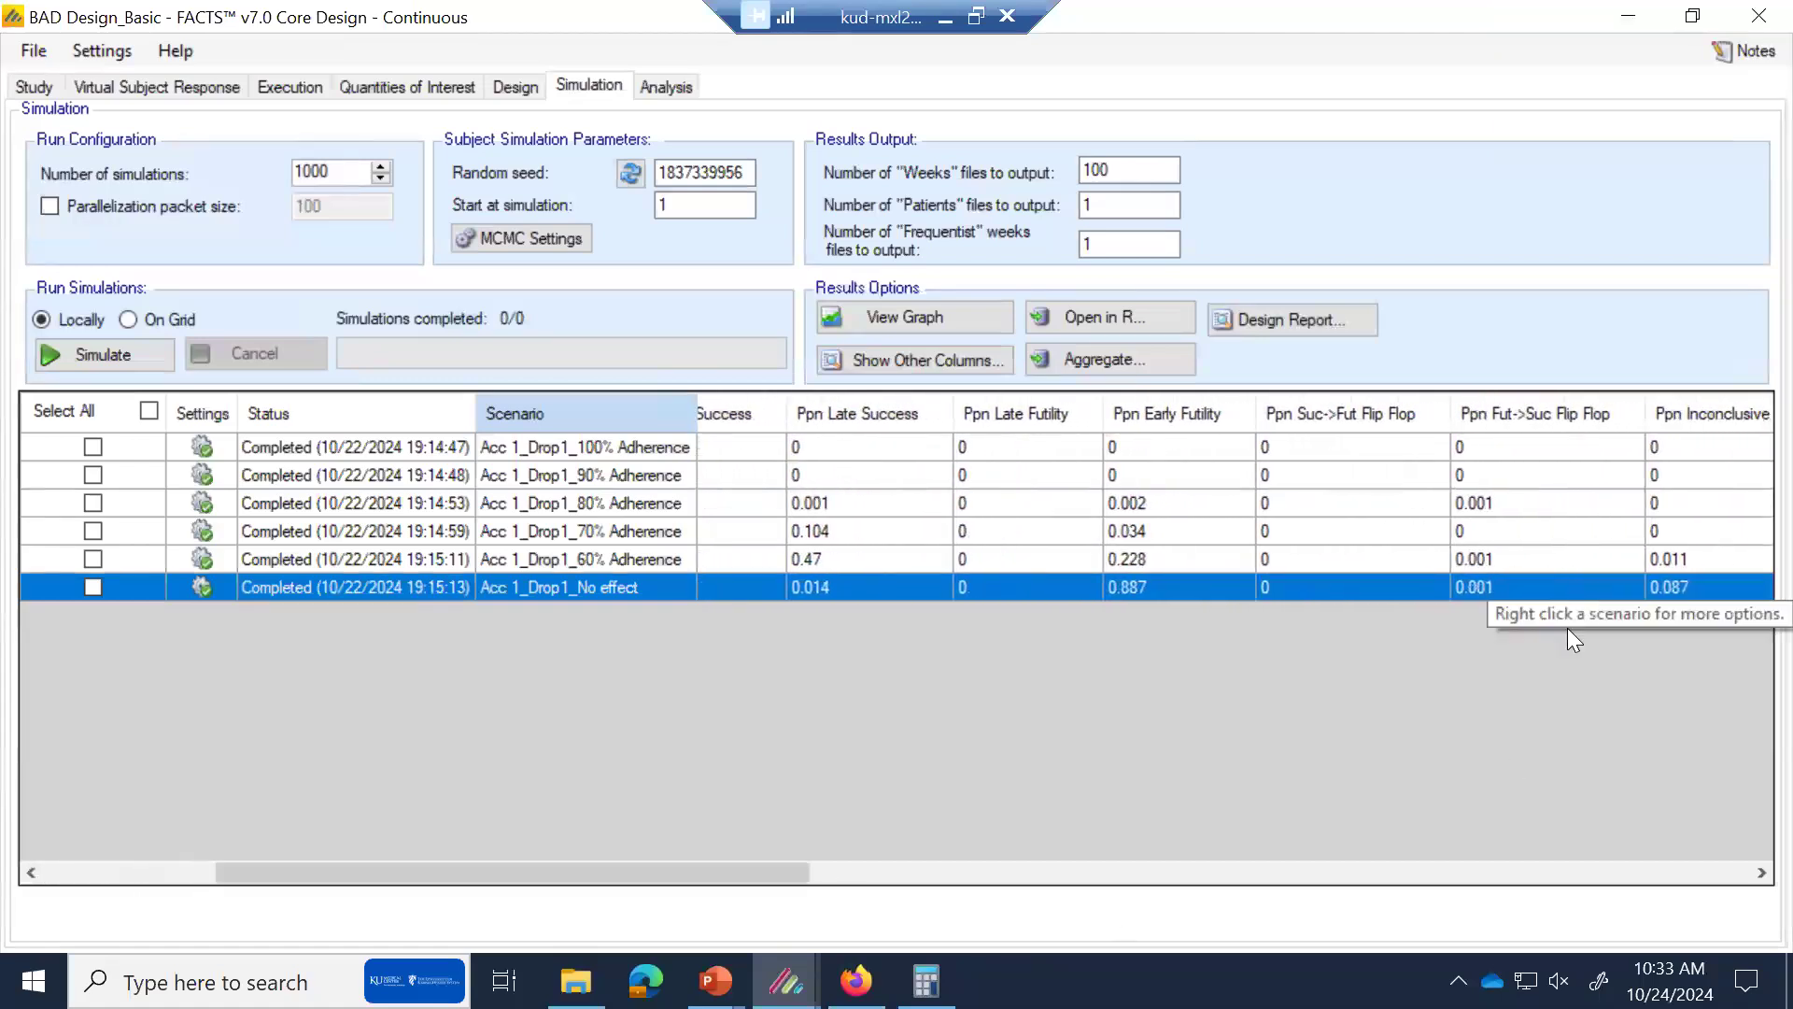
pyautogui.click(933, 312)
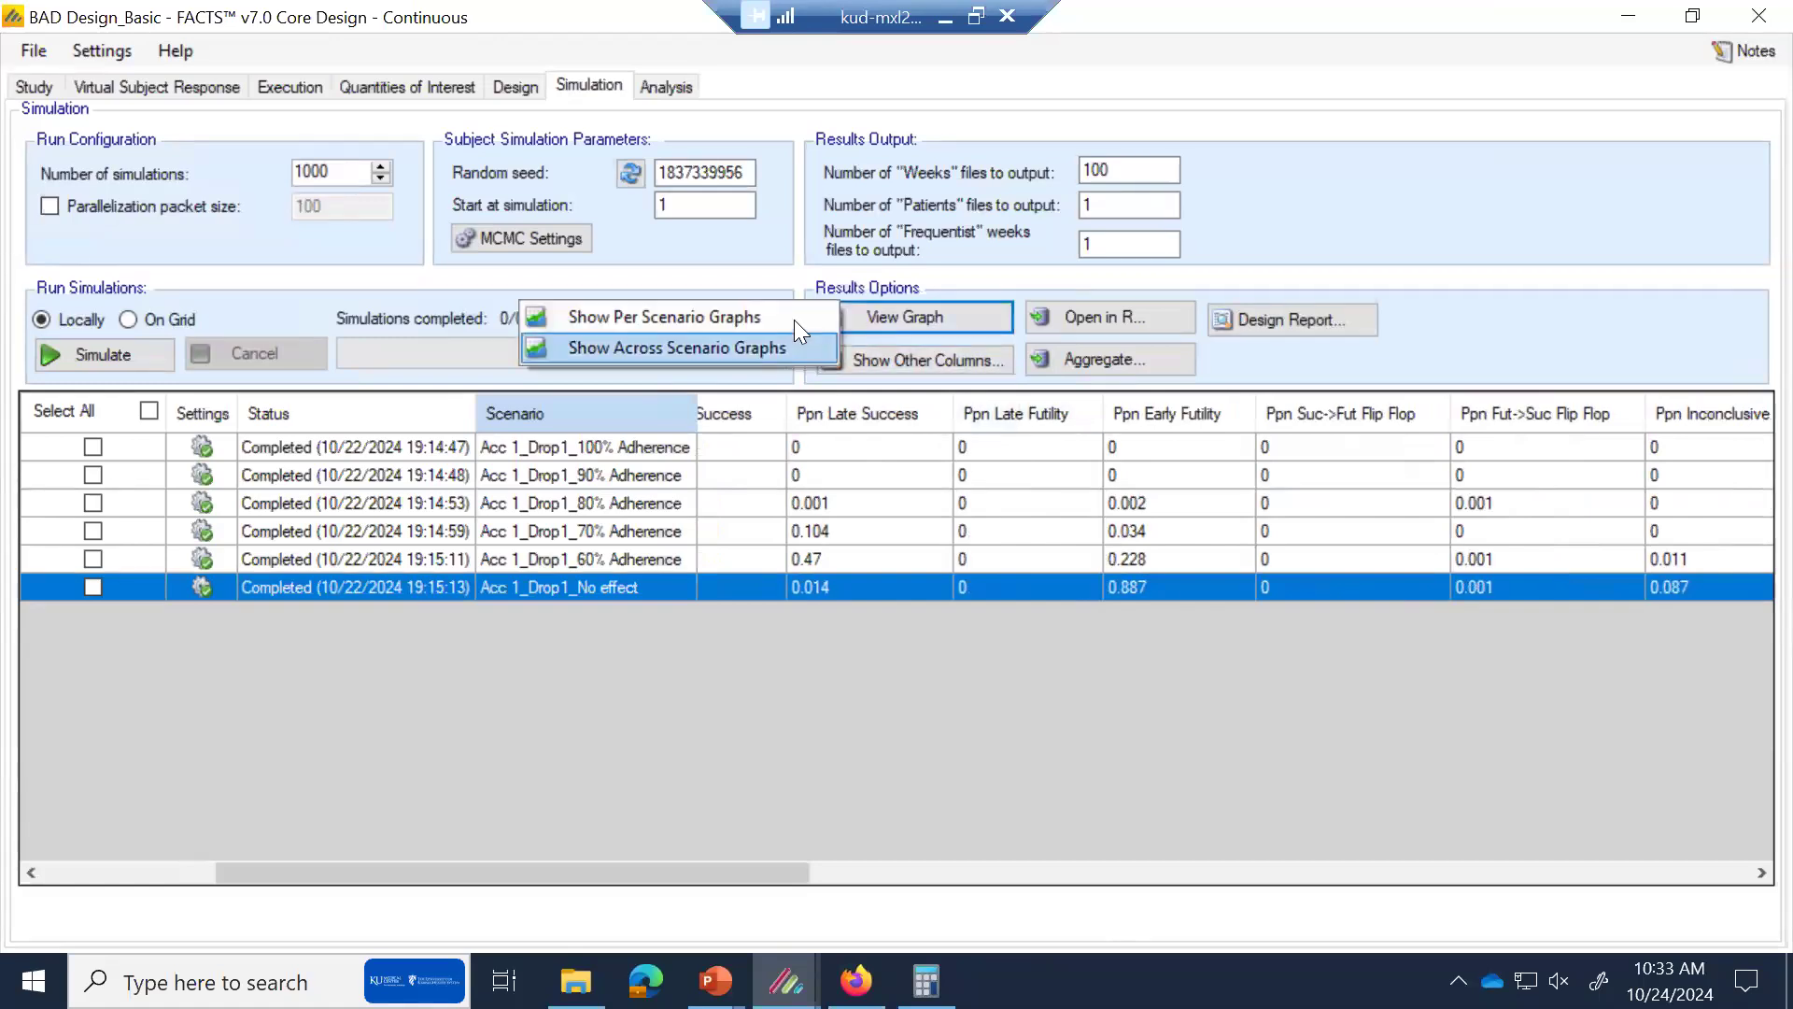
pyautogui.click(794, 320)
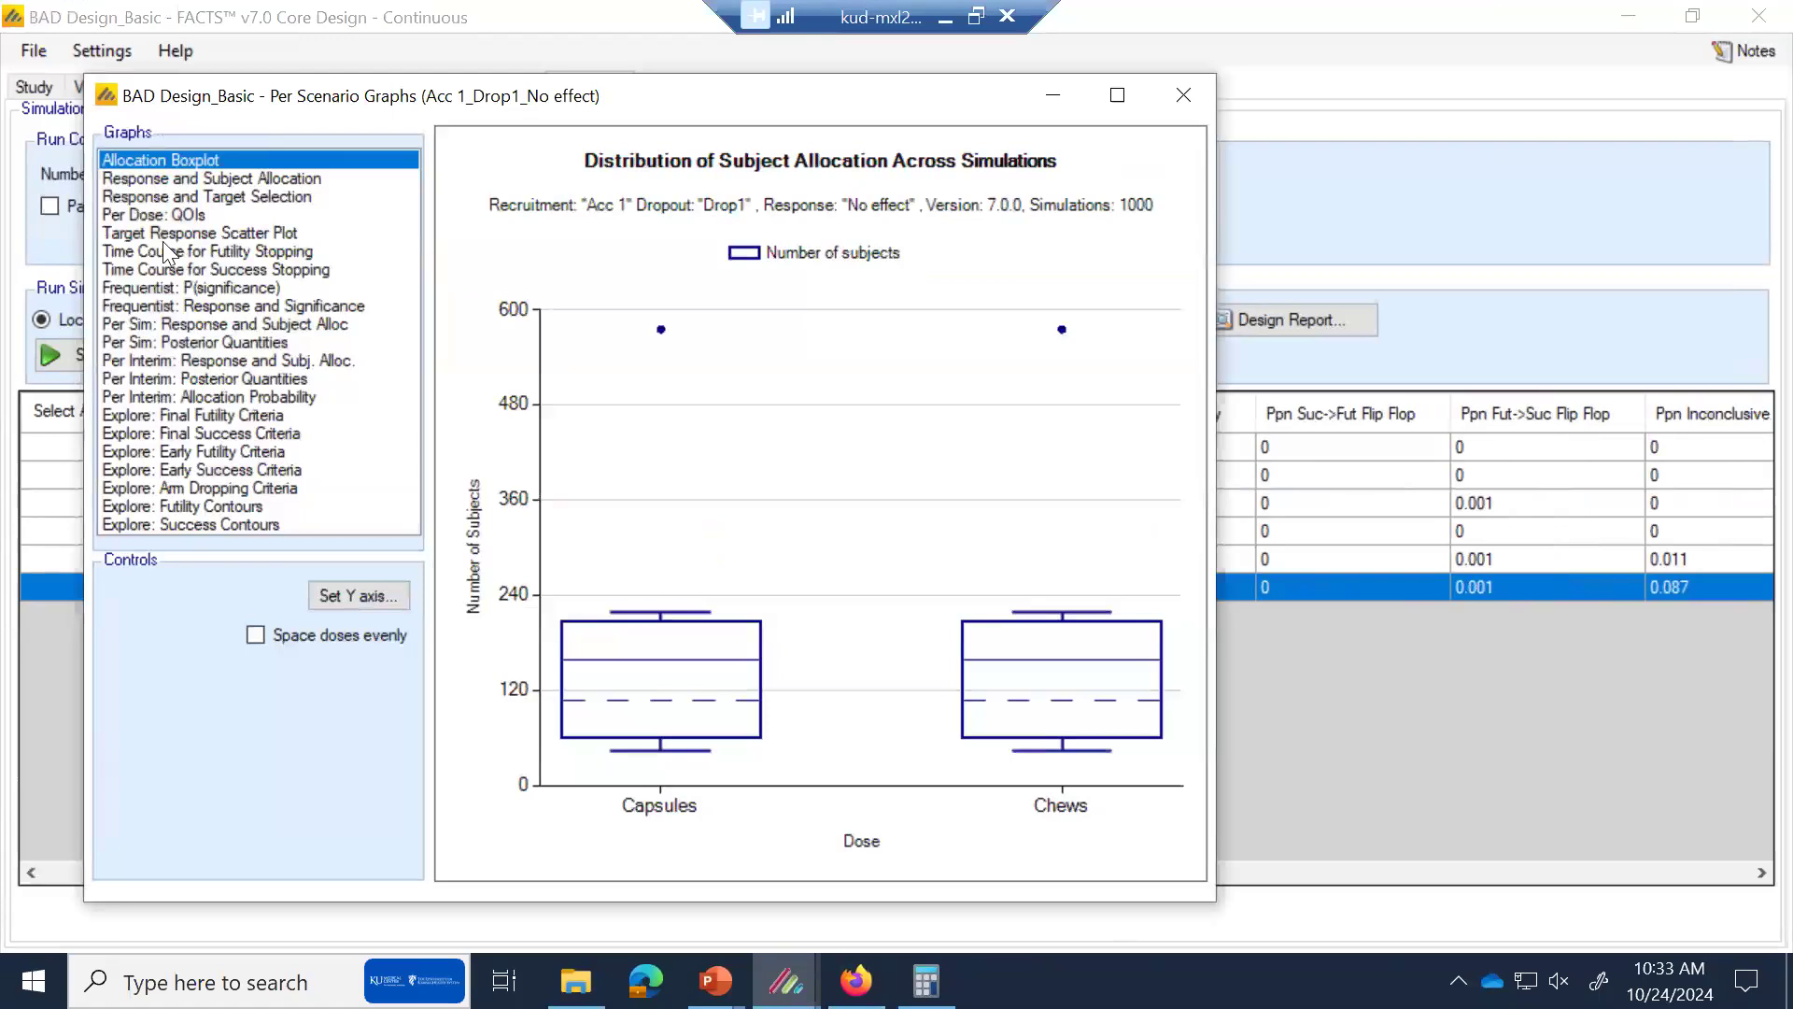
pyautogui.click(224, 252)
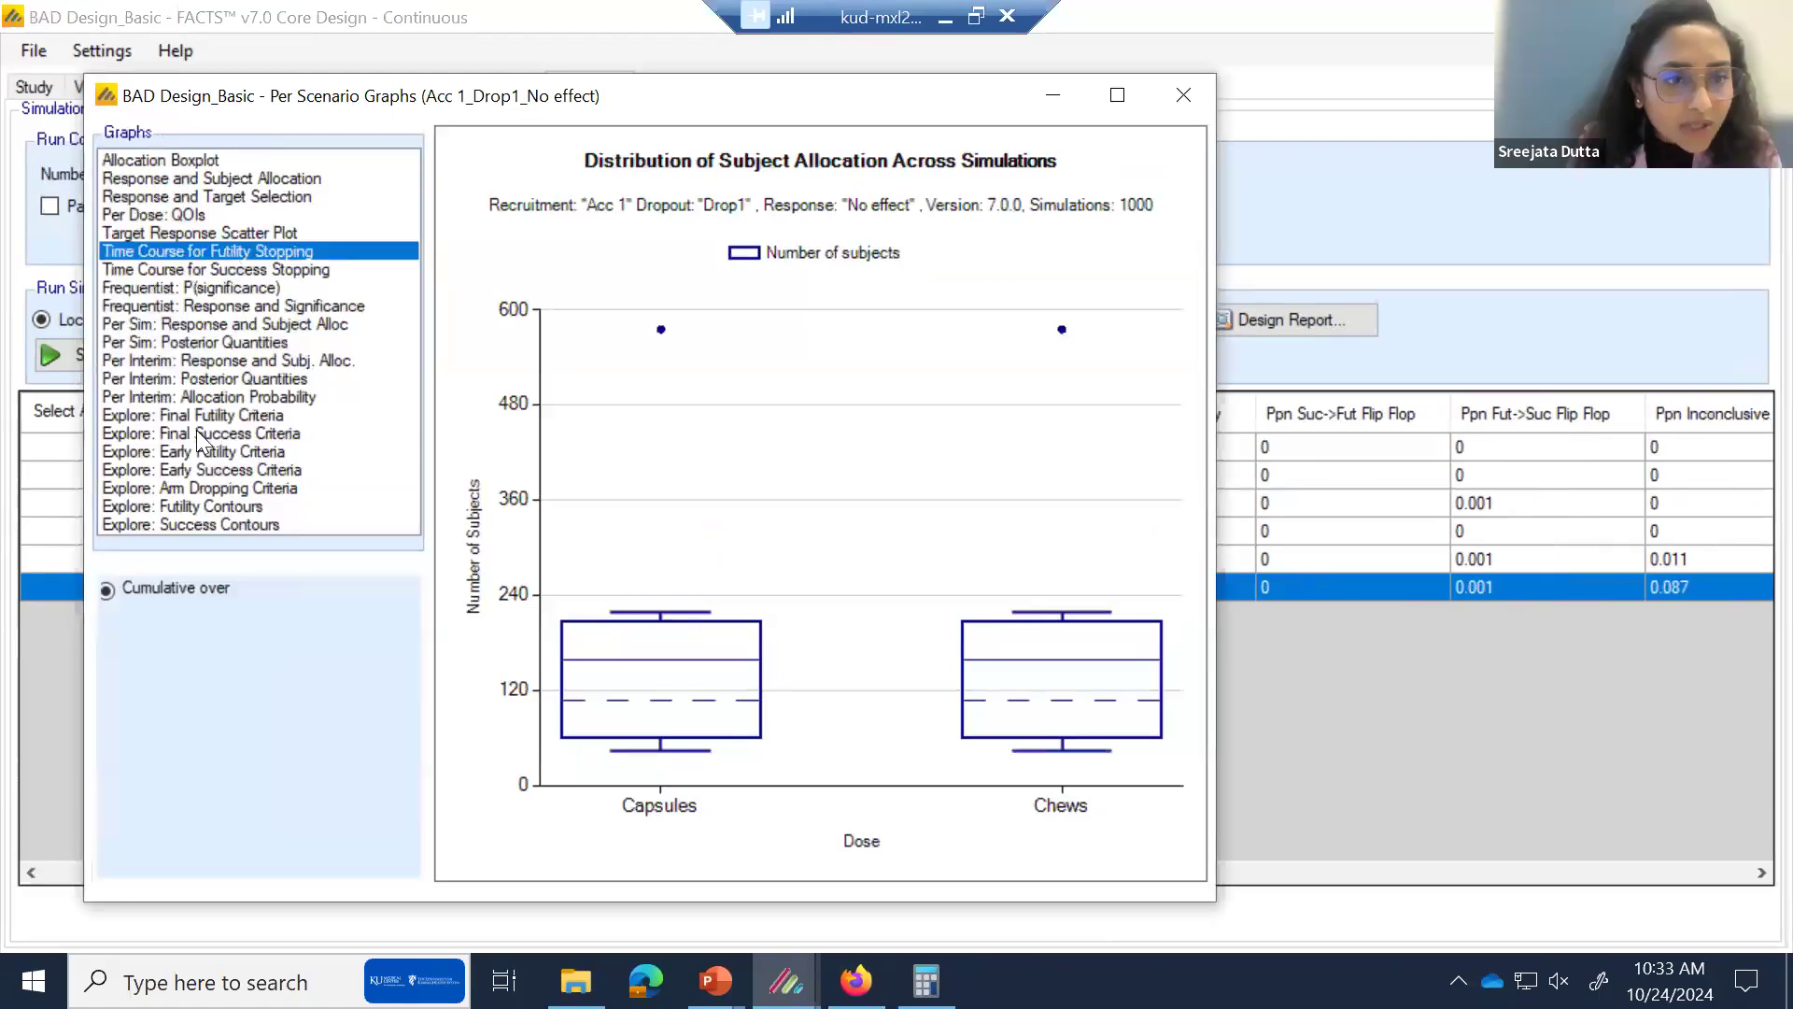
pyautogui.click(174, 622)
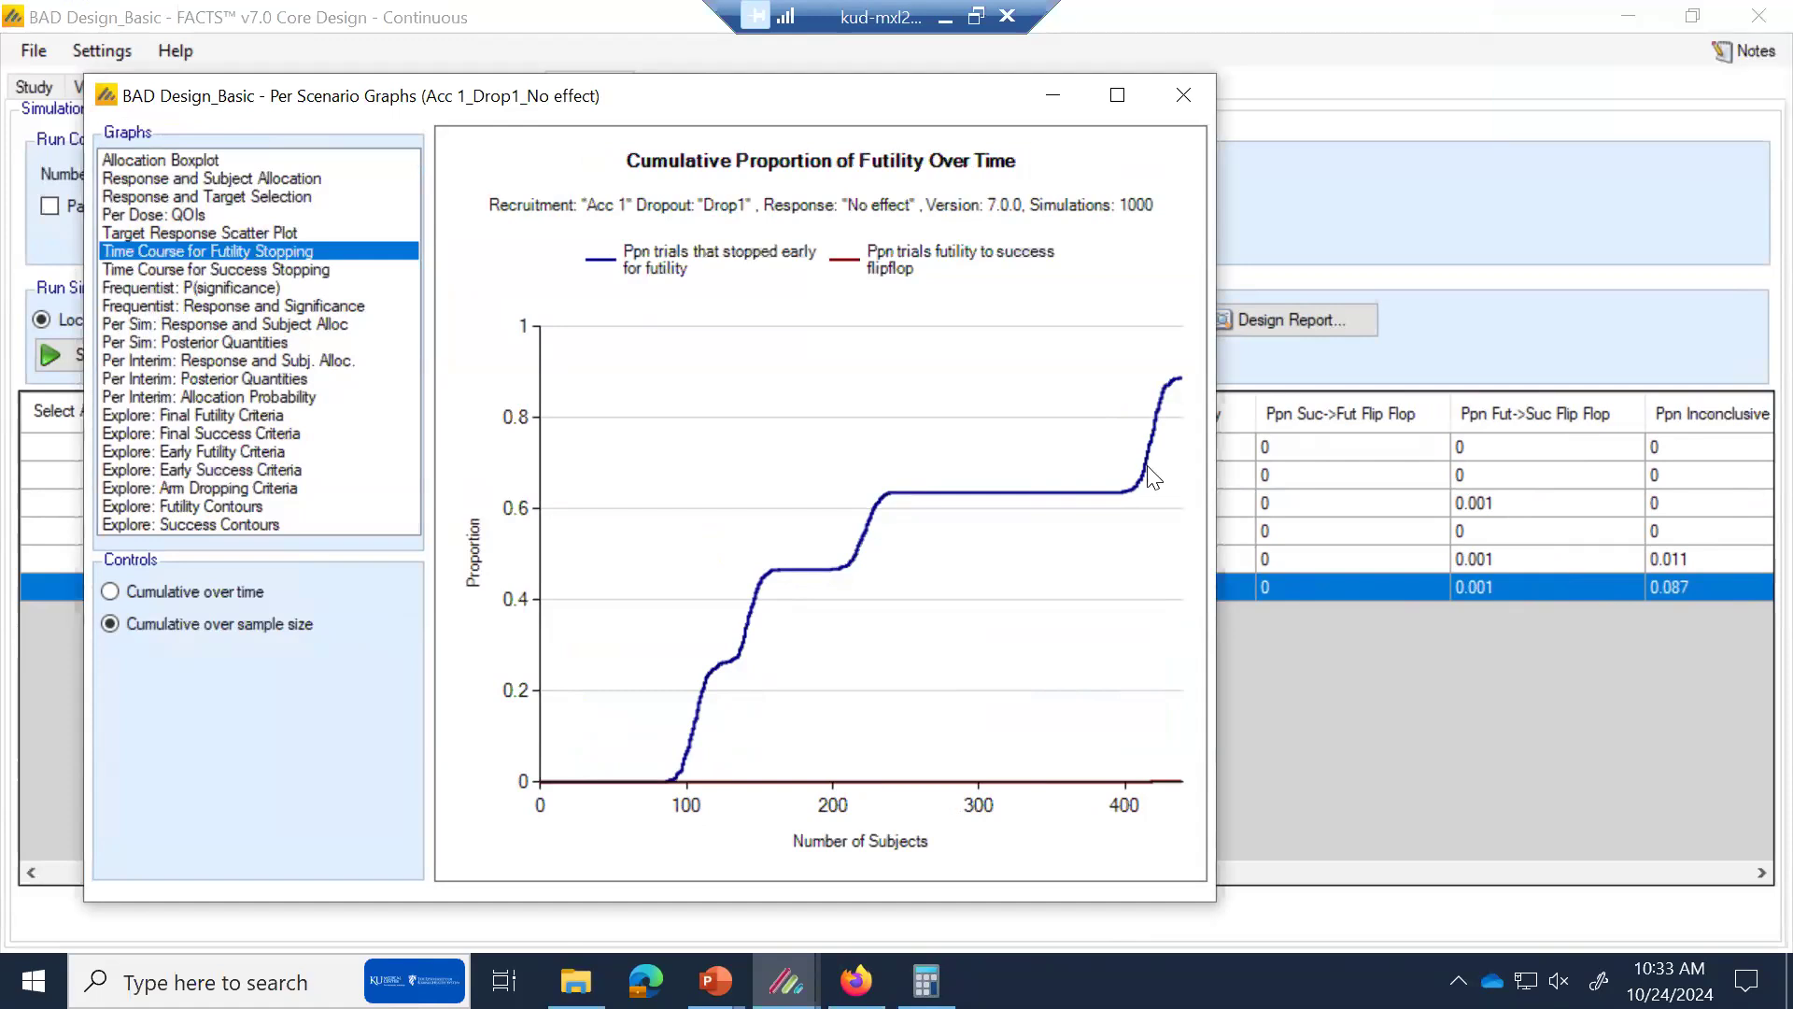
pyautogui.click(1170, 101)
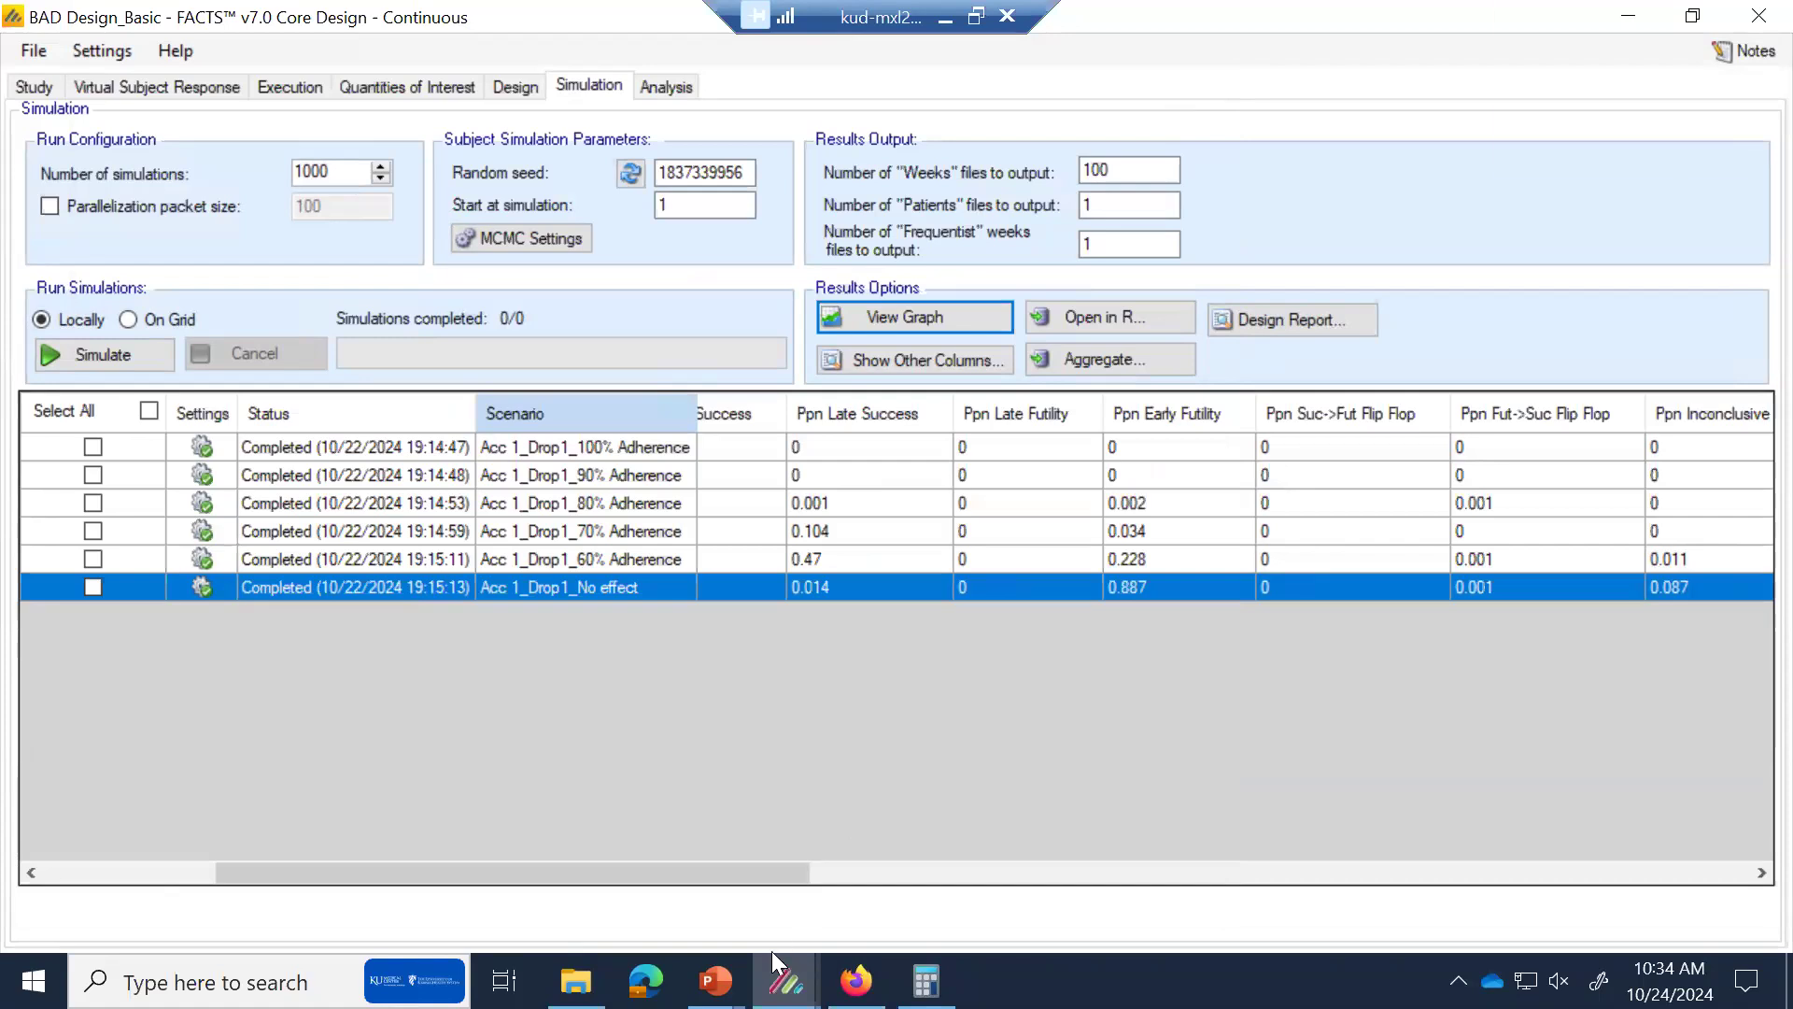
# Look through the further simulation result columns up to Early Success Time, the final evaluation criteria and the quantities of interest.
pyautogui.moveTo(716, 981)
pyautogui.moveTo(290, 873); pyautogui.dragTo(403, 876)
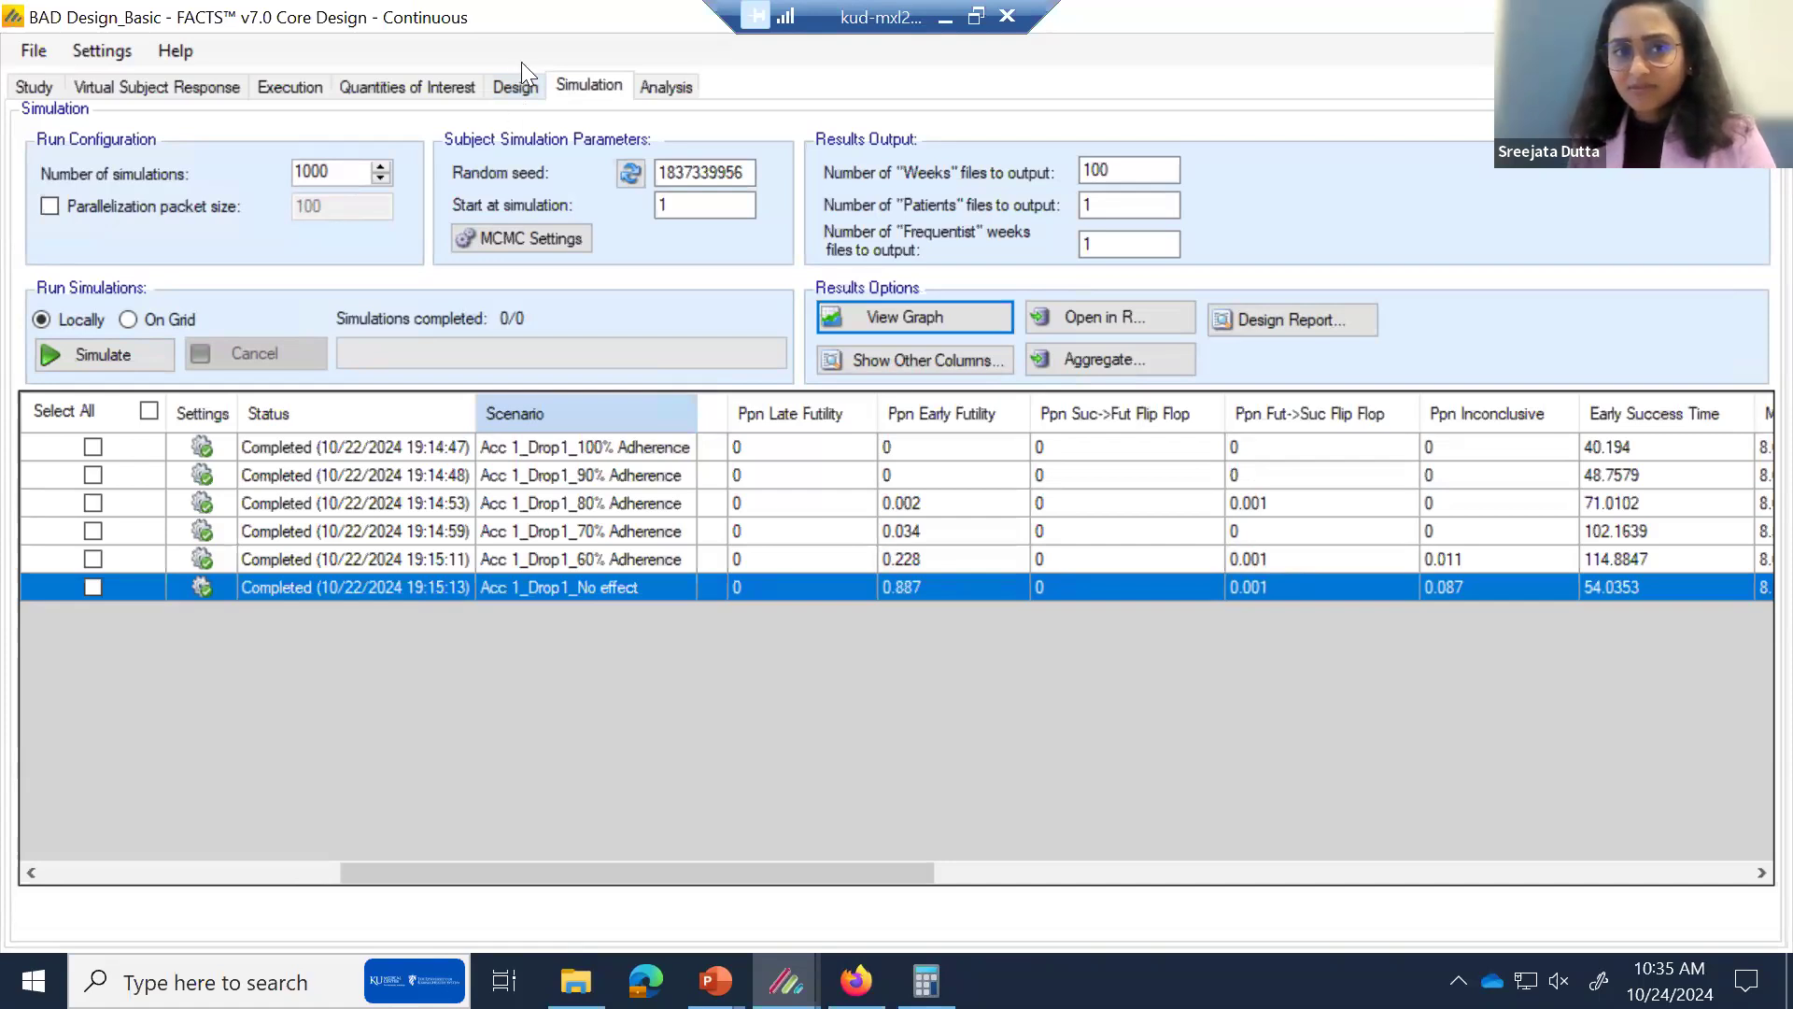
pyautogui.click(513, 84)
pyautogui.click(462, 86)
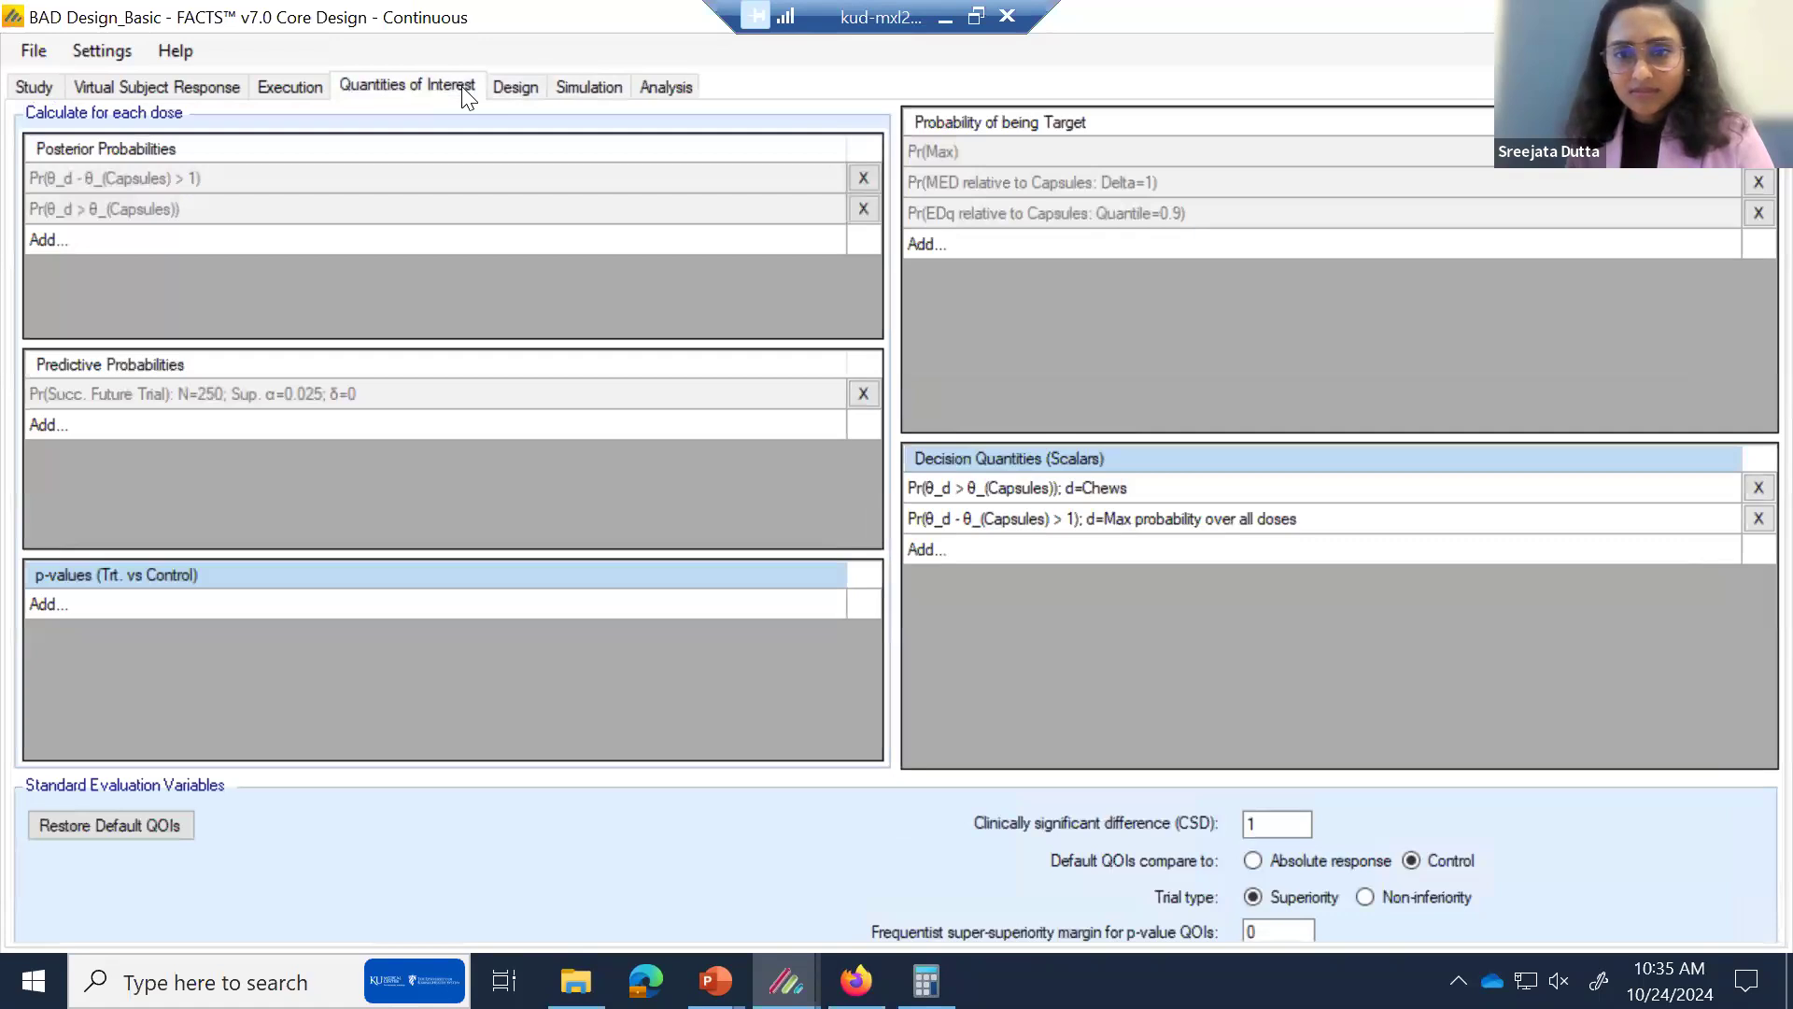
pyautogui.click(515, 85)
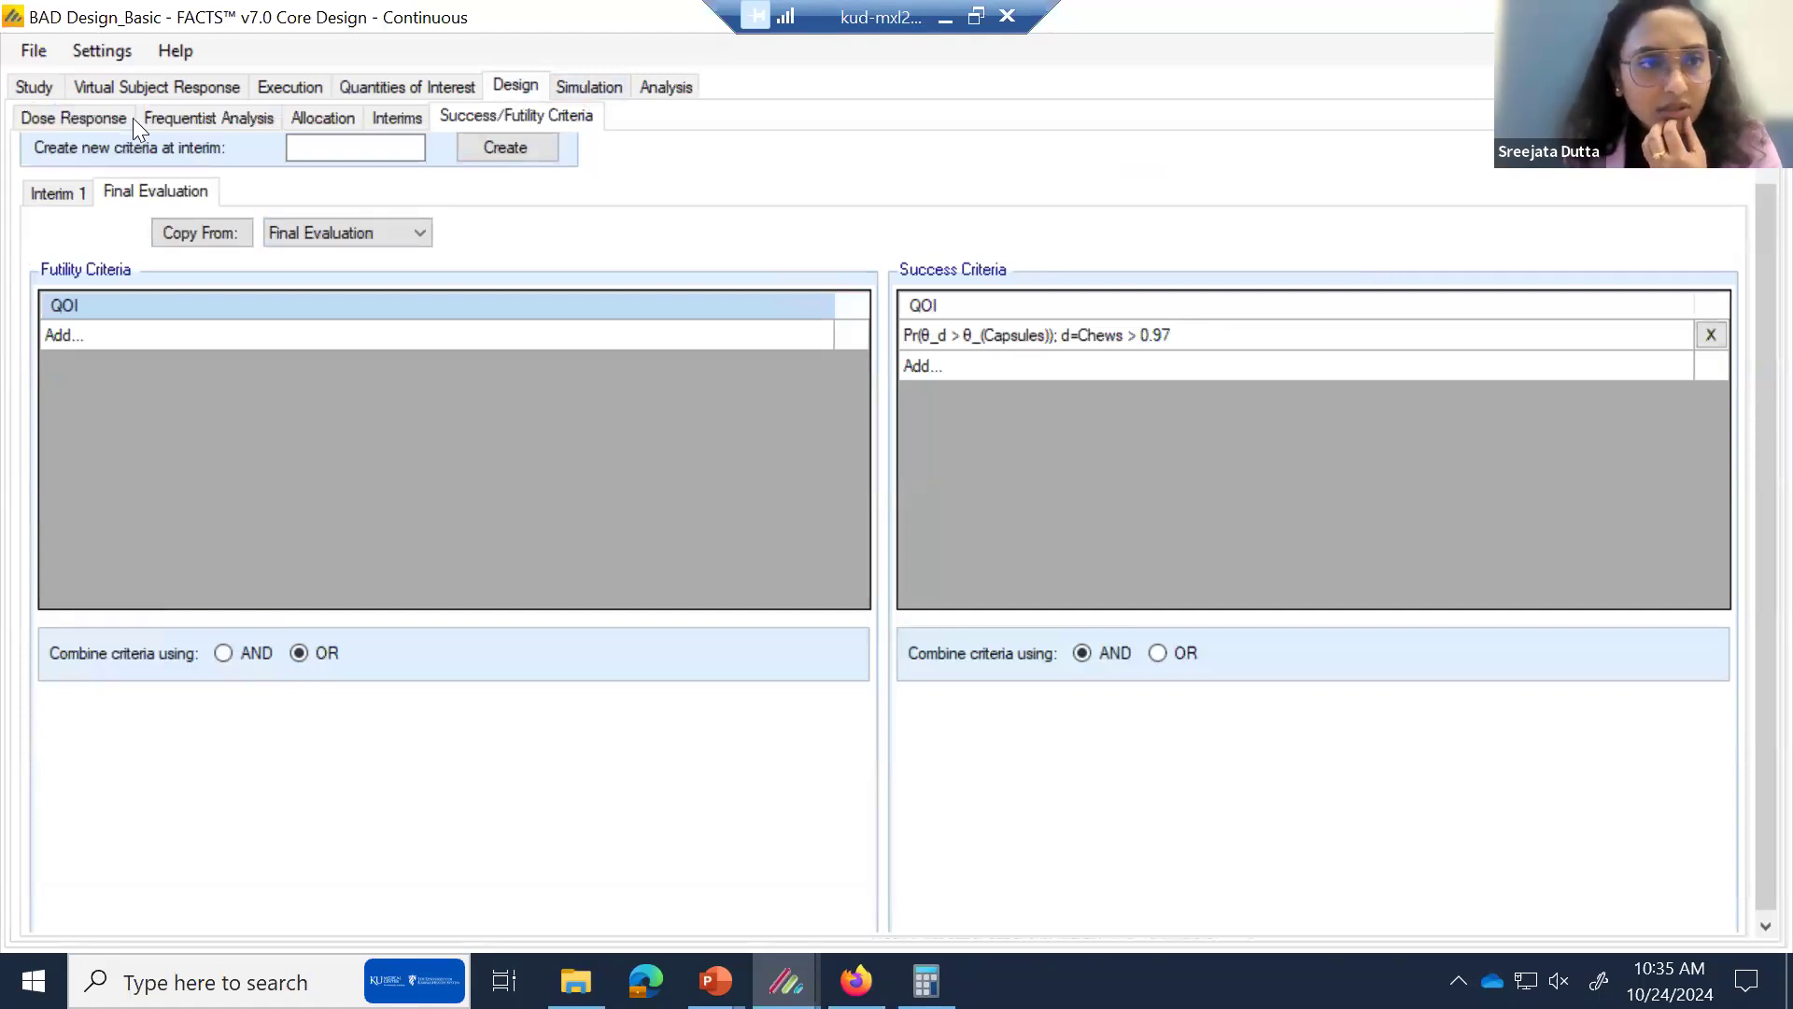
pyautogui.click(105, 116)
pyautogui.click(550, 118)
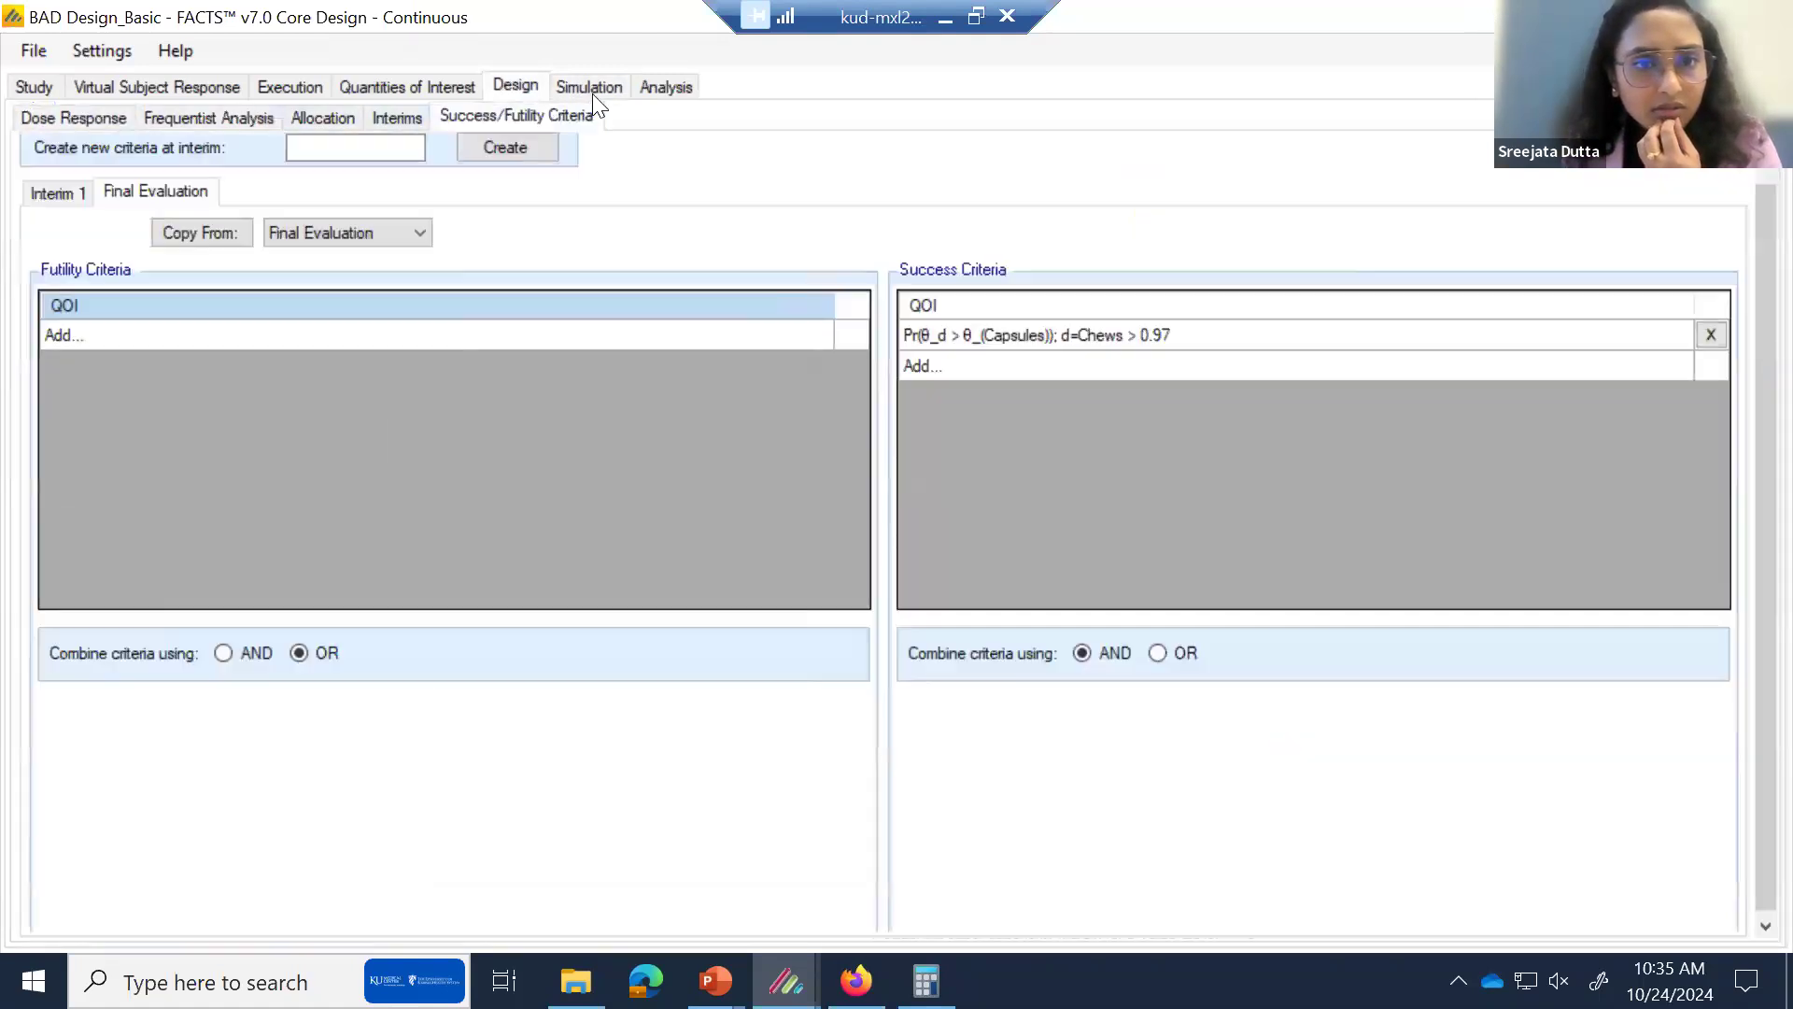
pyautogui.click(593, 93)
pyautogui.click(366, 93)
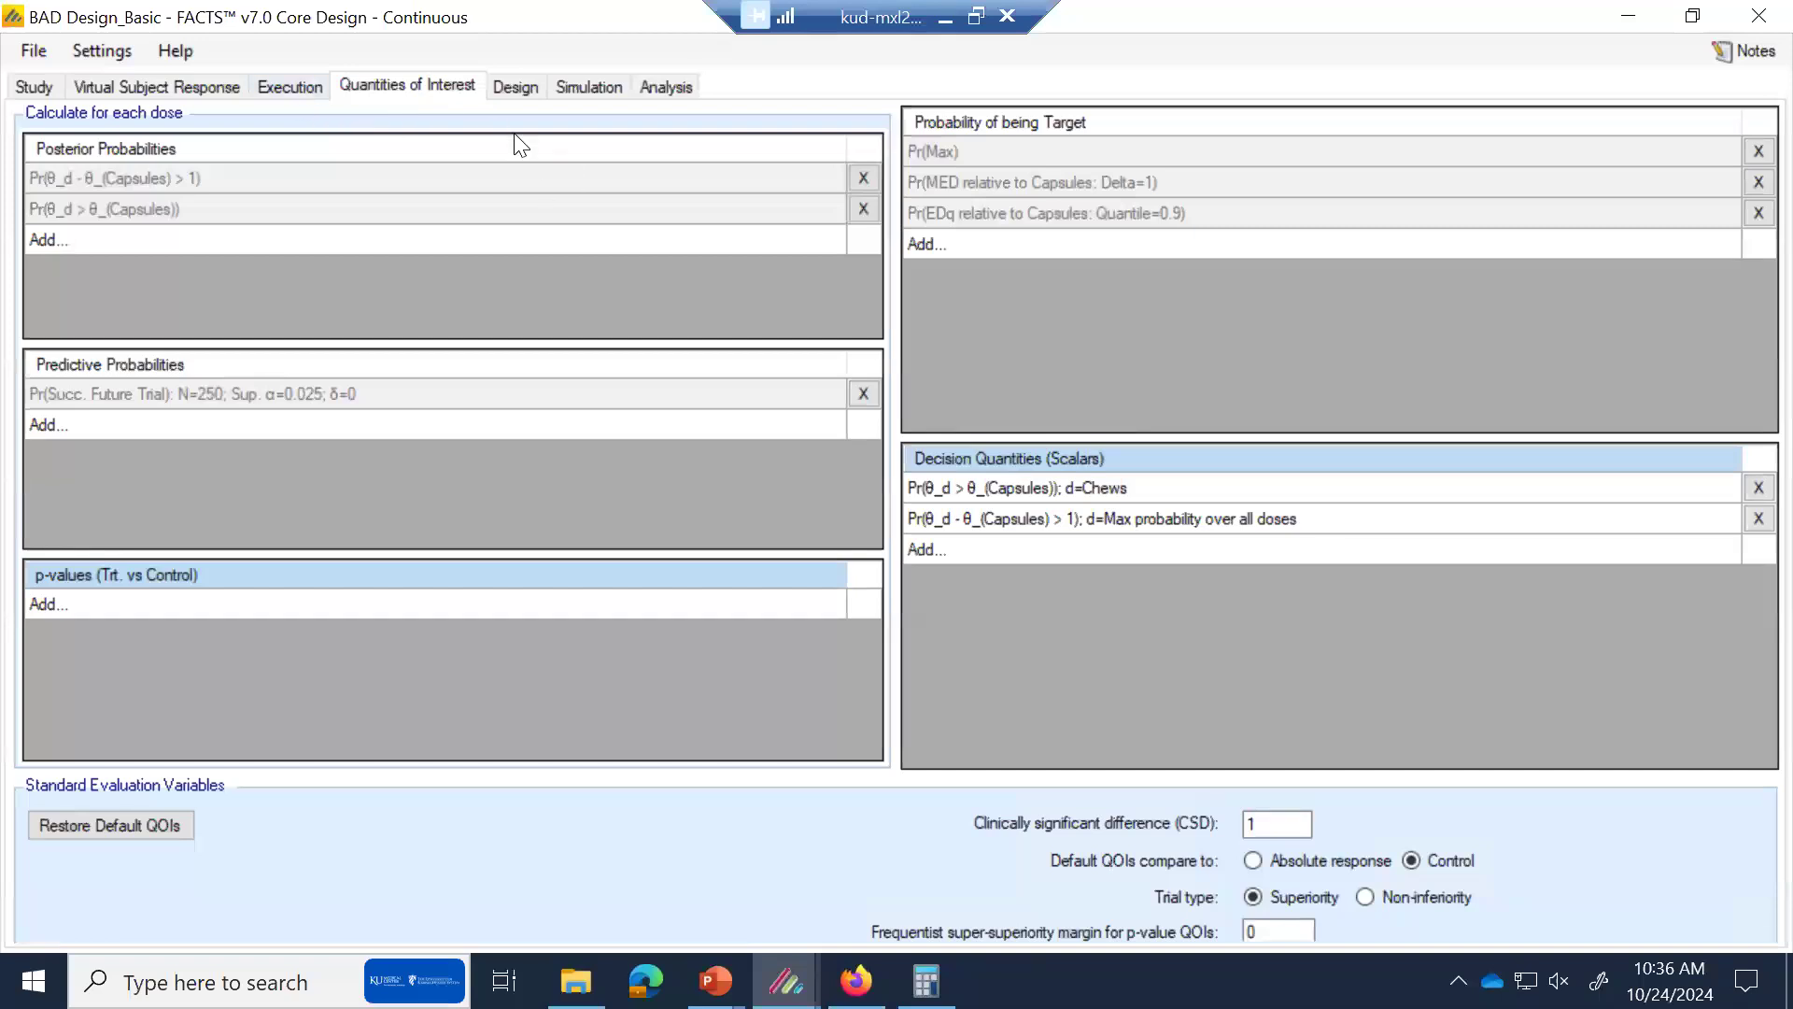
# Inspect the definitions of Interim 1's futility and success stopping criteria in the design, closing each one without editing.
pyautogui.click(523, 88)
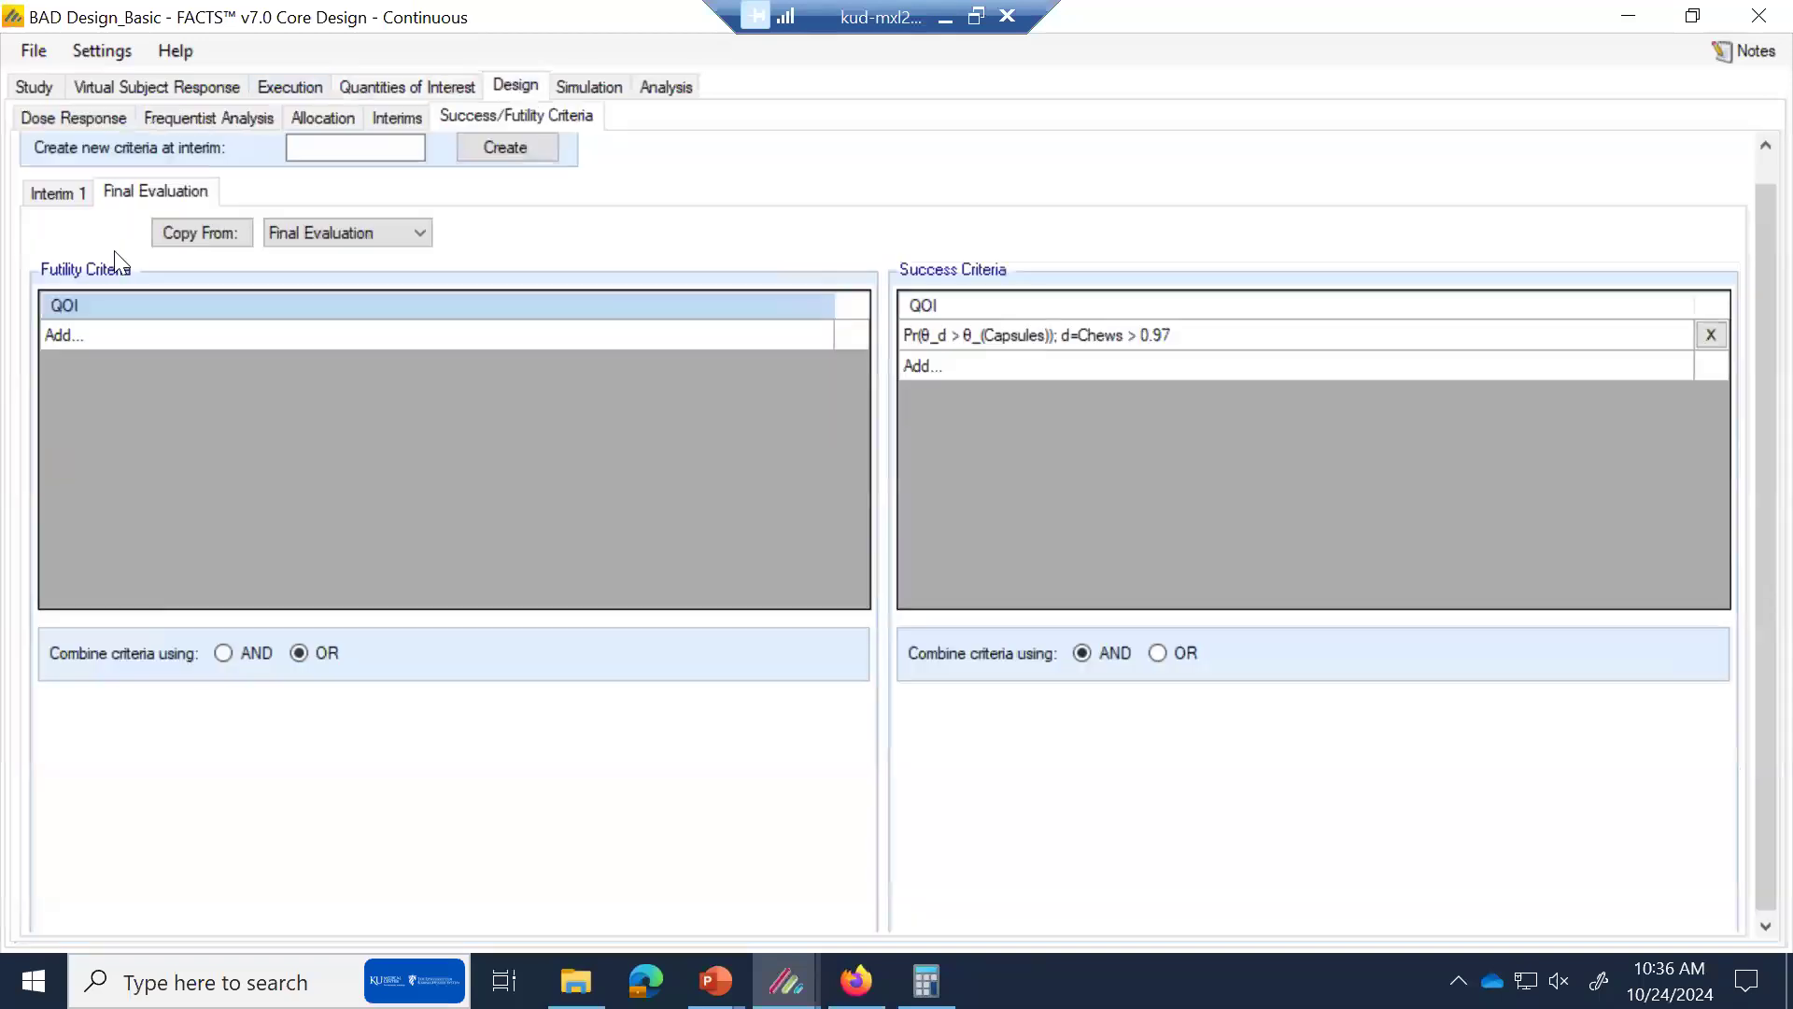
pyautogui.click(58, 193)
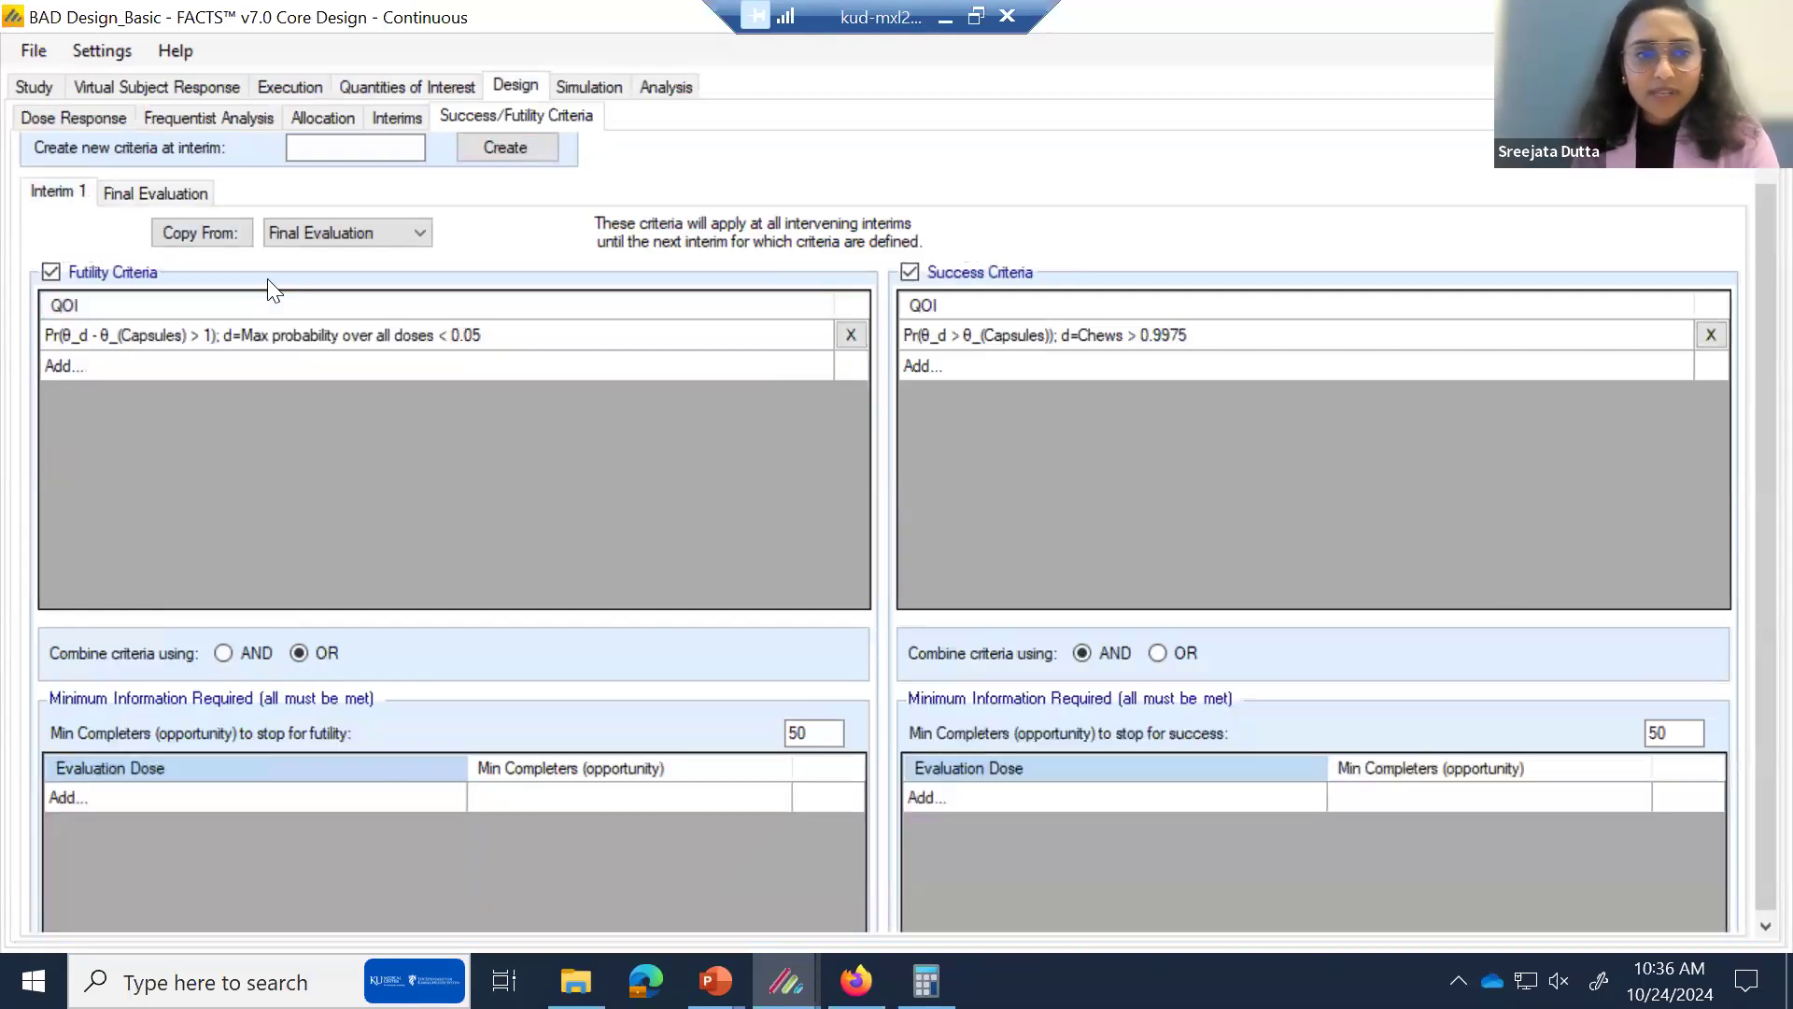
pyautogui.doubleClick(271, 335)
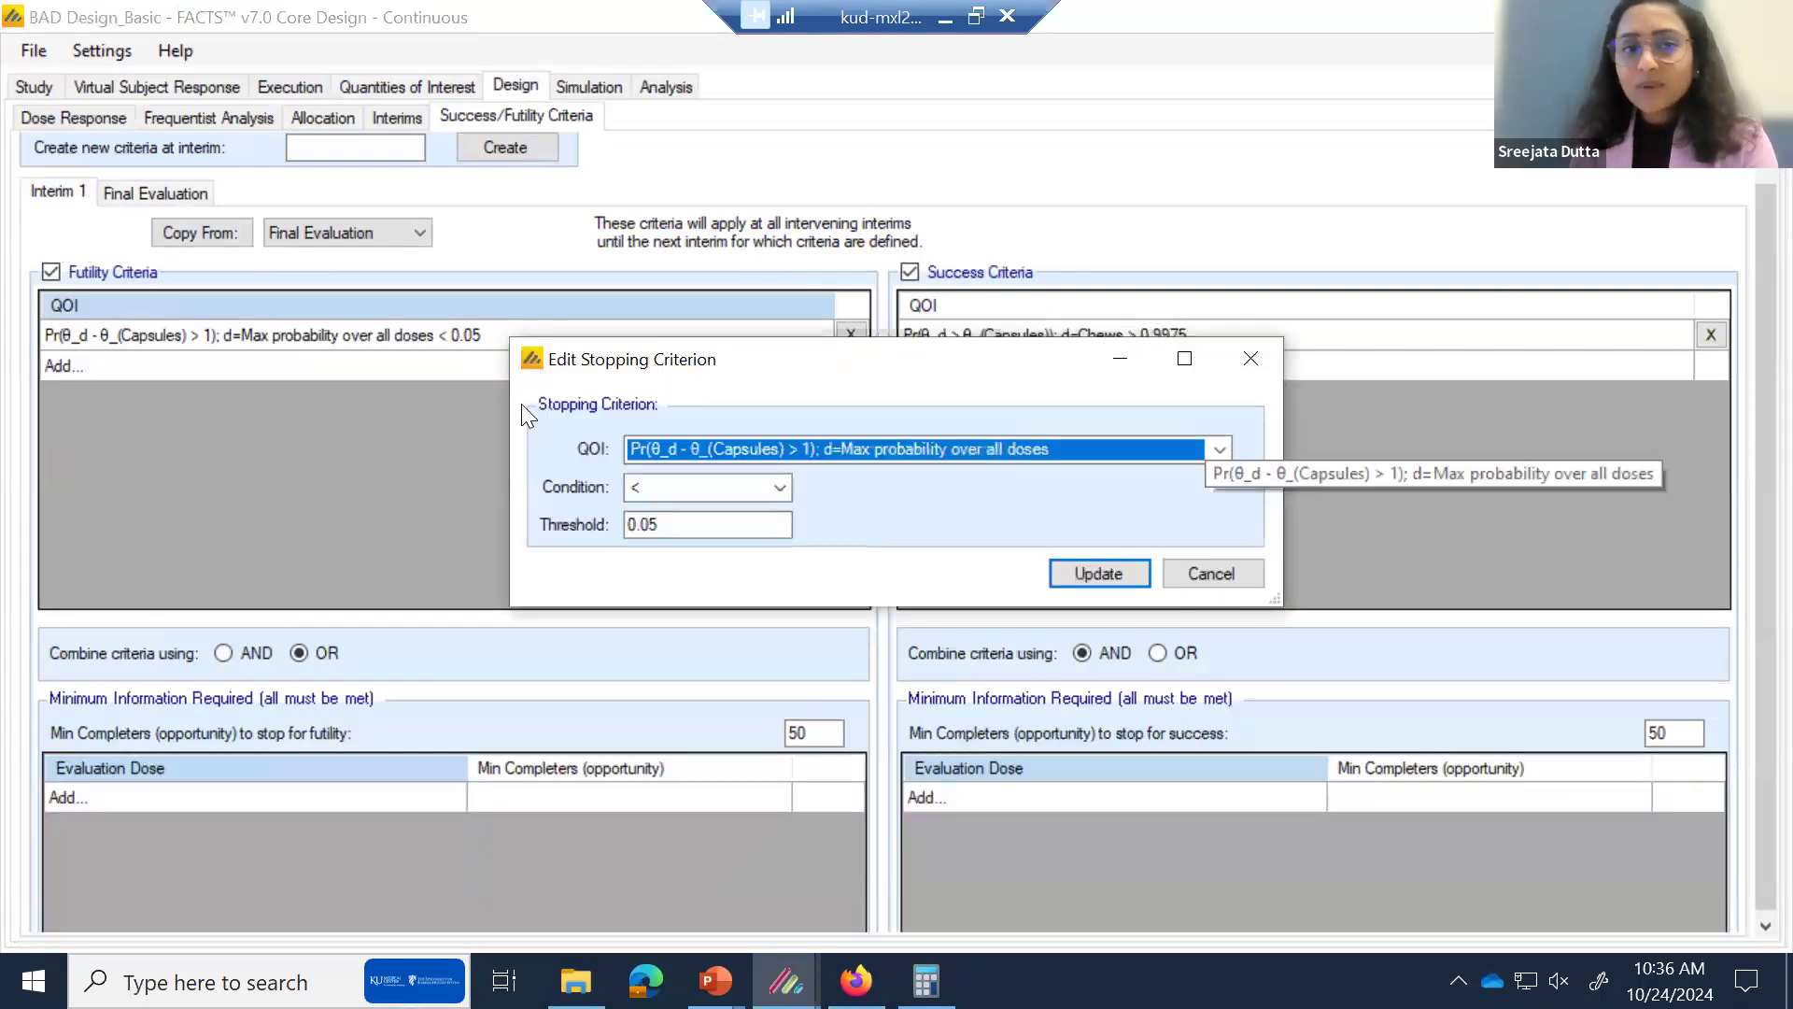
pyautogui.click(1252, 363)
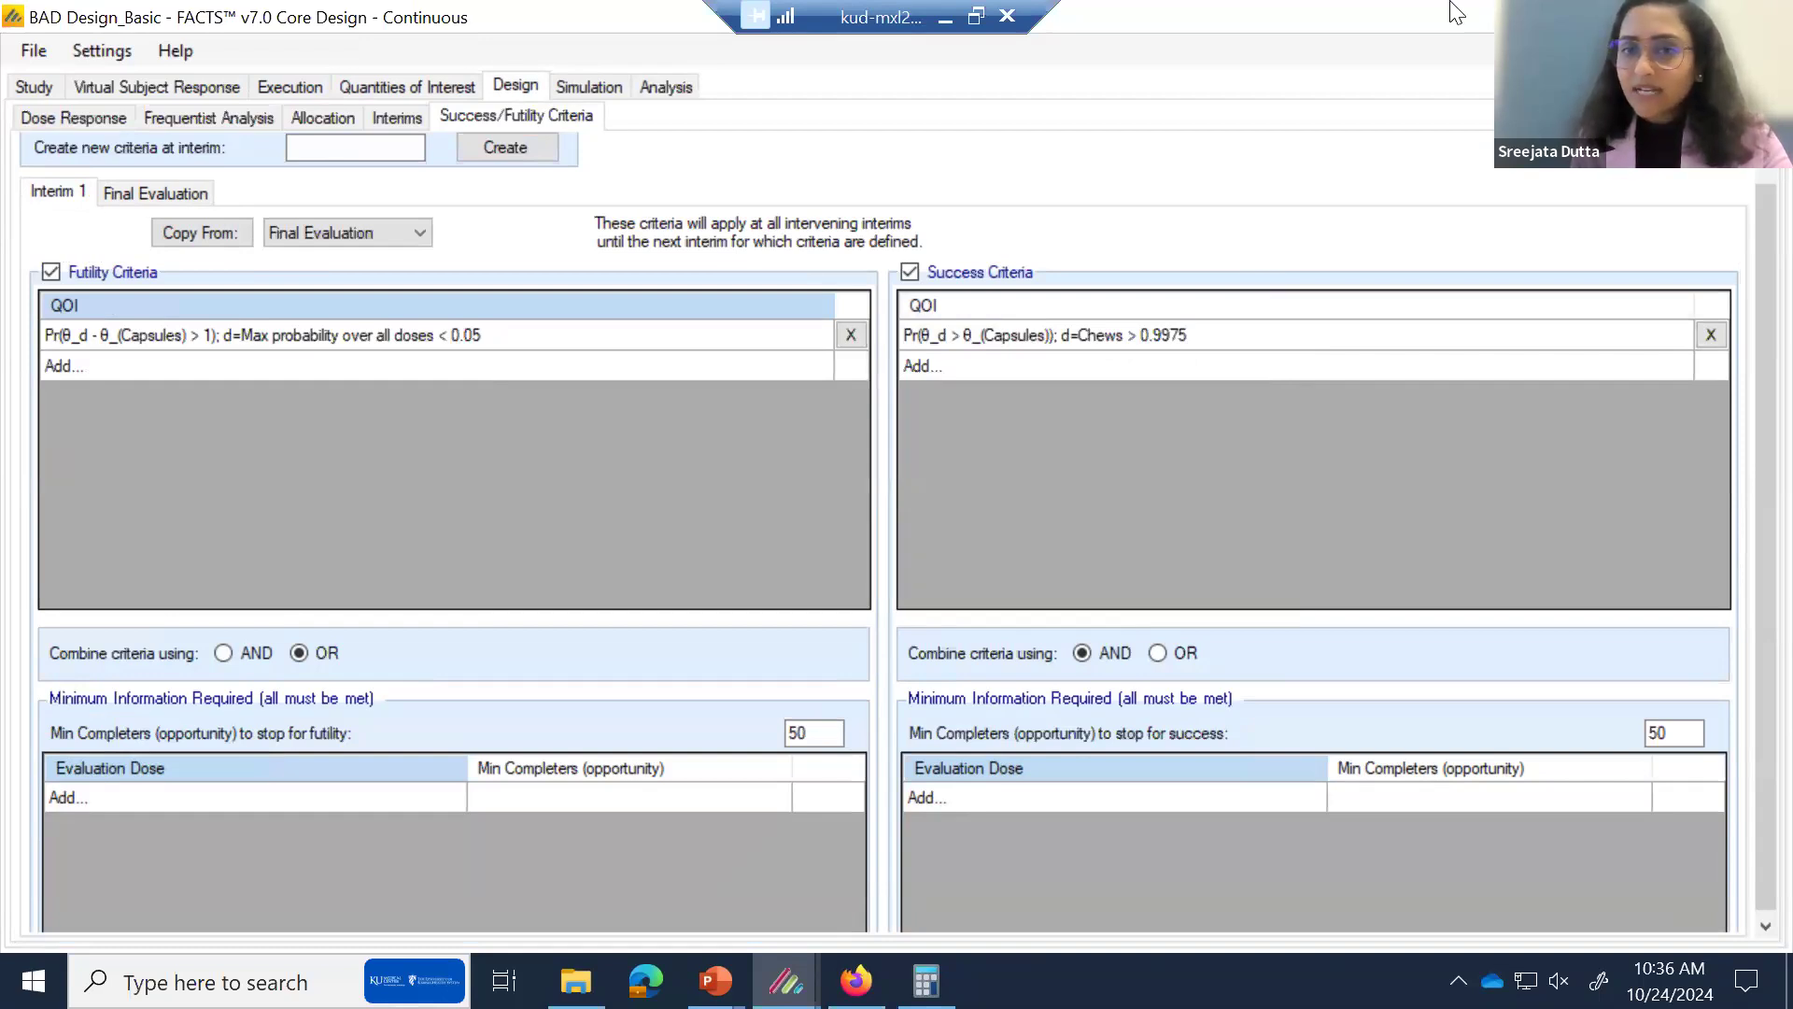
pyautogui.doubleClick(1139, 341)
pyautogui.moveTo(1018, 363); pyautogui.dragTo(727, 363)
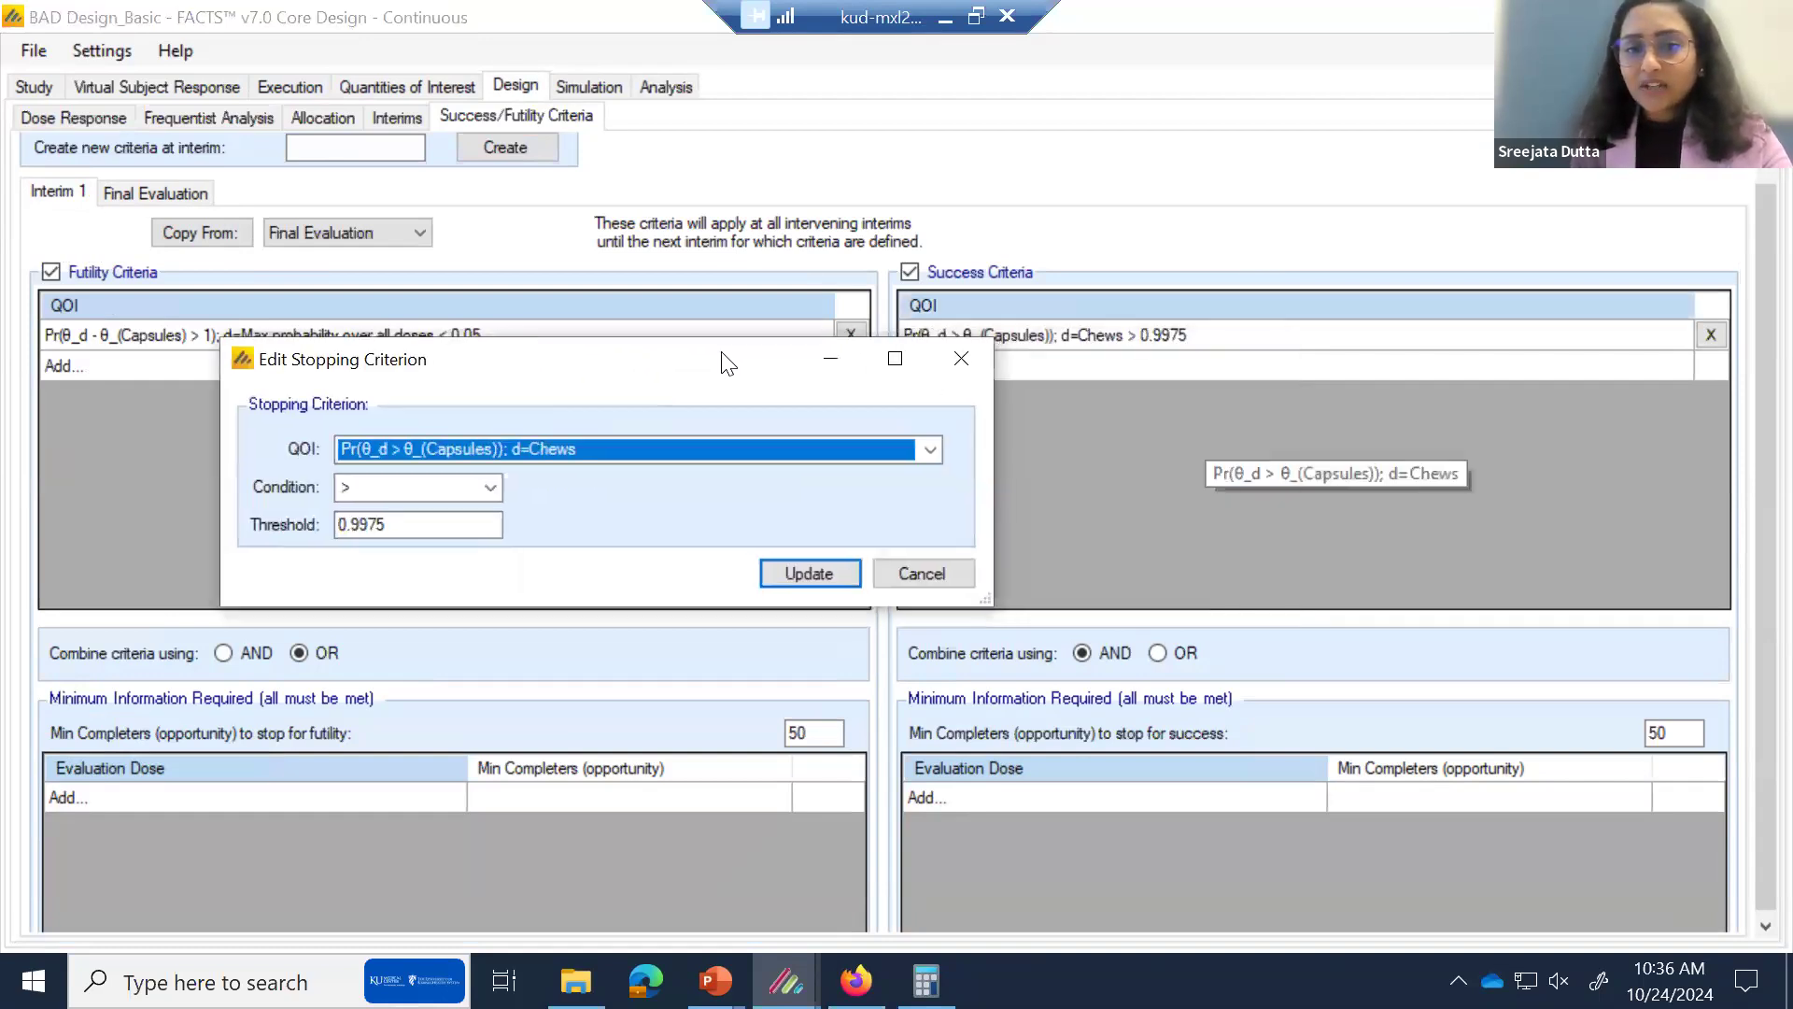
pyautogui.click(964, 360)
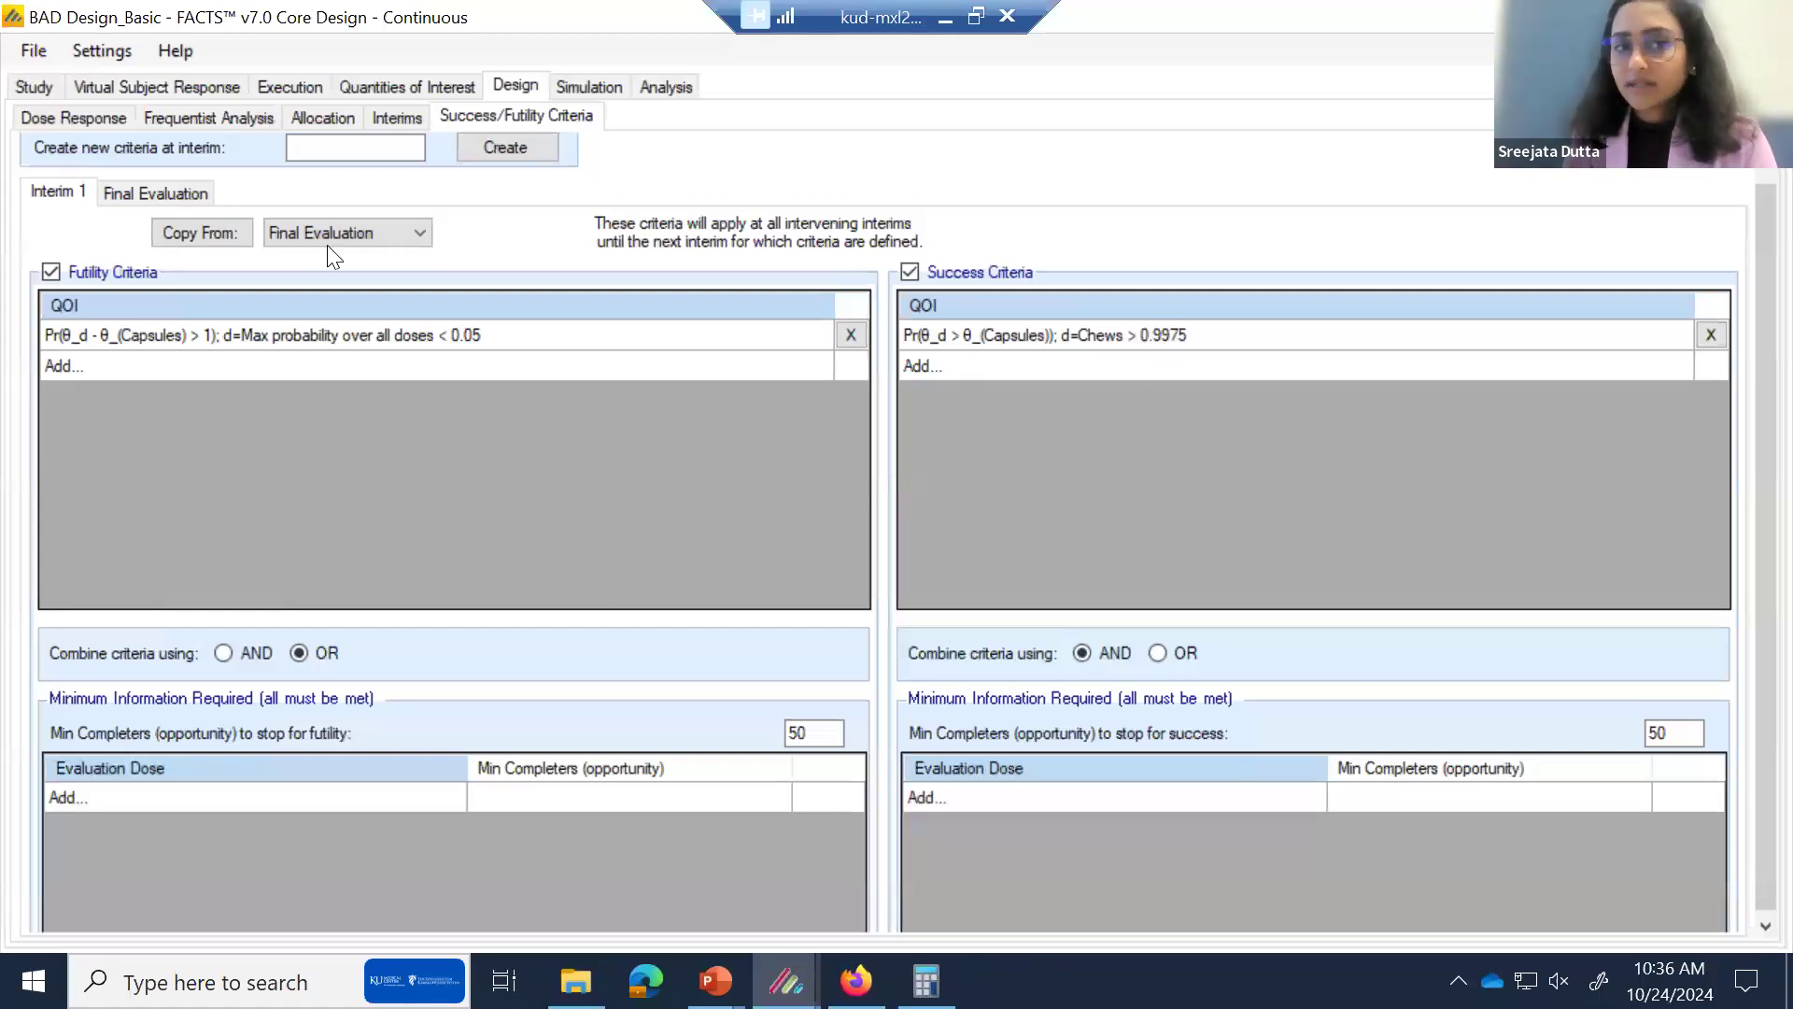
# Check the final evaluation's success criterion, and return to the first columns of the simulation results.
pyautogui.click(204, 192)
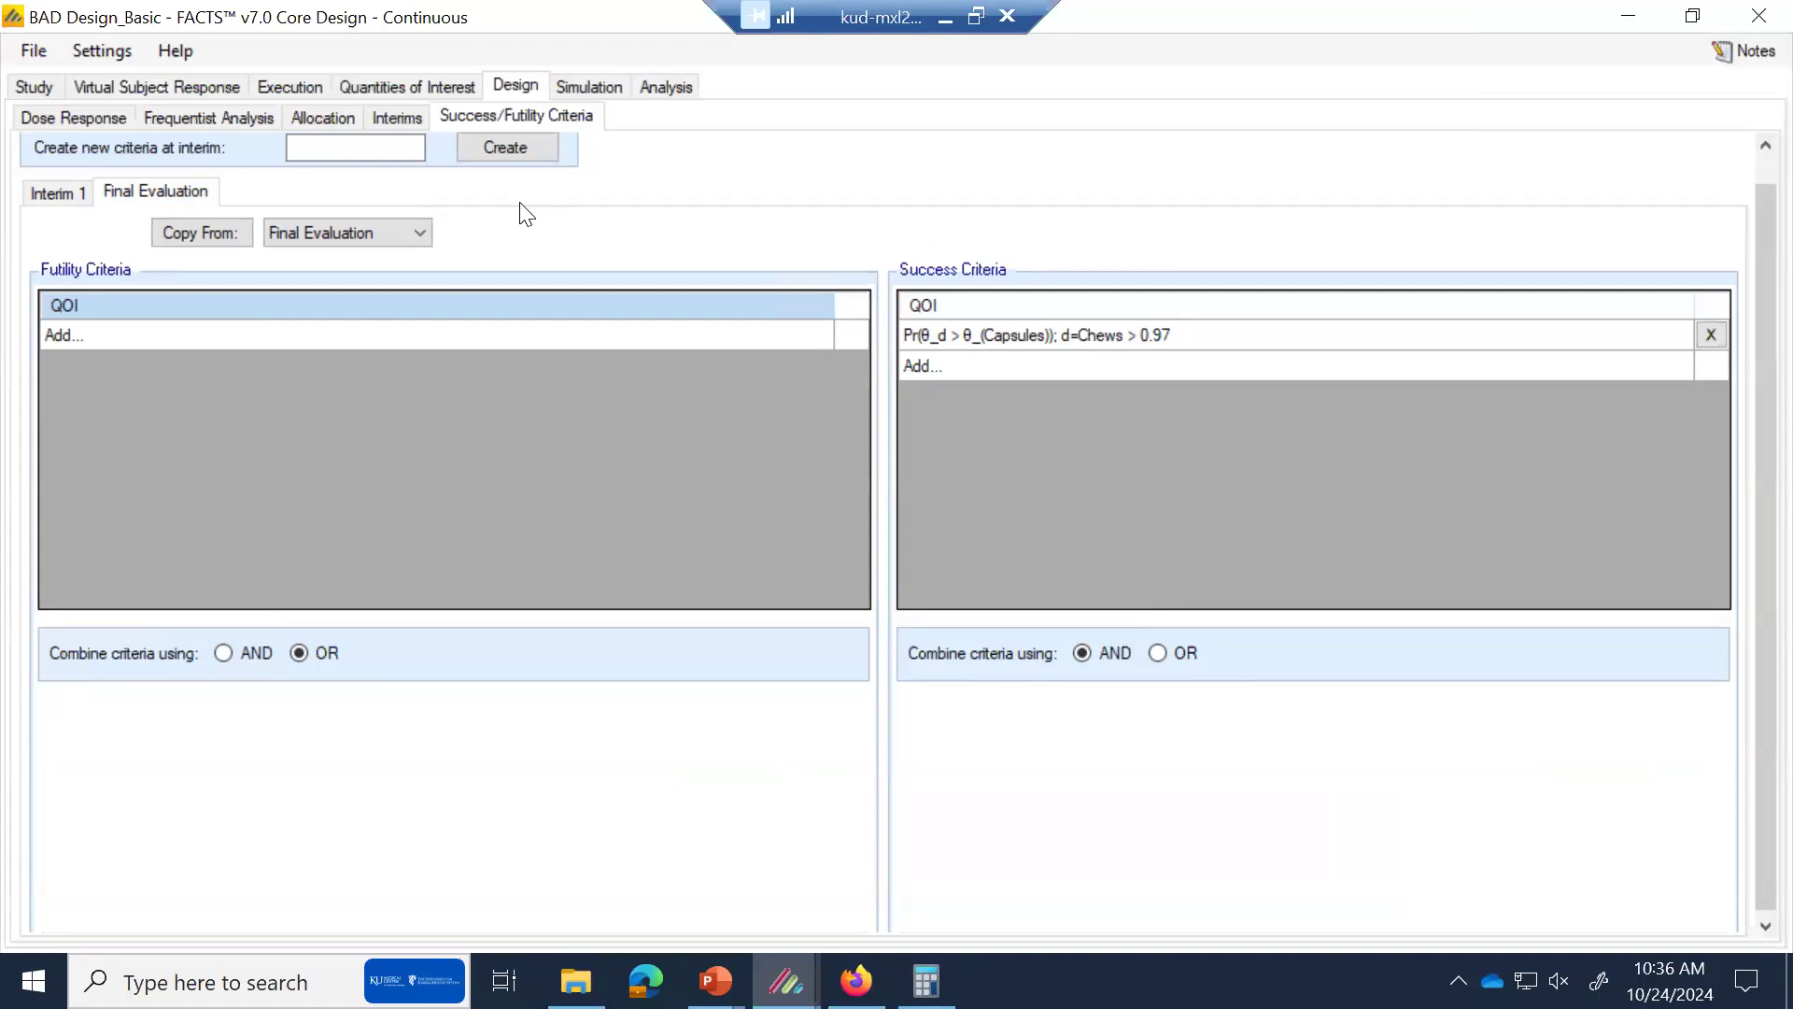
pyautogui.click(628, 82)
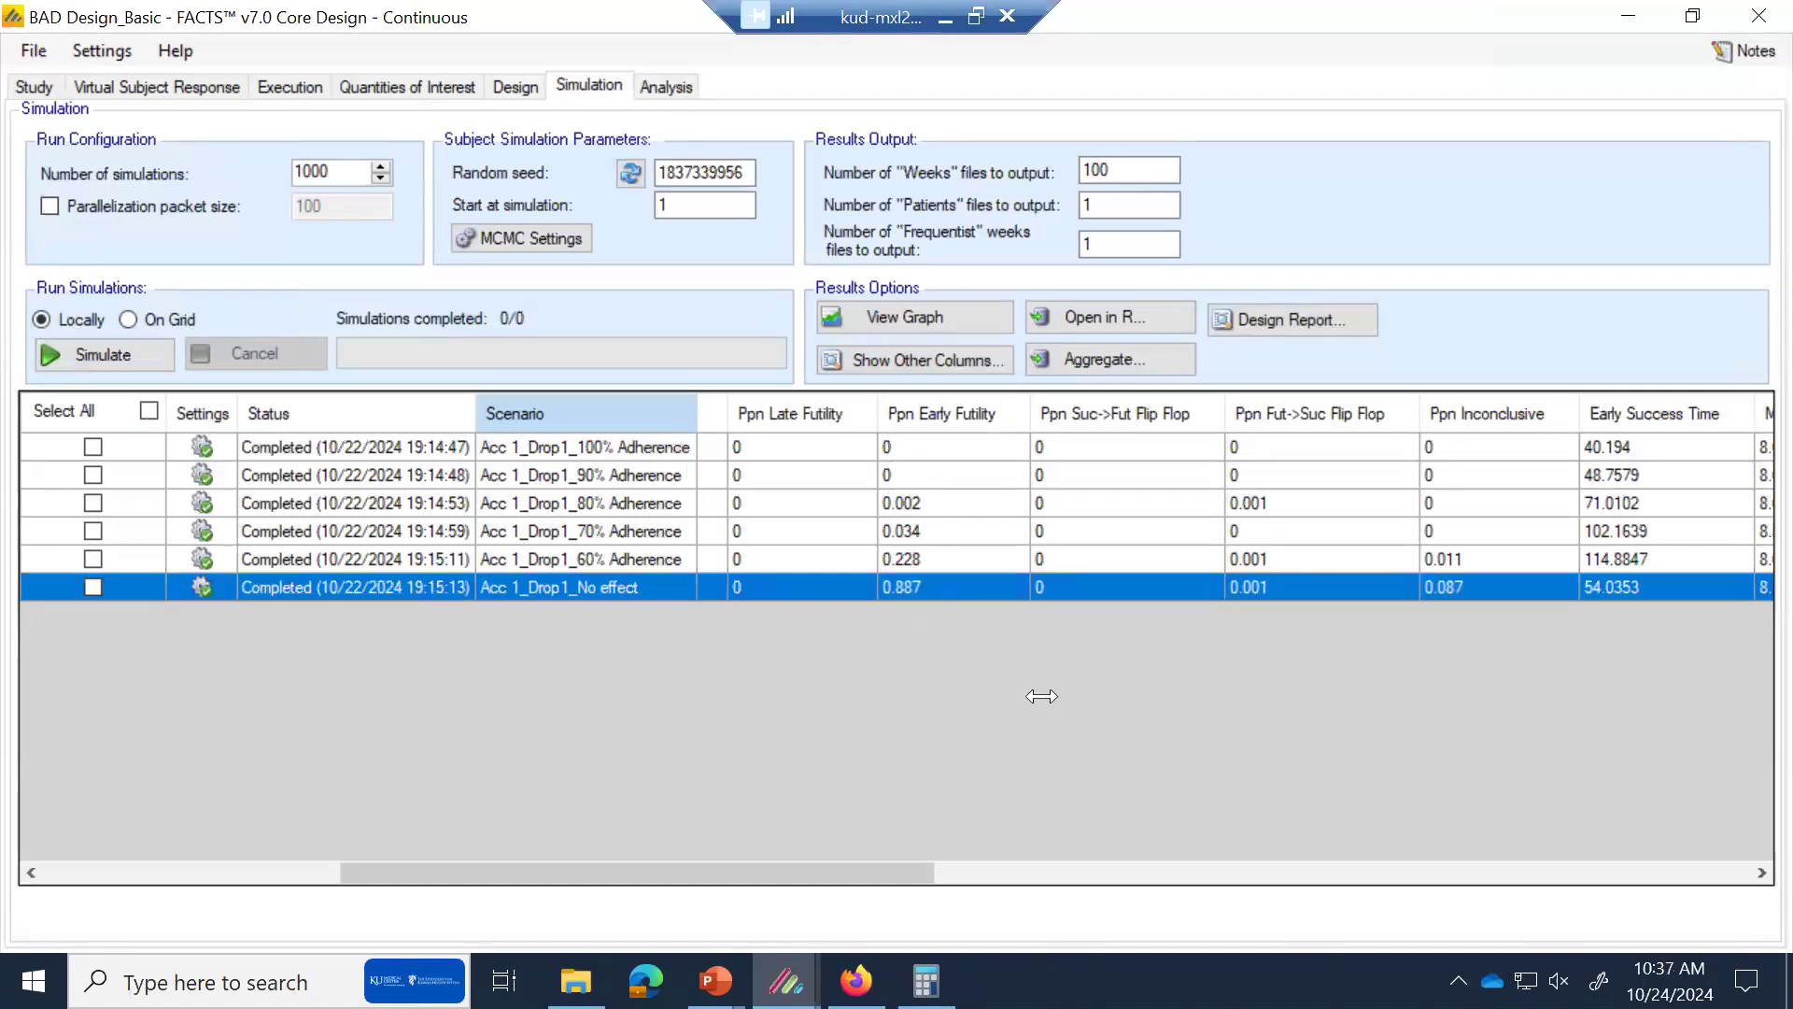
pyautogui.moveTo(846, 874); pyautogui.dragTo(493, 855)
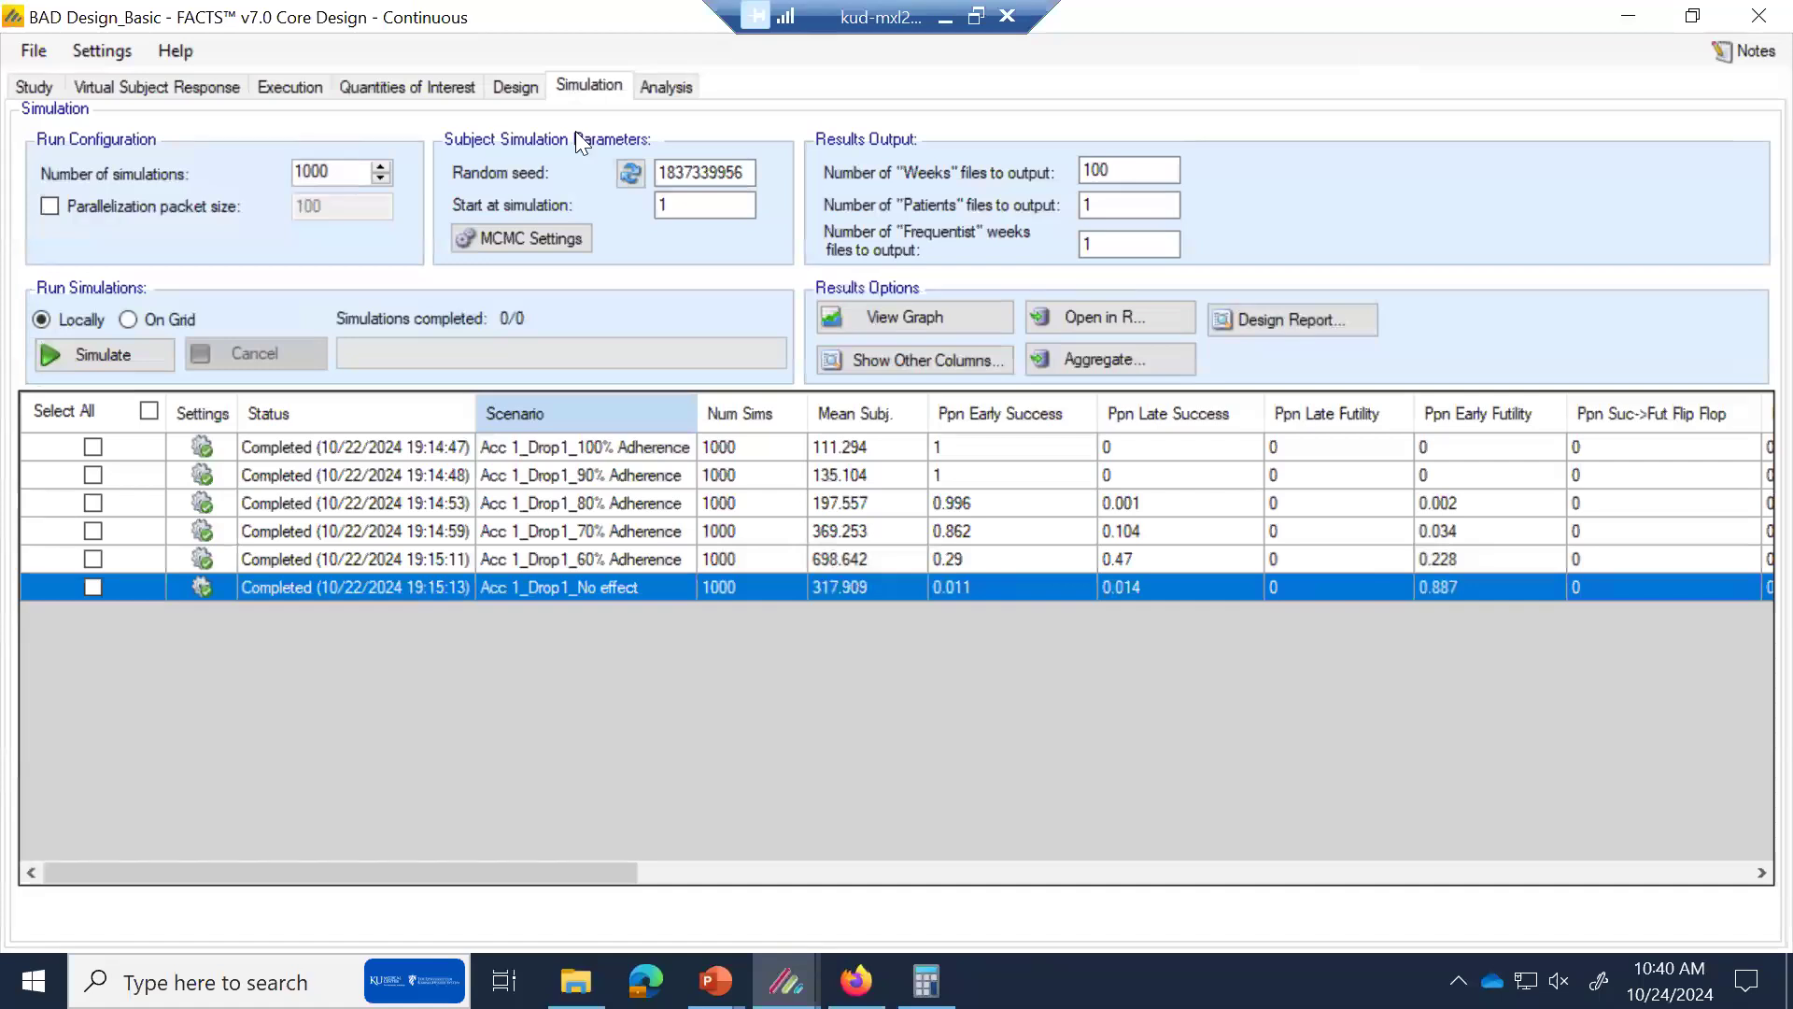
# Recheck Interim 1's success and futility criteria against the final evaluation's, and return to the simulation run configuration.
pyautogui.click(527, 86)
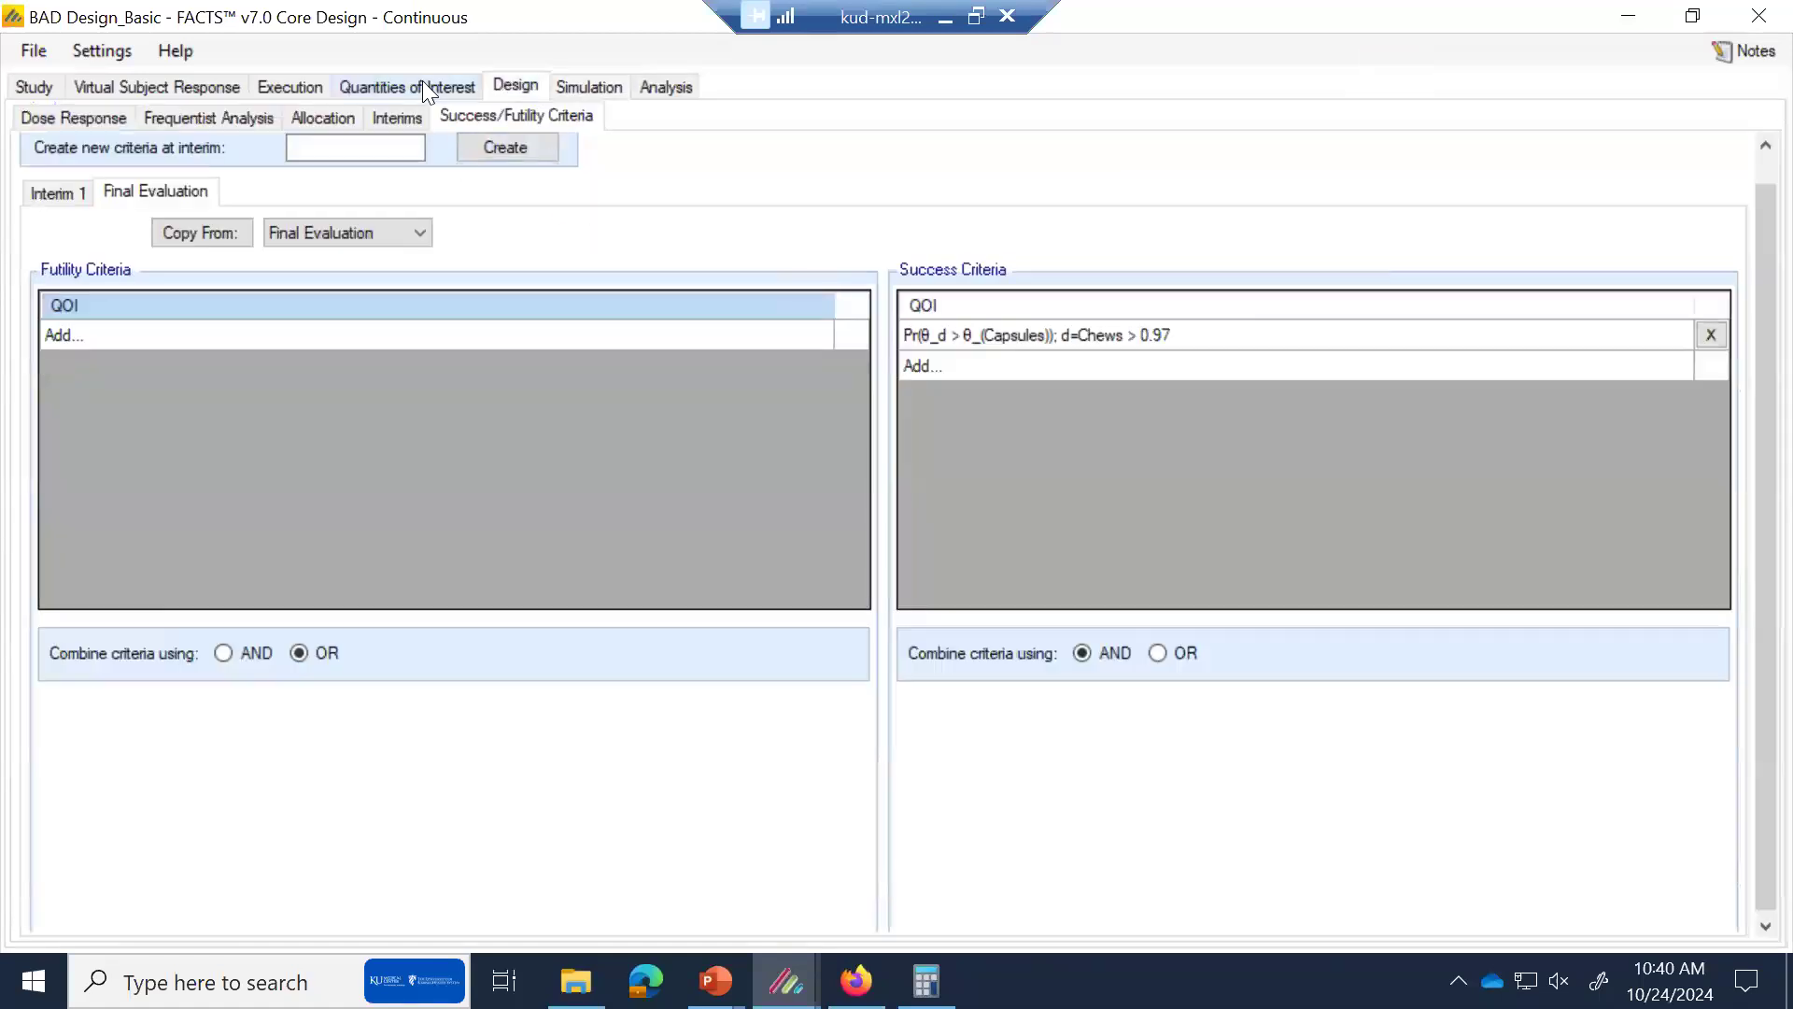
pyautogui.click(37, 189)
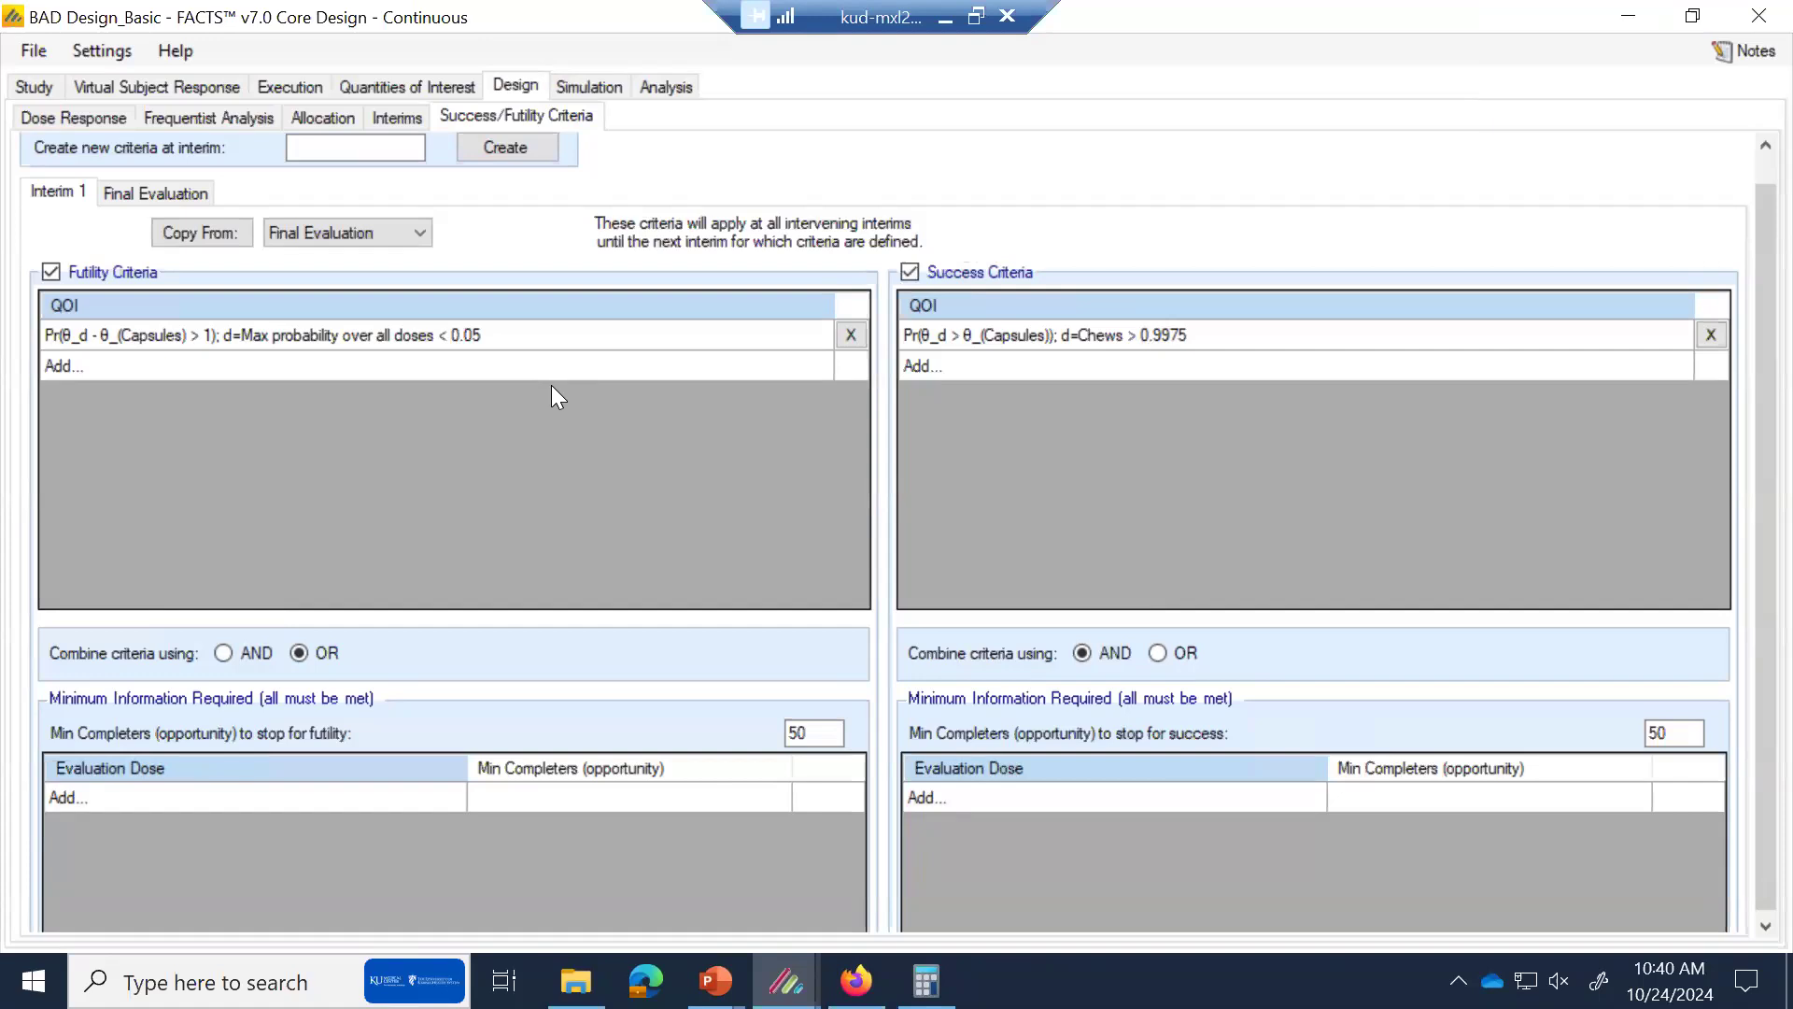
pyautogui.click(621, 93)
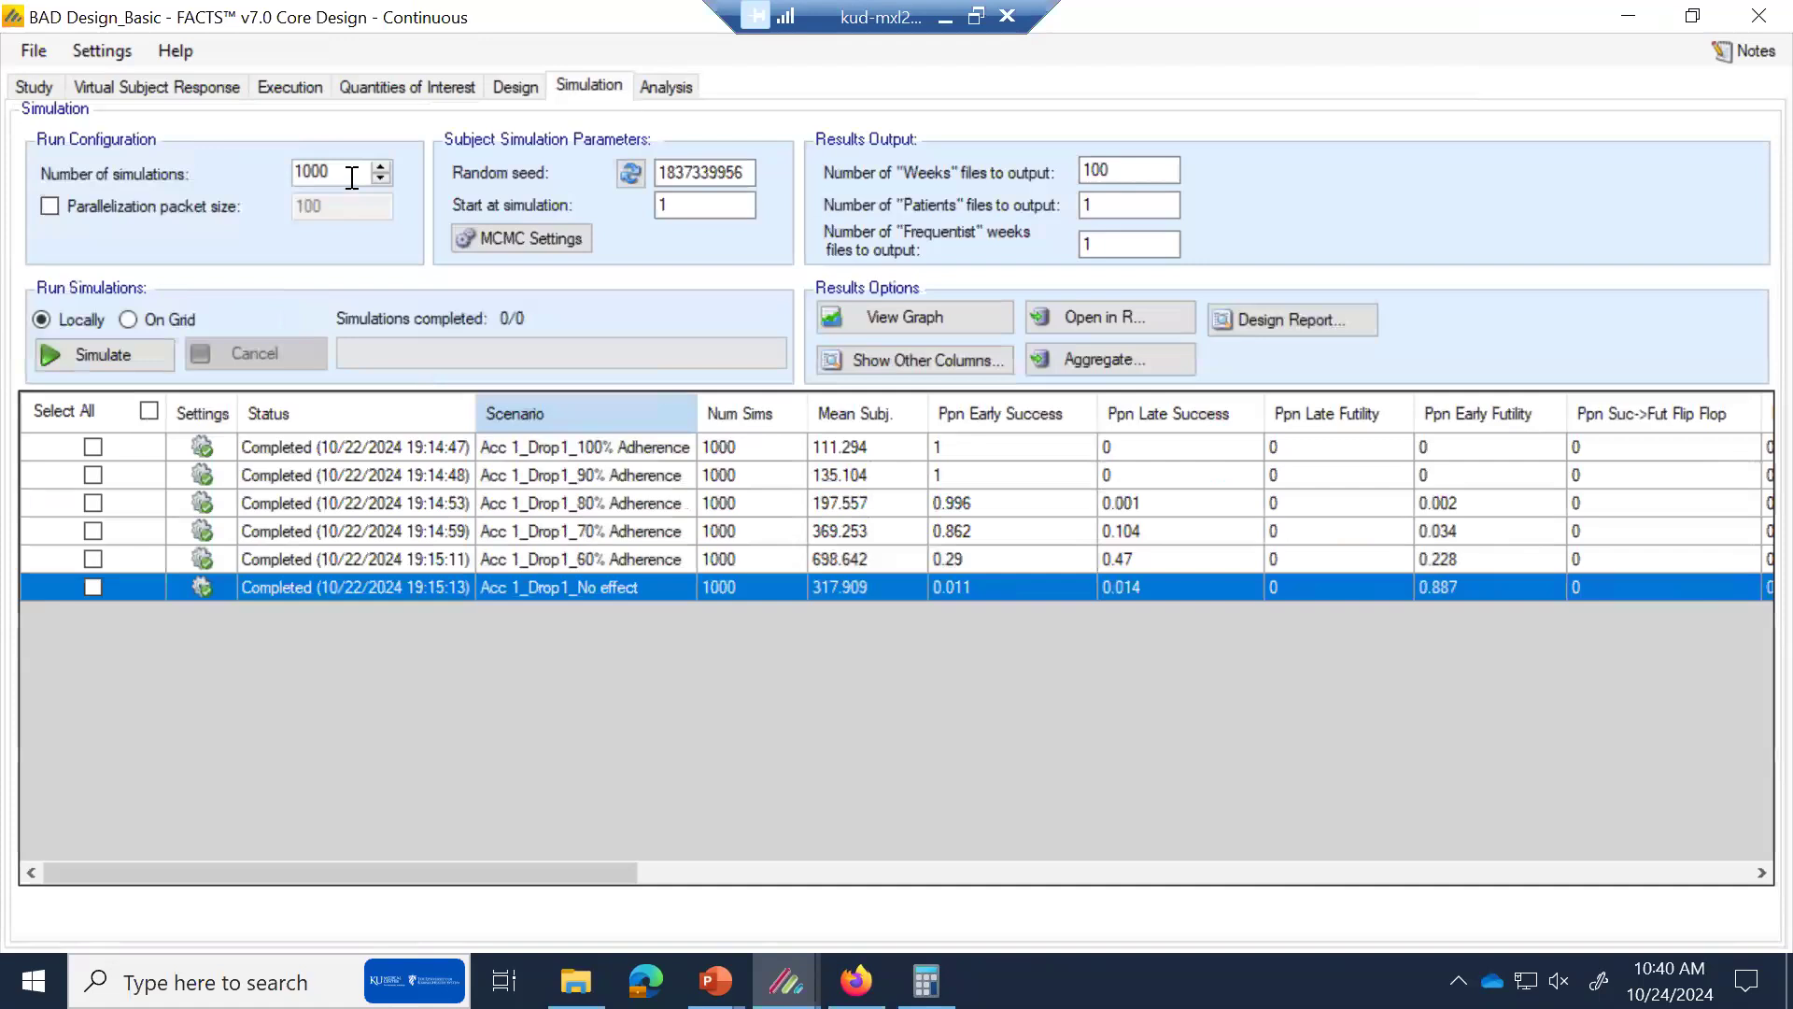
pyautogui.click(351, 177)
pyautogui.doubleClick(1478, 13)
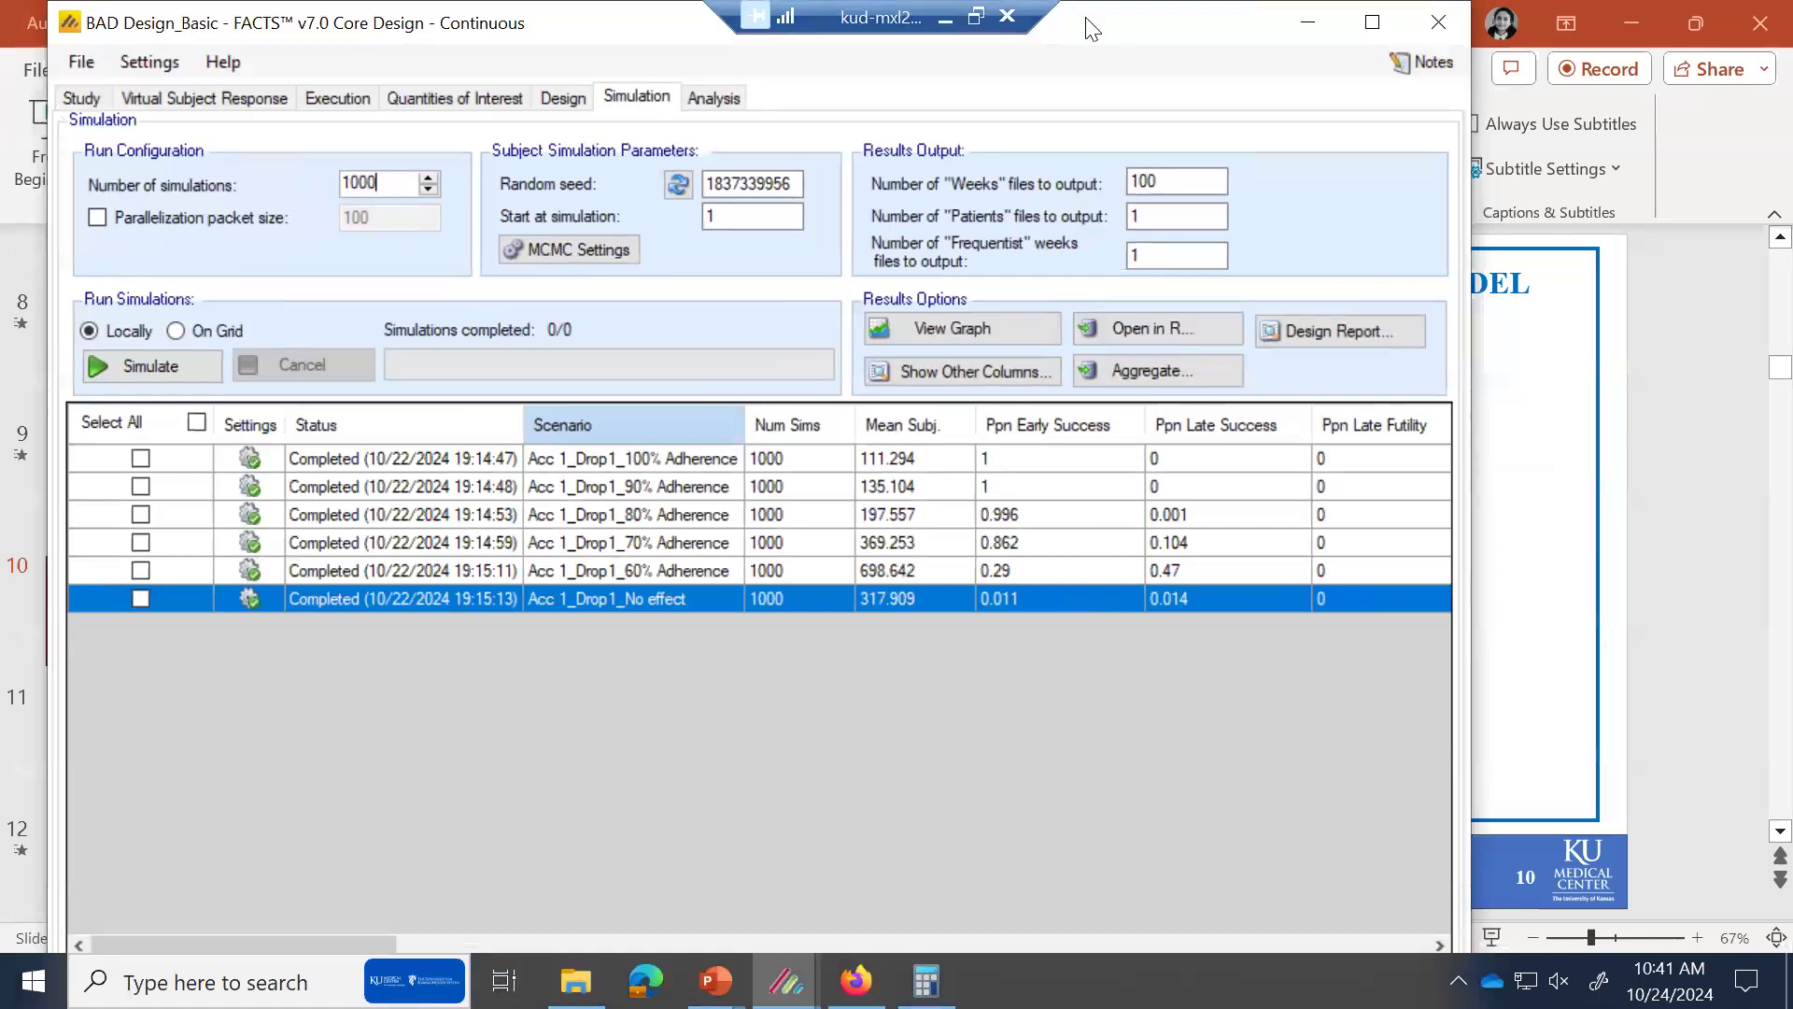
pyautogui.click(951, 18)
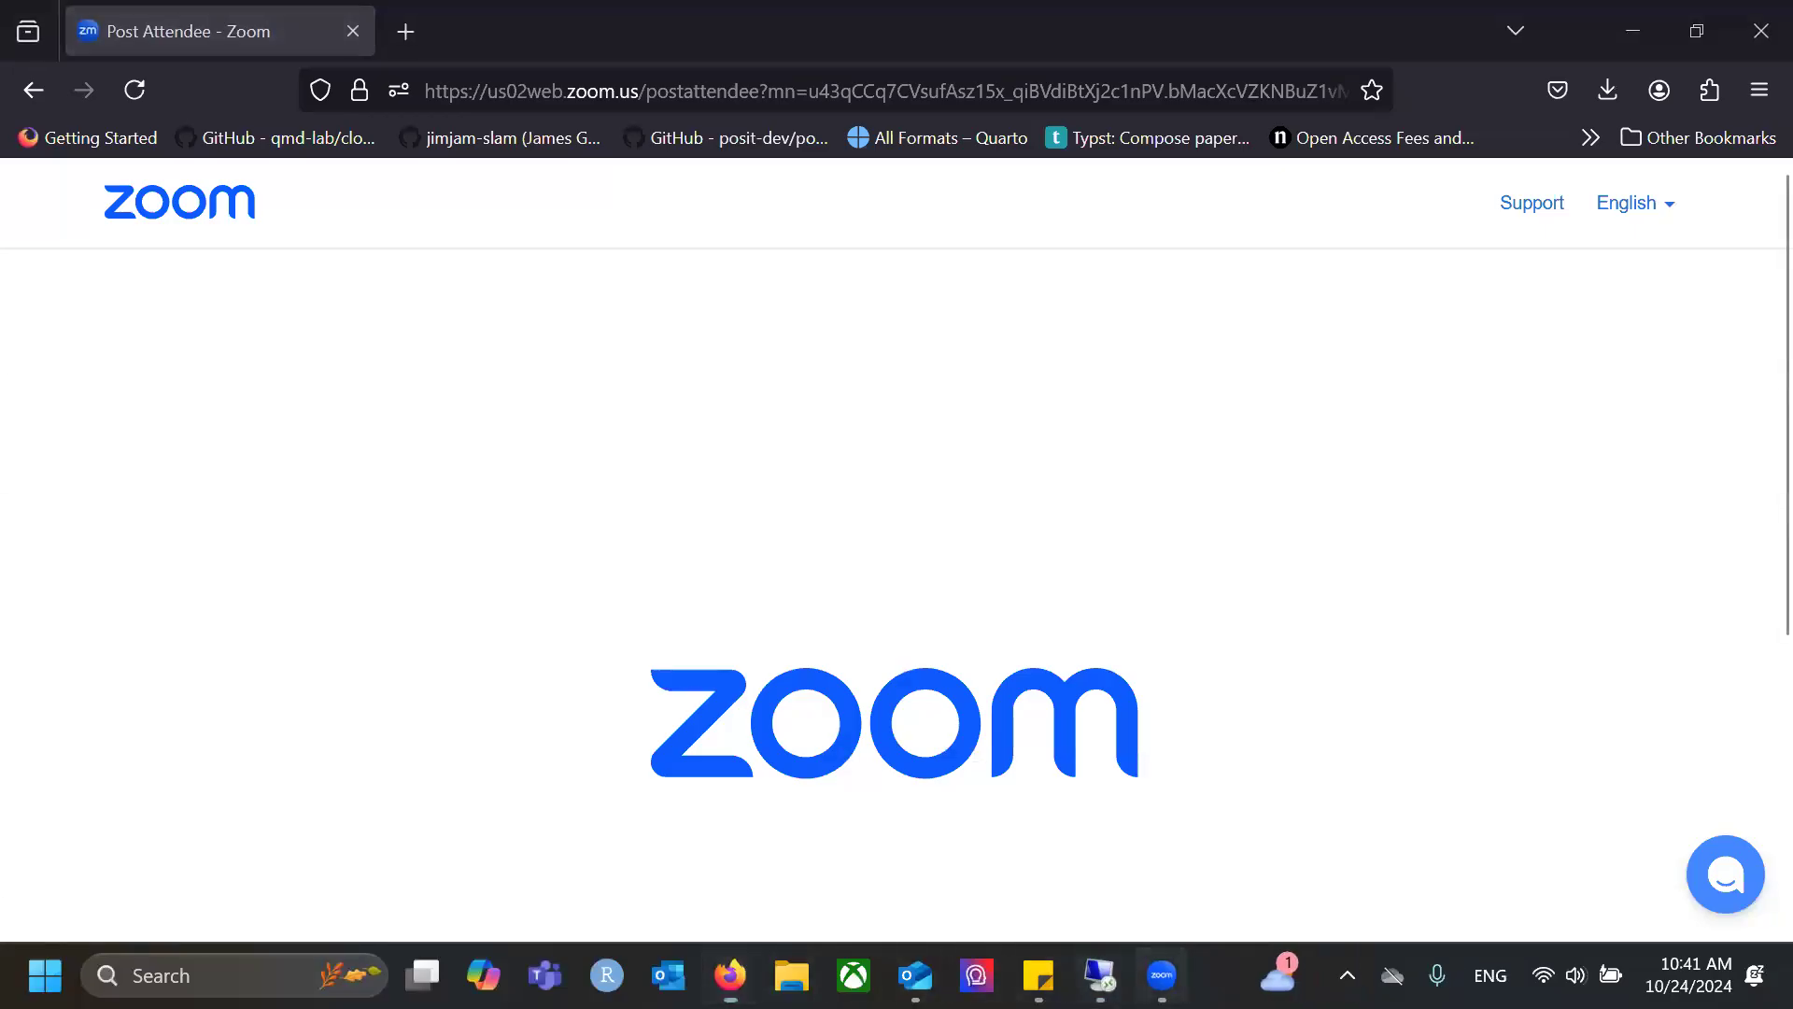
pyautogui.click(729, 975)
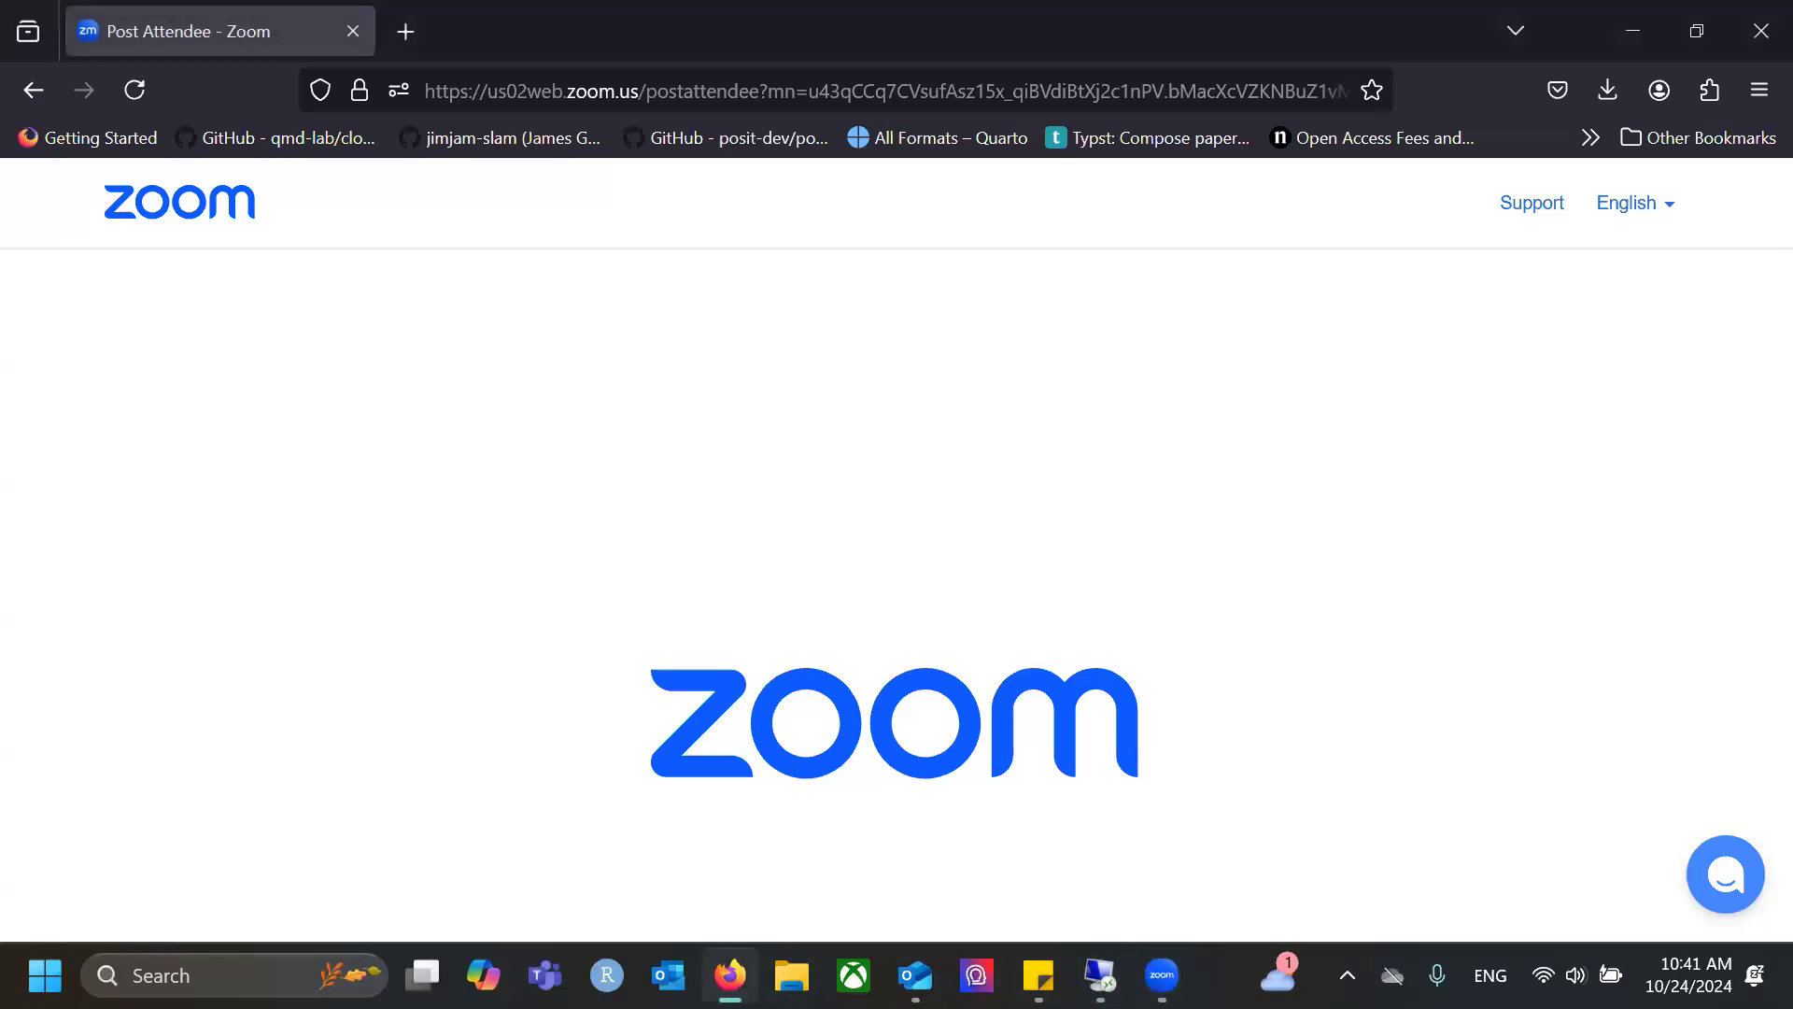
pyautogui.click(1100, 975)
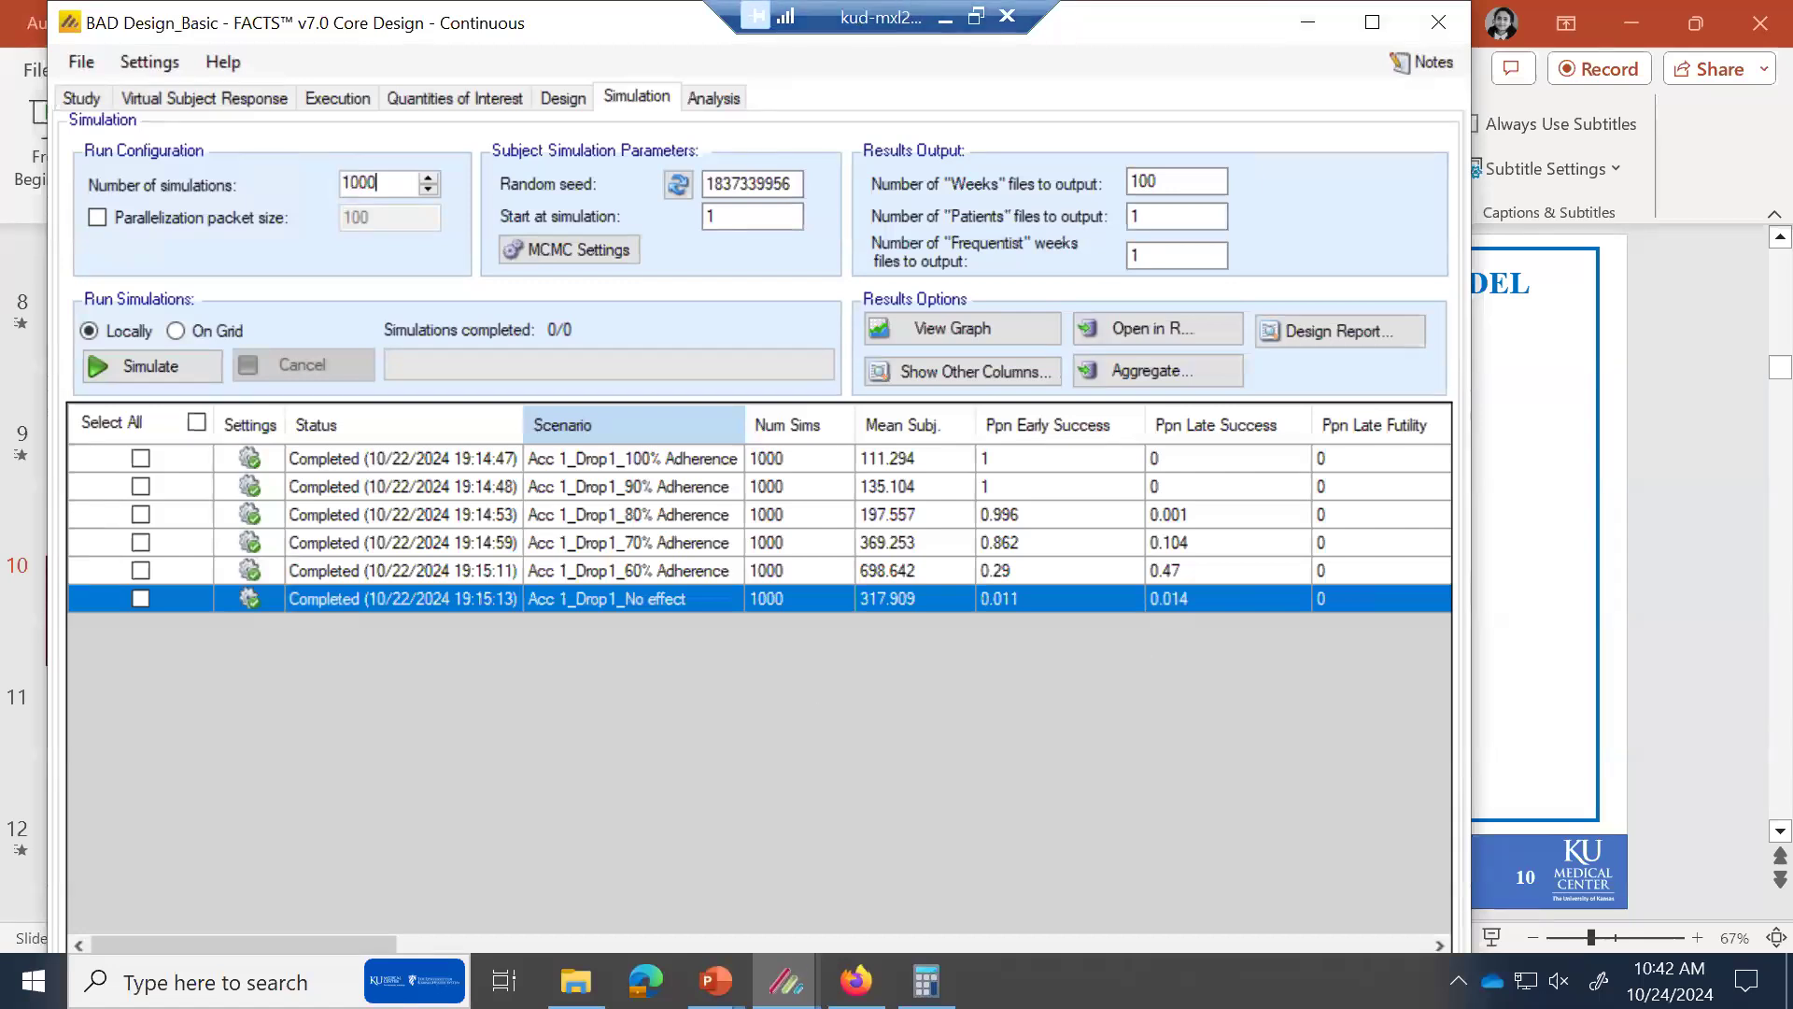
pyautogui.moveTo(785, 981)
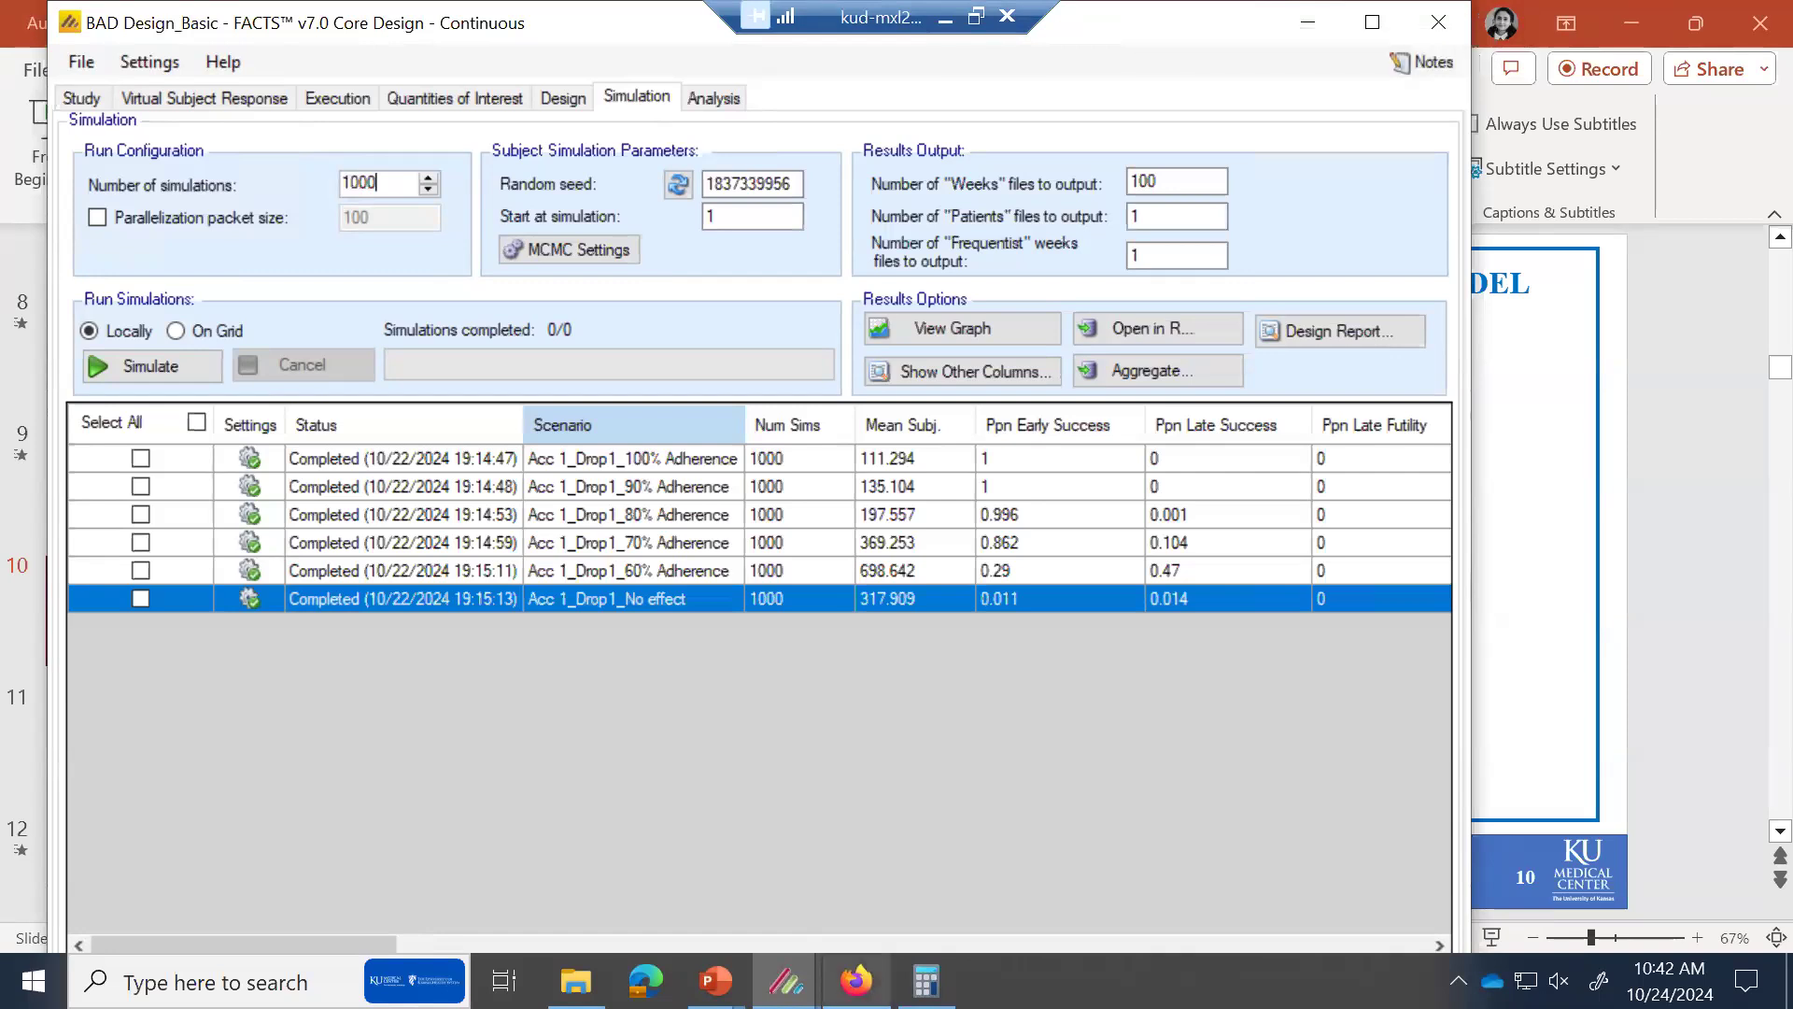
pyautogui.moveTo(872, 949)
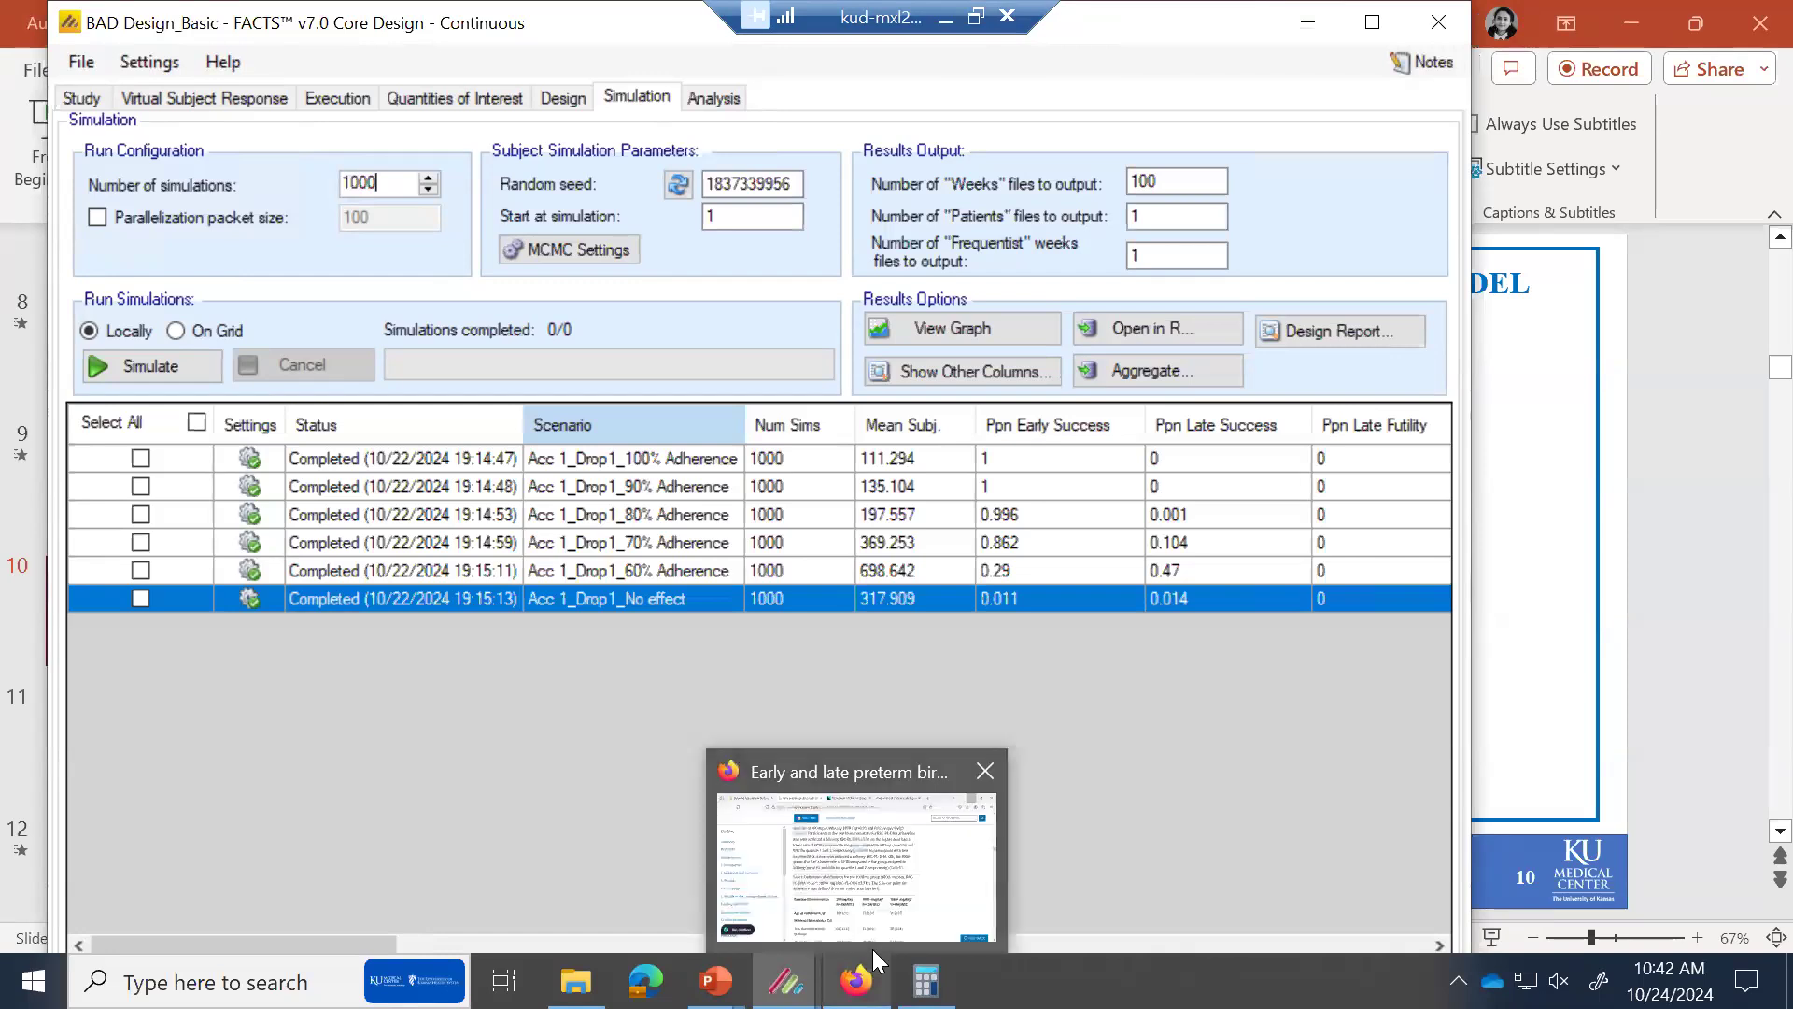
pyautogui.moveTo(926, 979)
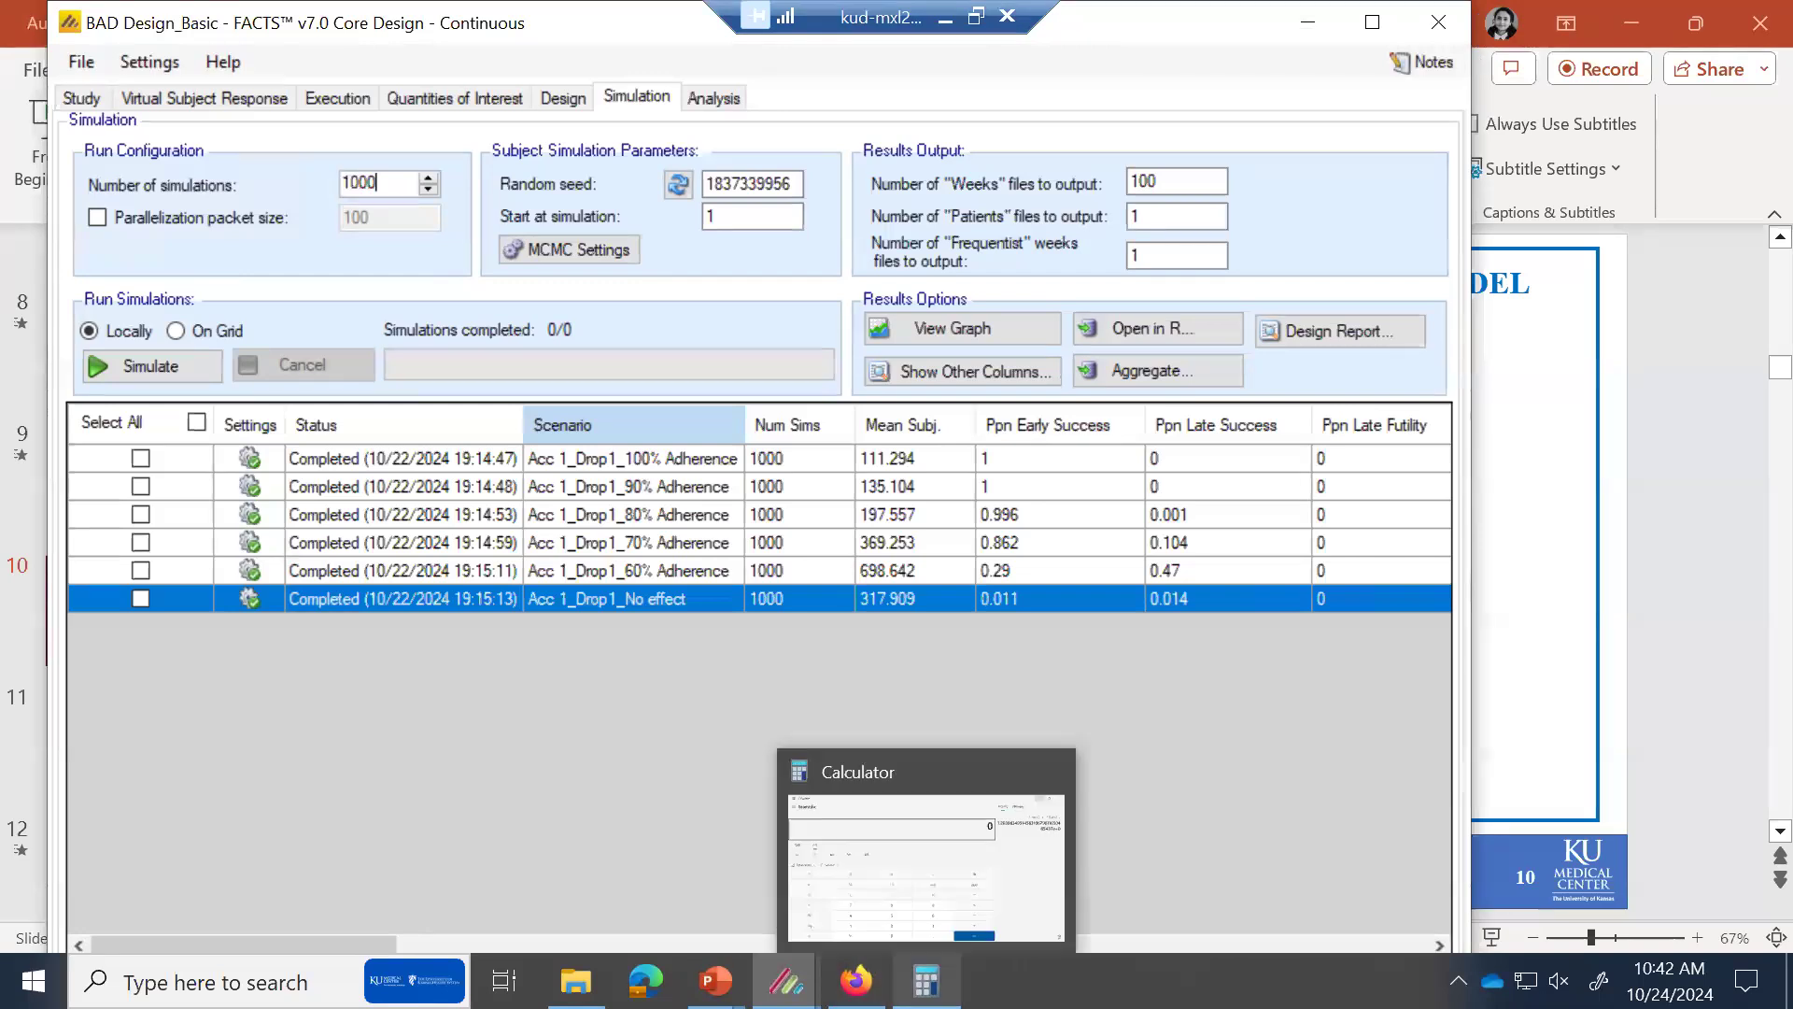
pyautogui.moveTo(857, 980)
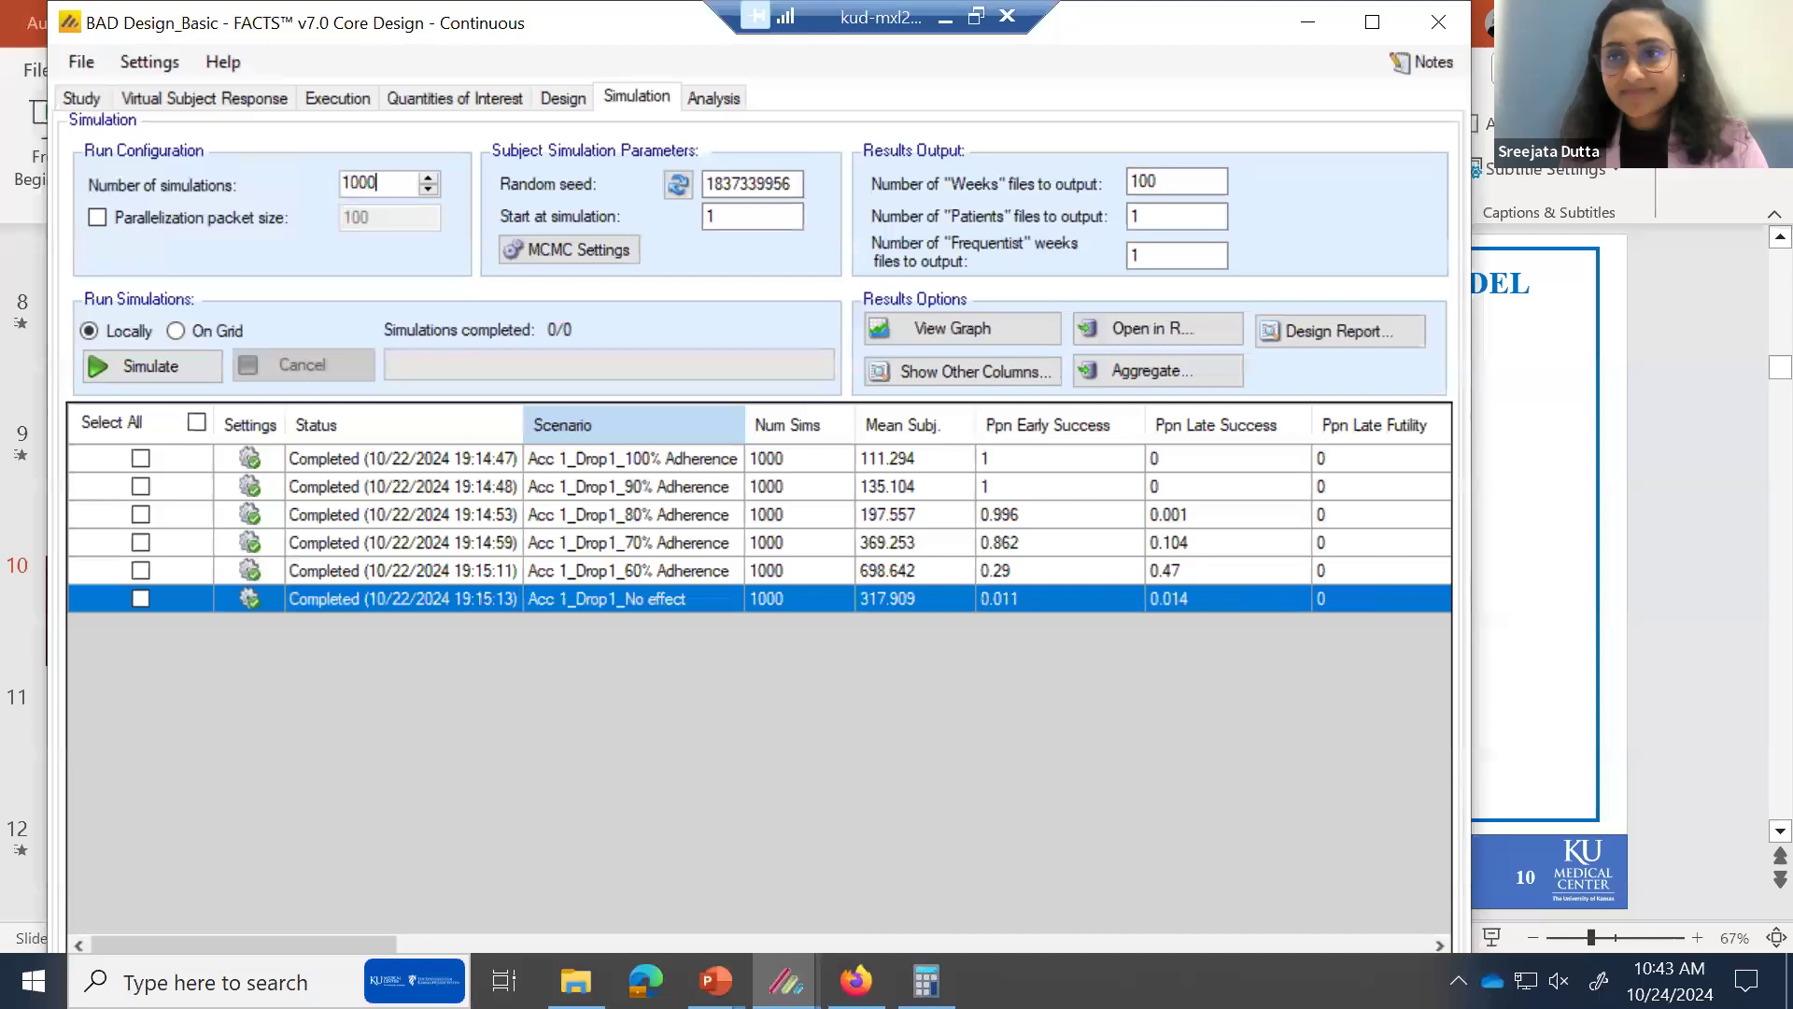
# Switch to the FACTS webinar_SD_Final presentation in PowerPoint and show slide 10 on the interim schedule in a maximized window.
pyautogui.click(1695, 23)
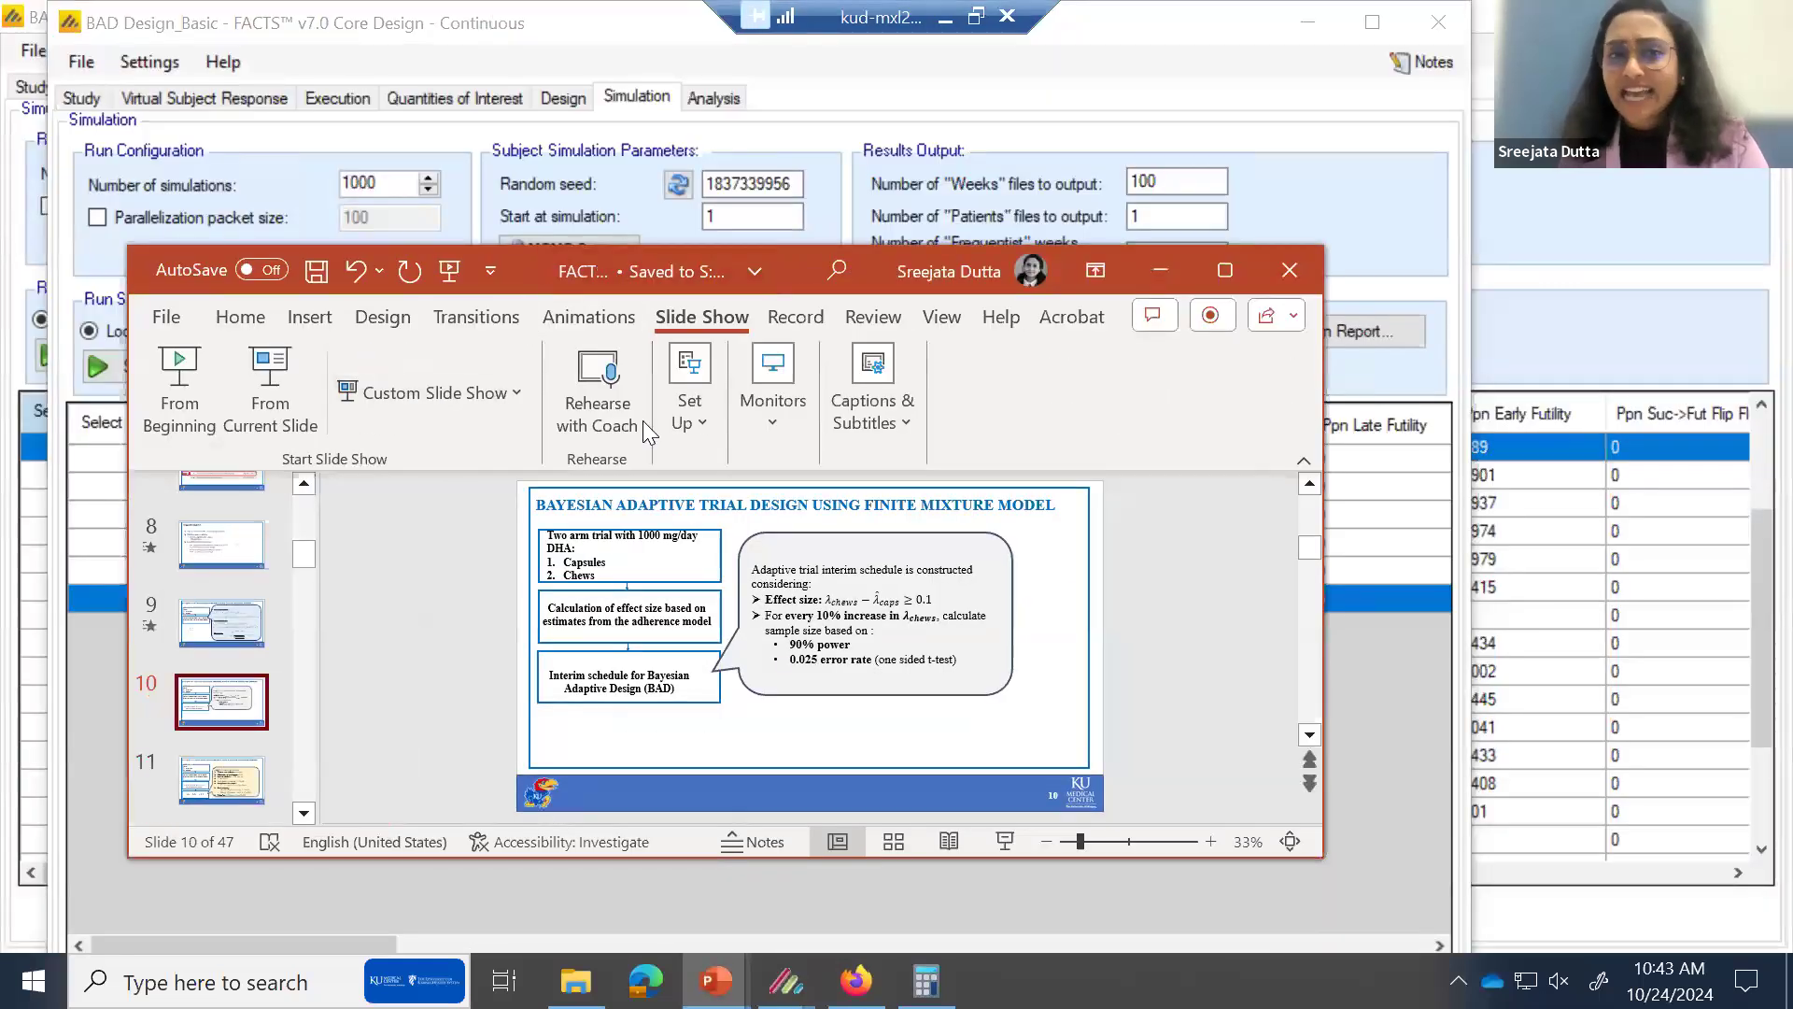
pyautogui.doubleClick(792, 271)
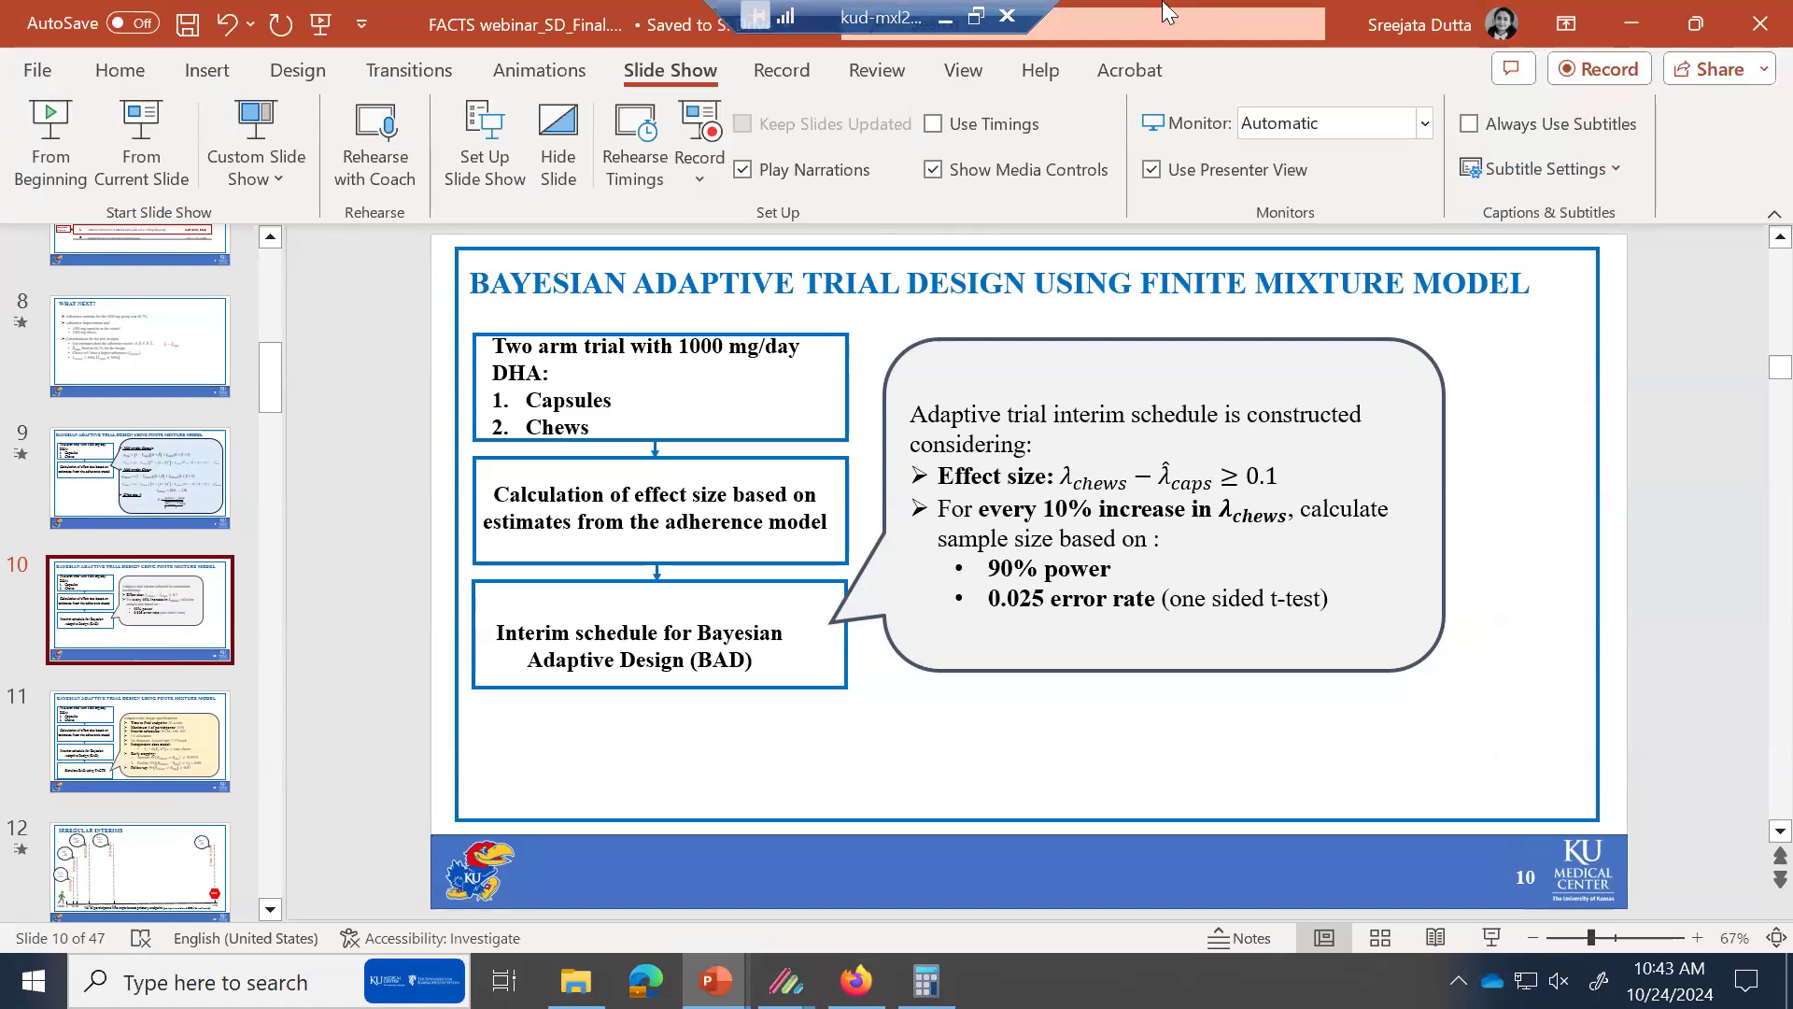
pyautogui.click(952, 19)
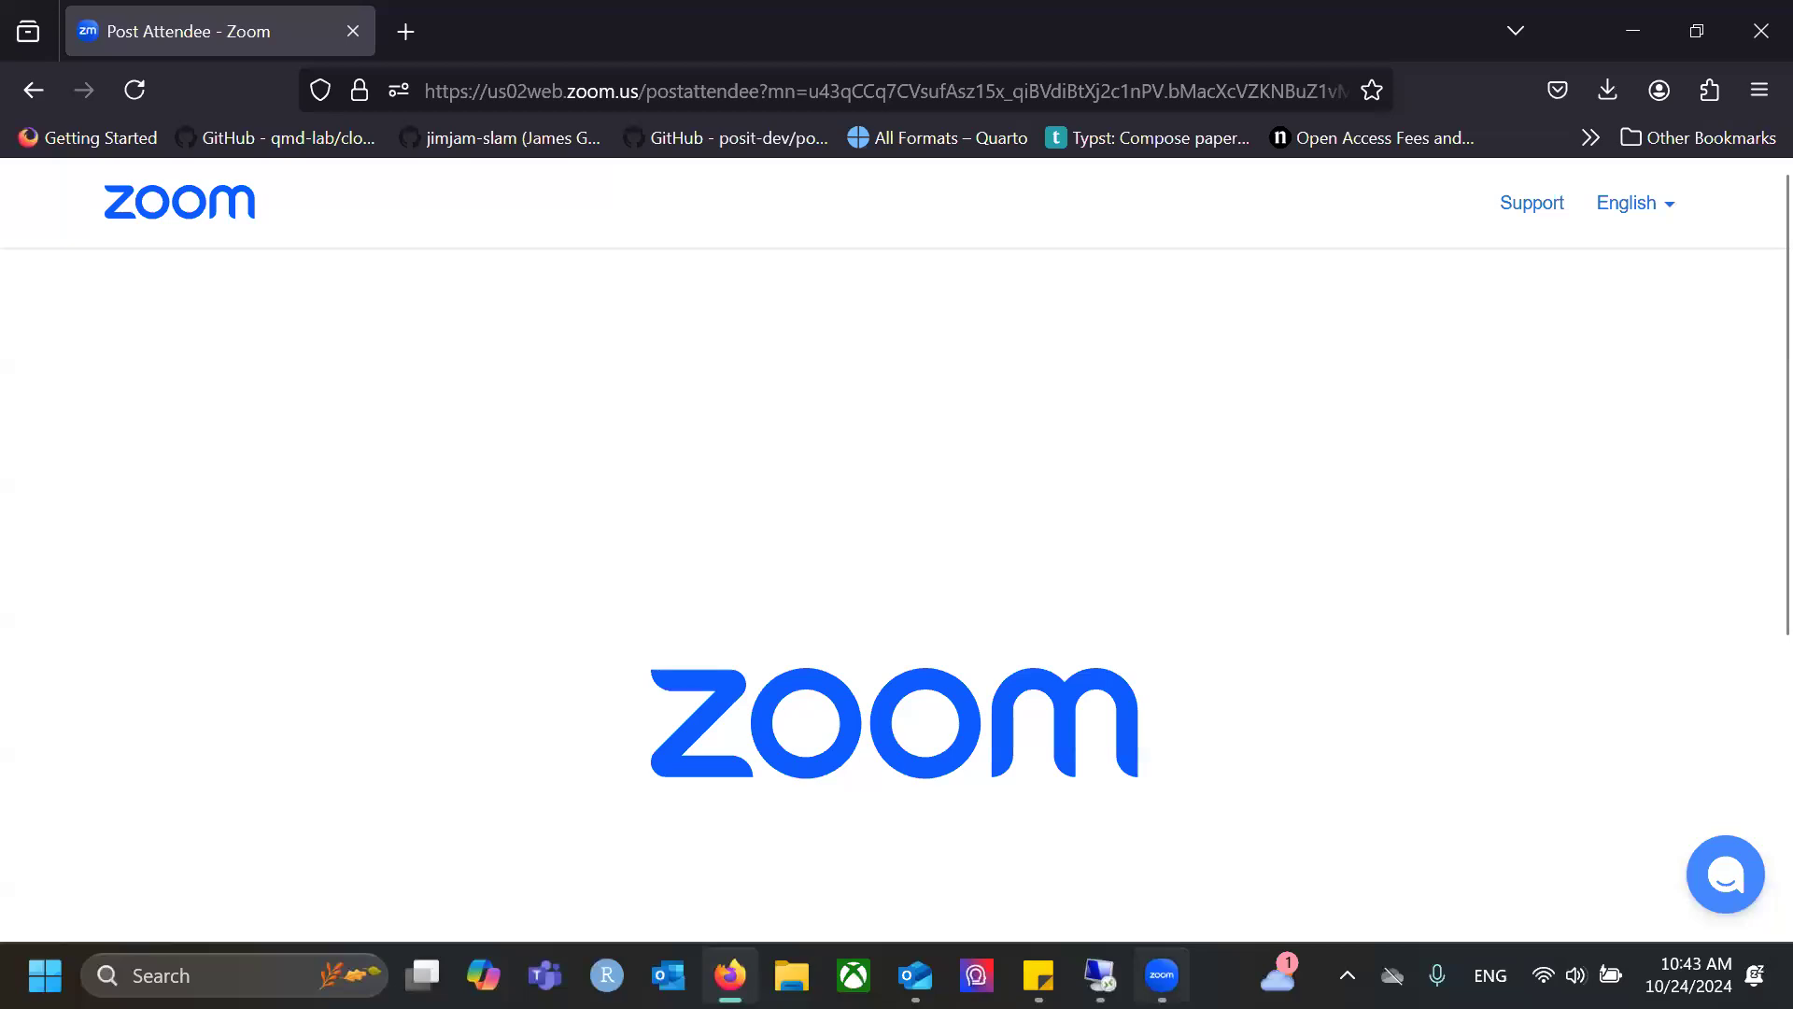
pyautogui.click(1162, 975)
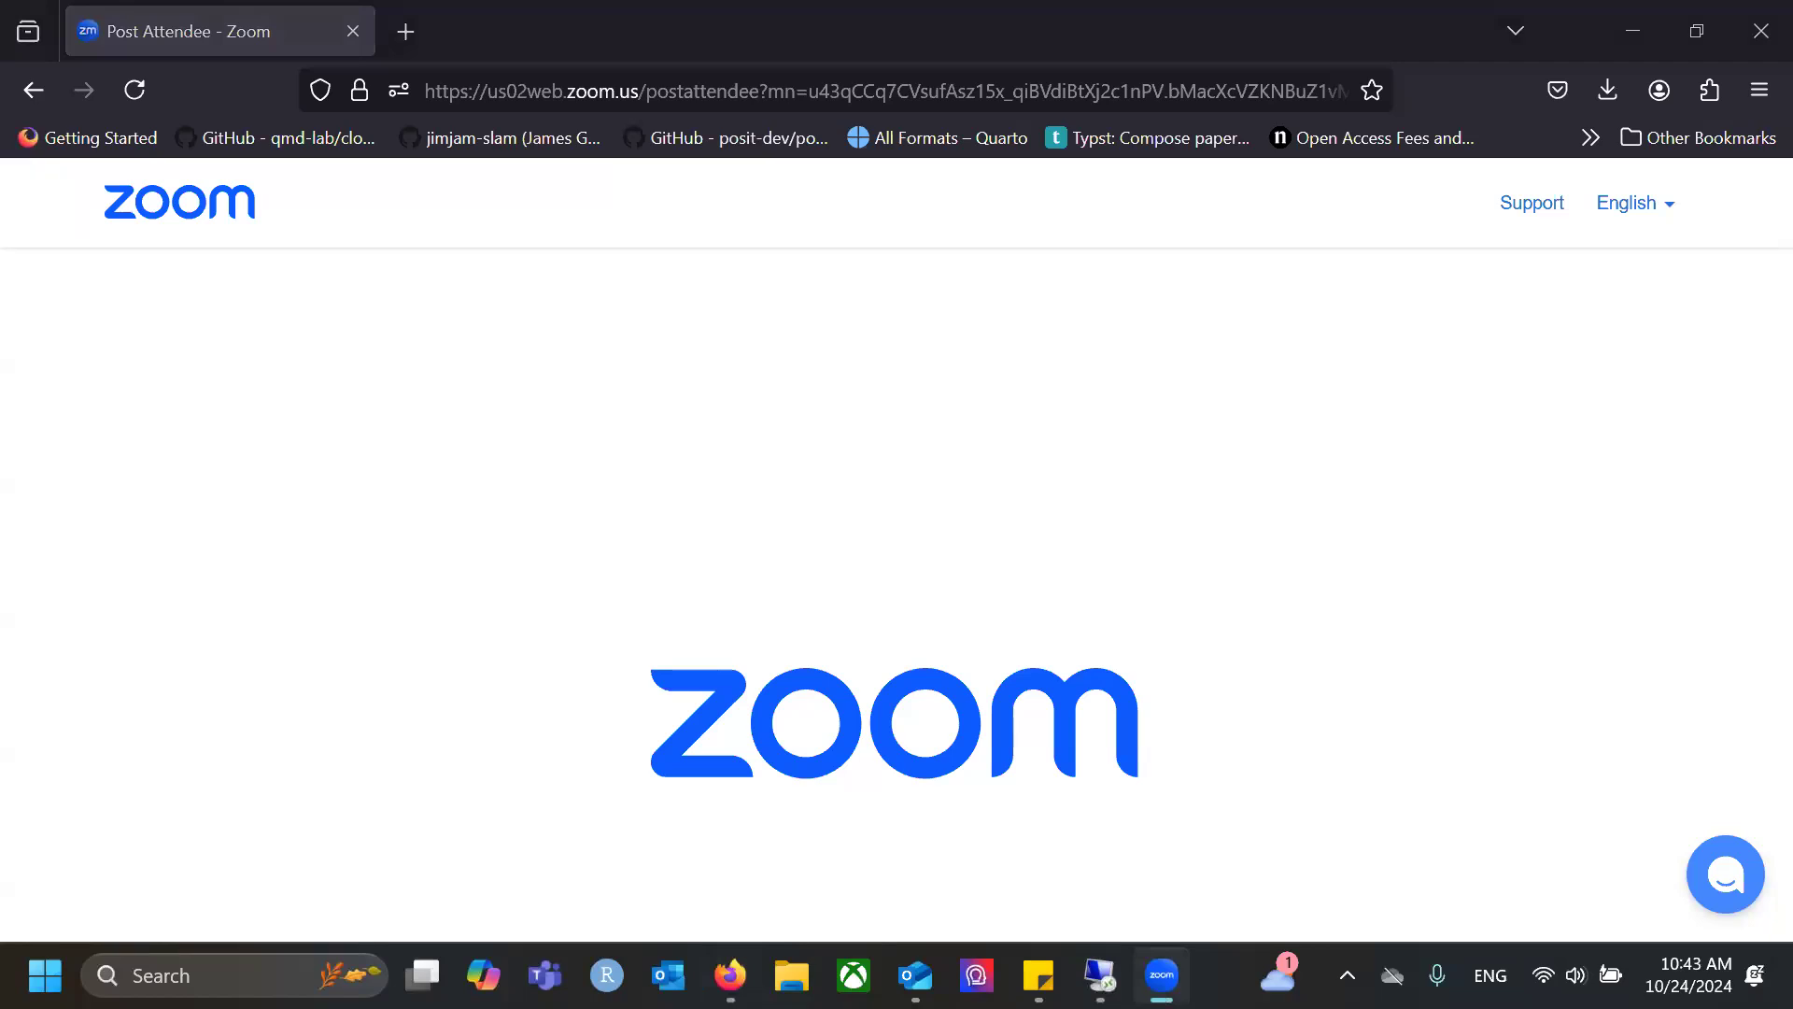
pyautogui.click(1648, 30)
pyautogui.click(1101, 975)
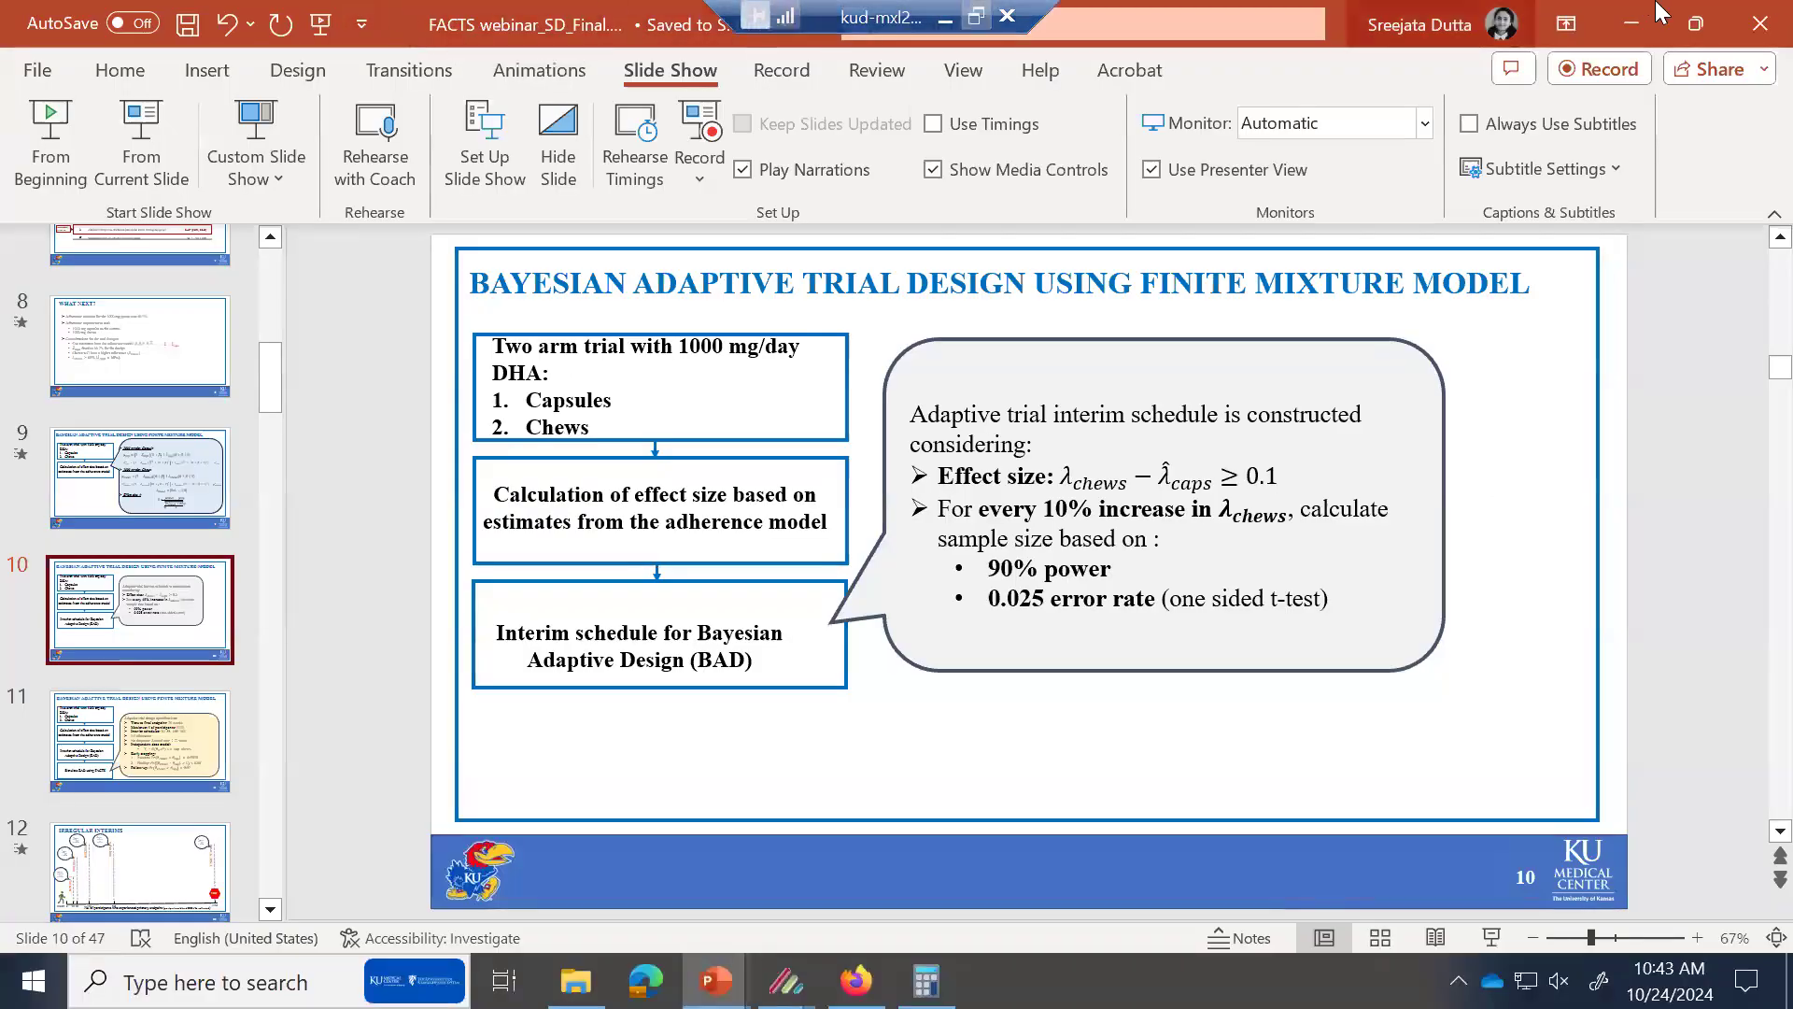
pyautogui.rightClick(1216, 11)
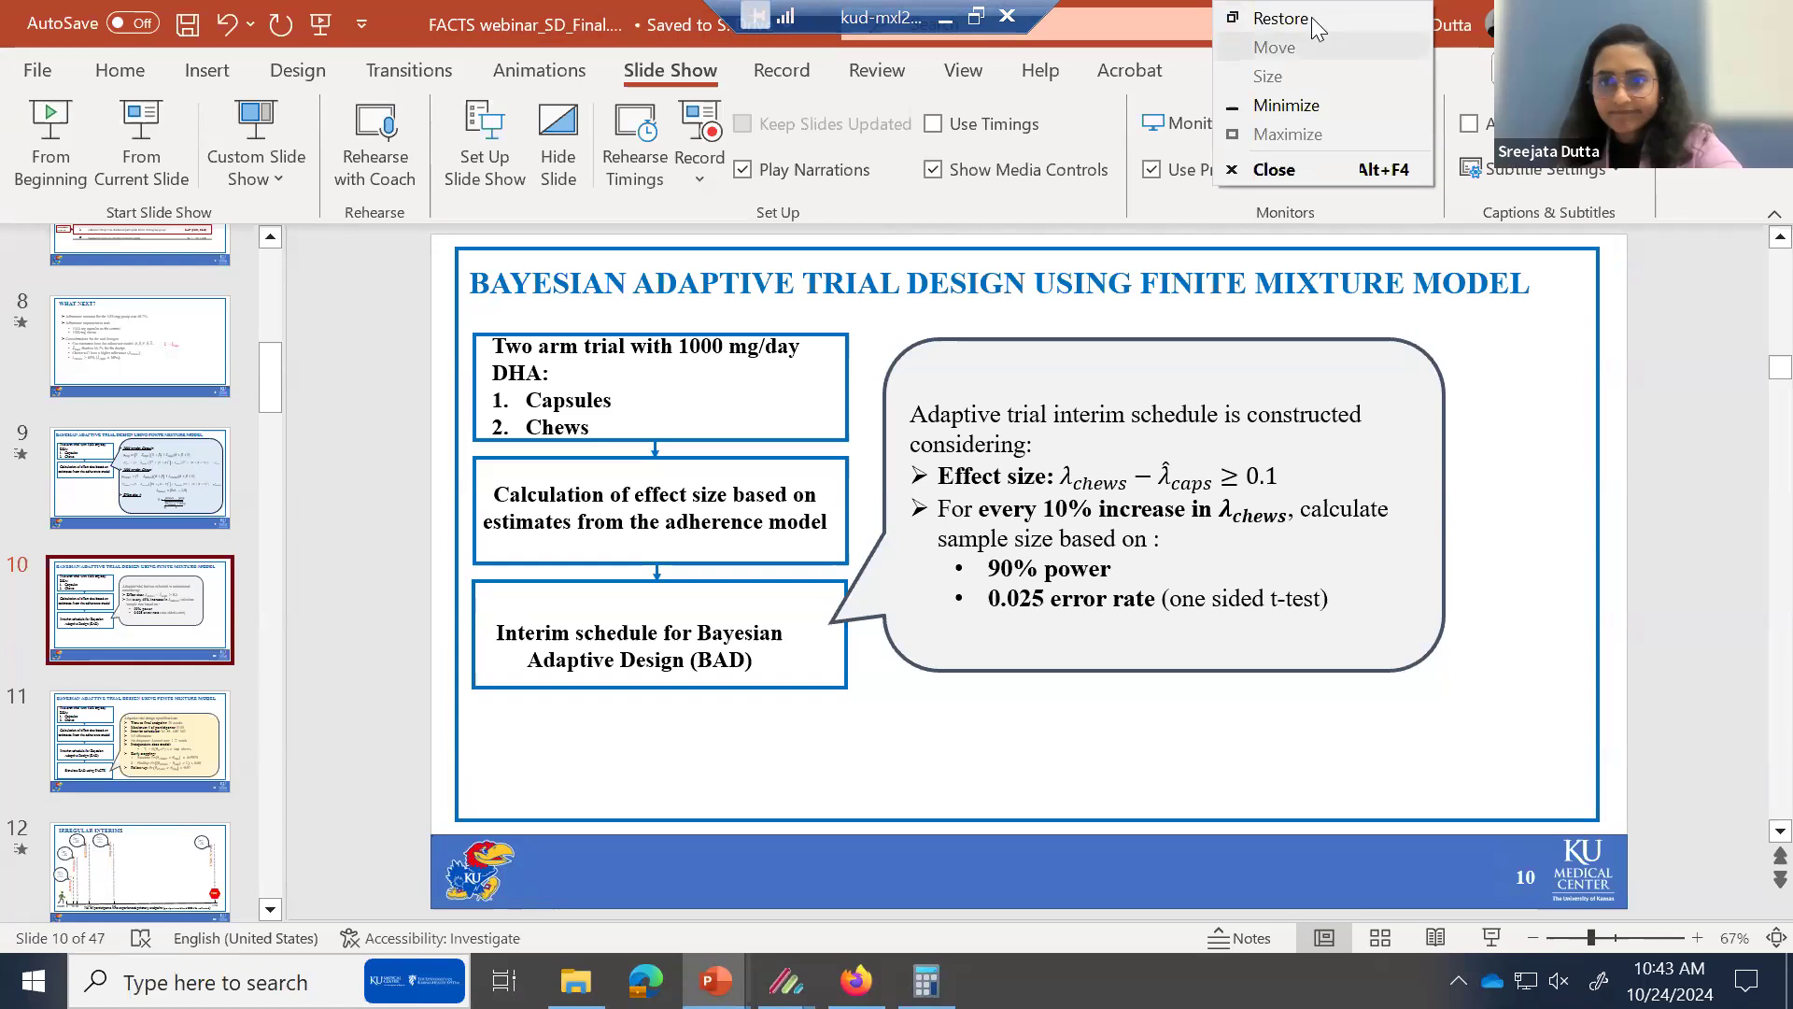
pyautogui.press('Escape')
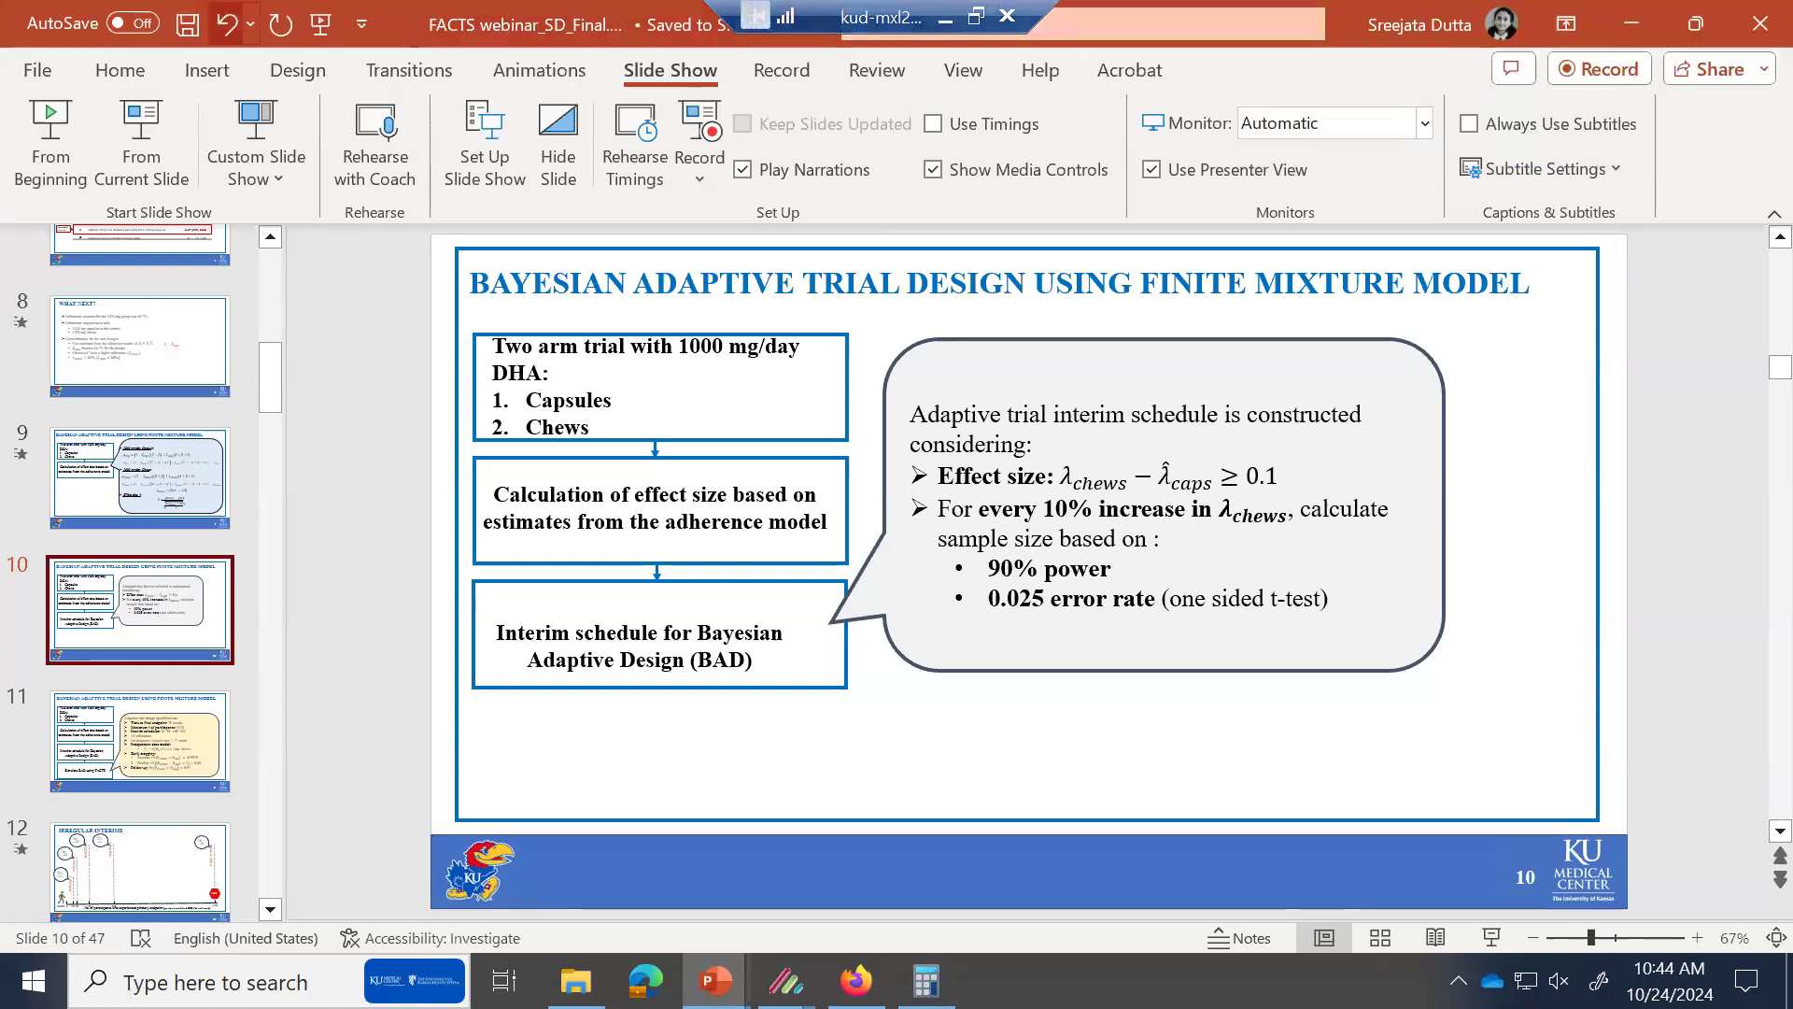